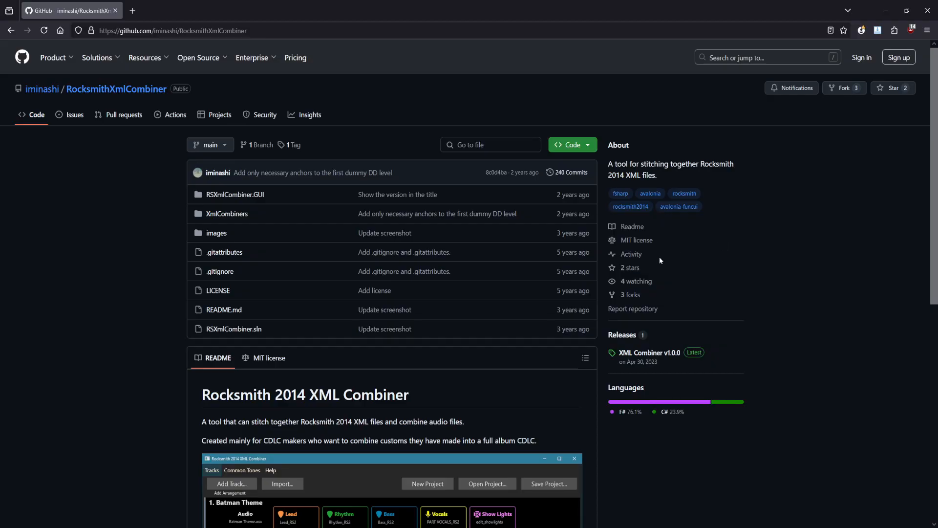
- Download RSXmlCombiner_win-v1.0.0-2023-04-30.7z from the XML Combiner v1.0.0 release of the RocksmithXmlCombiner repository
drag(192, 89, 19, 89)
click(213, 90)
click(298, 25)
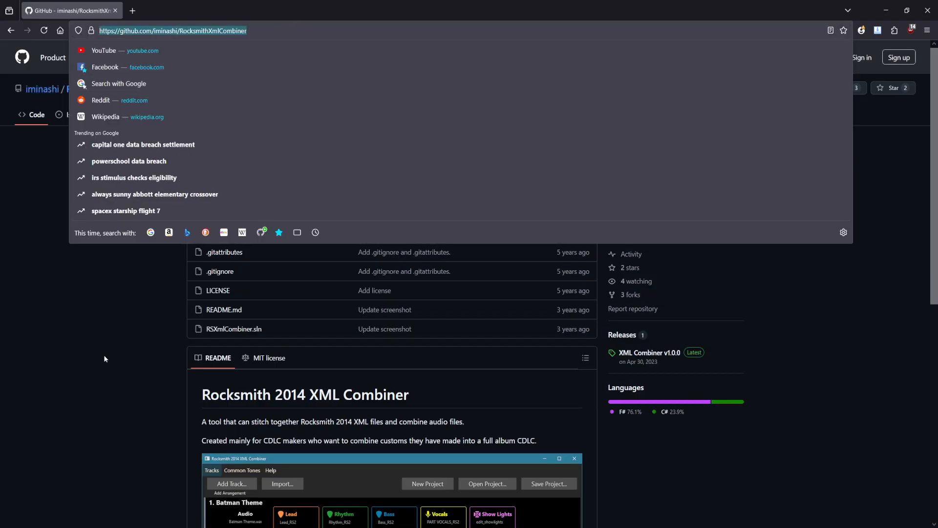
click(104, 359)
scroll(215, 374, down, 4)
click(657, 154)
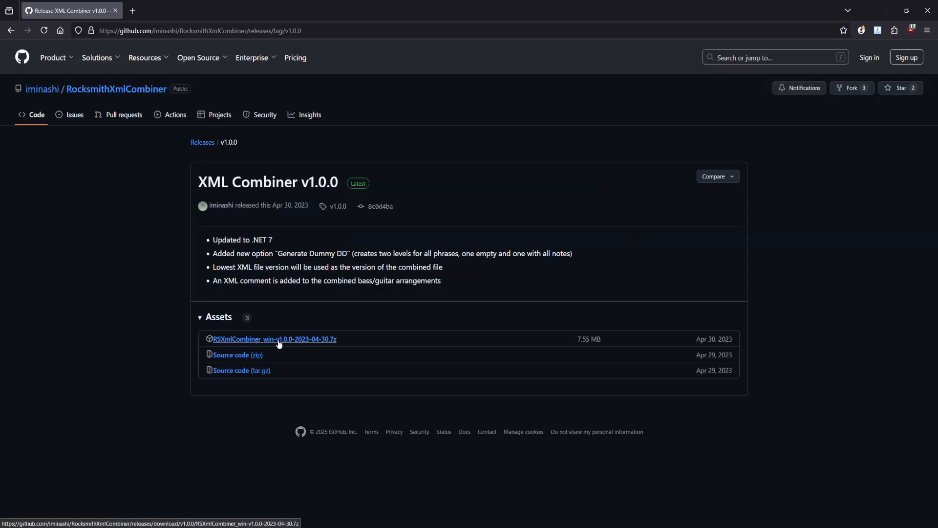
click(279, 343)
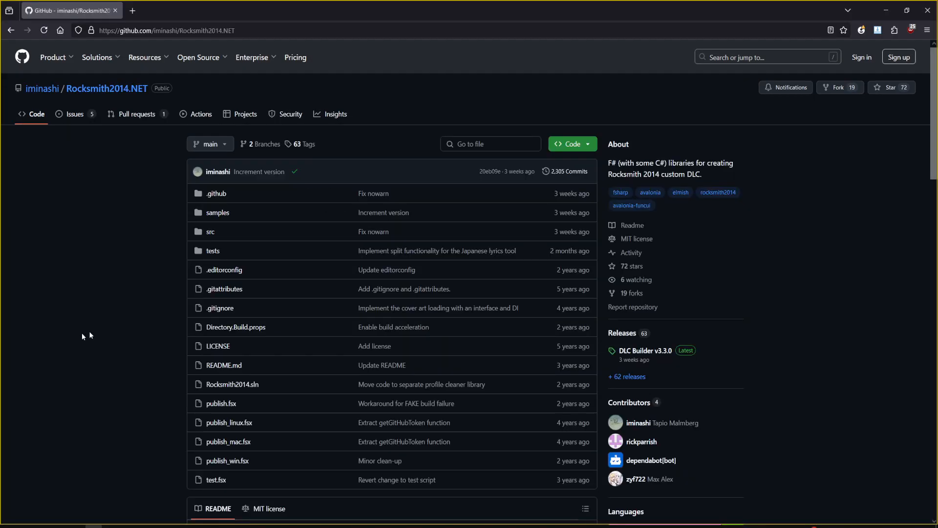
- Look through the Rocksmith2014.NET repository page, examining its releases and the DLC Builder section of the README
scroll(73, 335, down, 8)
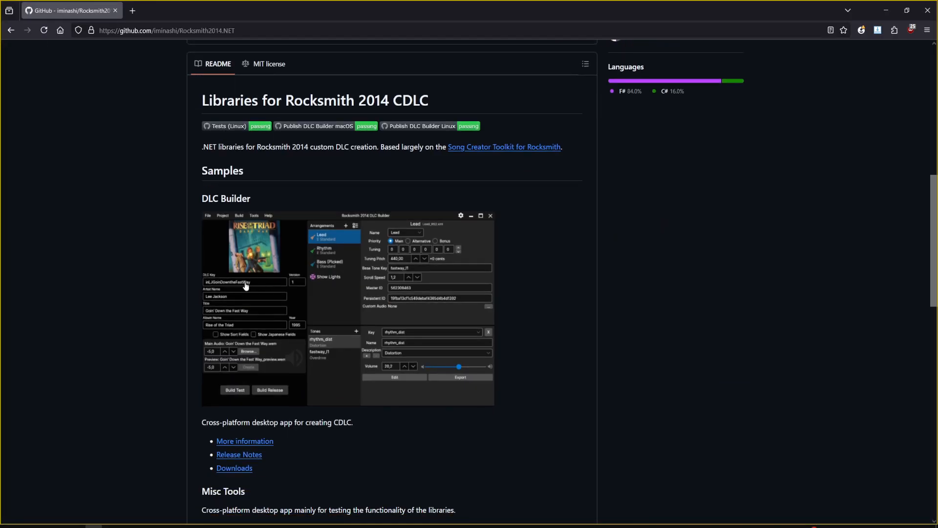
scroll(245, 286, up, 3)
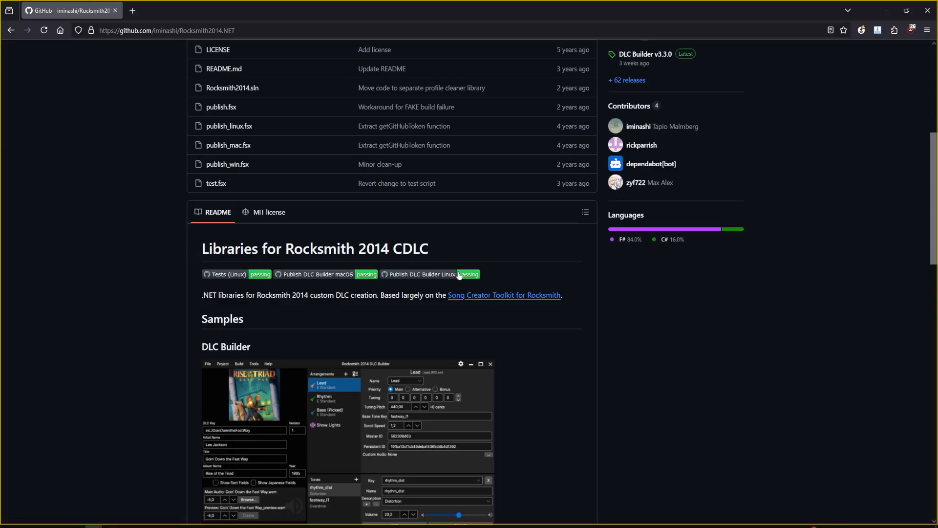
scroll(493, 285, up, 3)
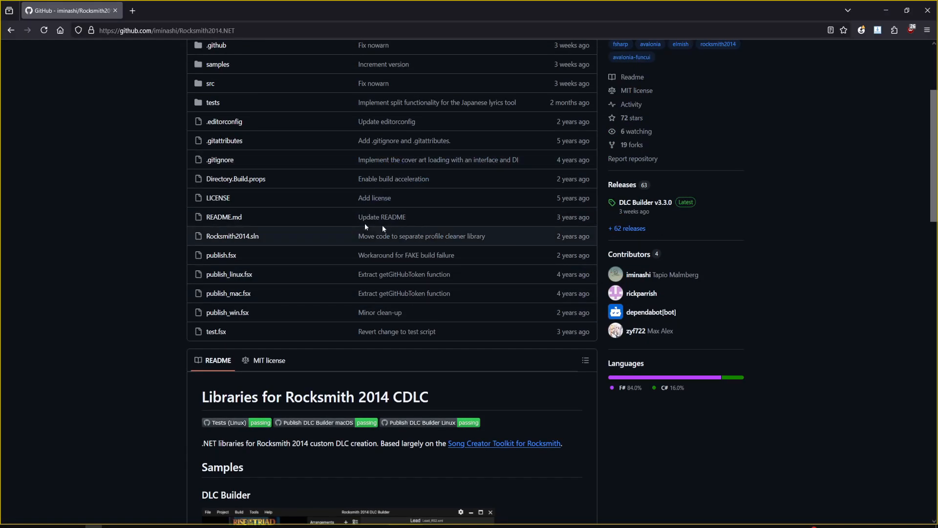
scroll(425, 230, up, 3)
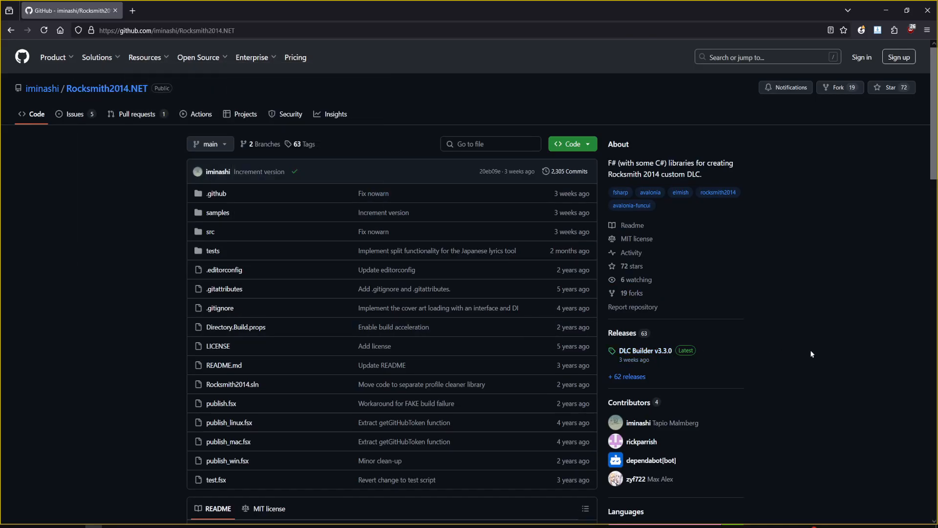
scroll(684, 352, down, 2)
scroll(652, 276, up, 2)
scroll(791, 185, down, 20)
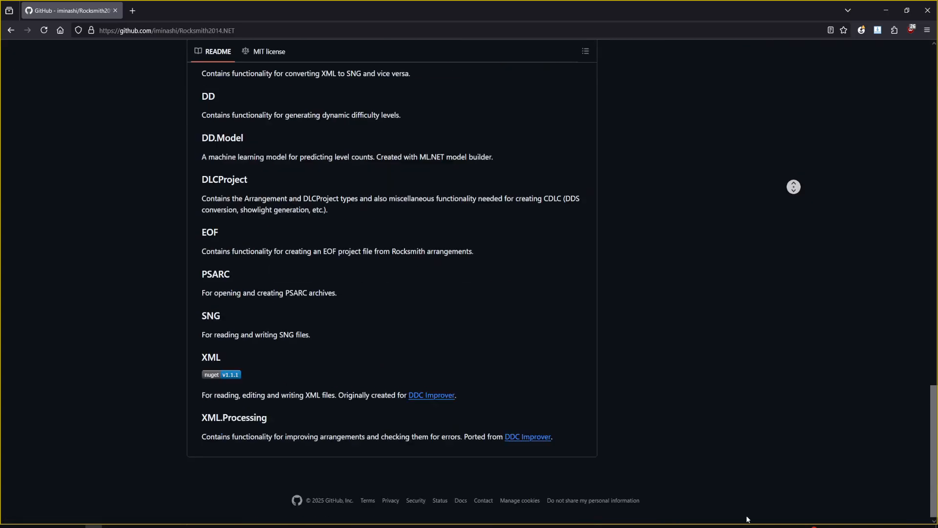
scroll(96, 265, up, 20)
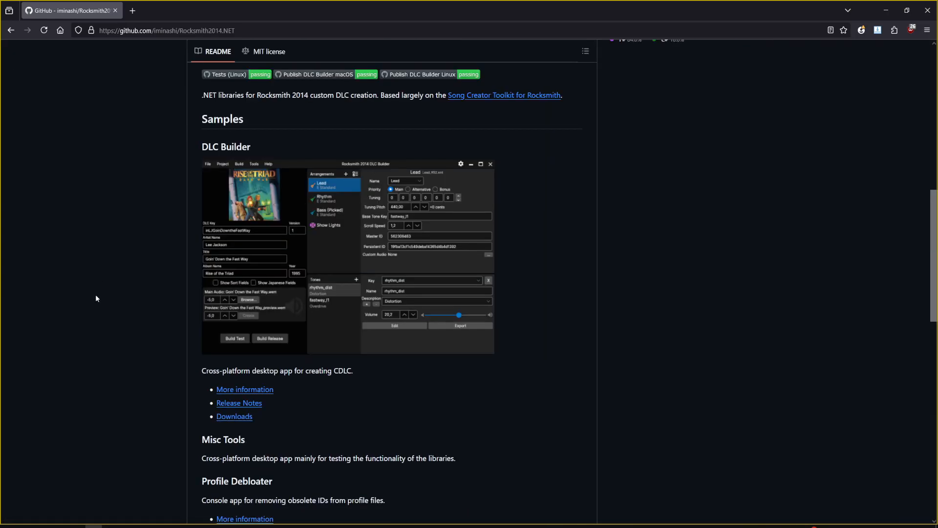
scroll(100, 362, up, 5)
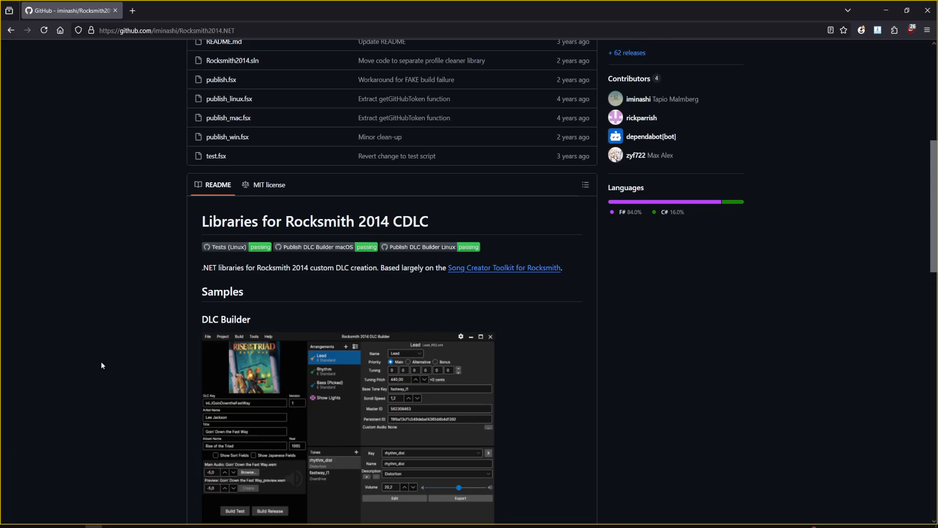
scroll(98, 355, up, 5)
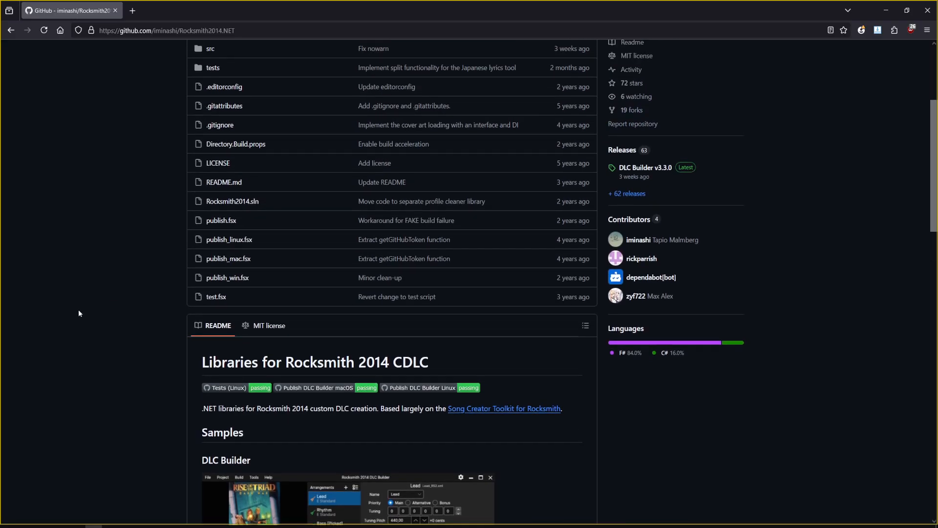
scroll(196, 303, down, 7)
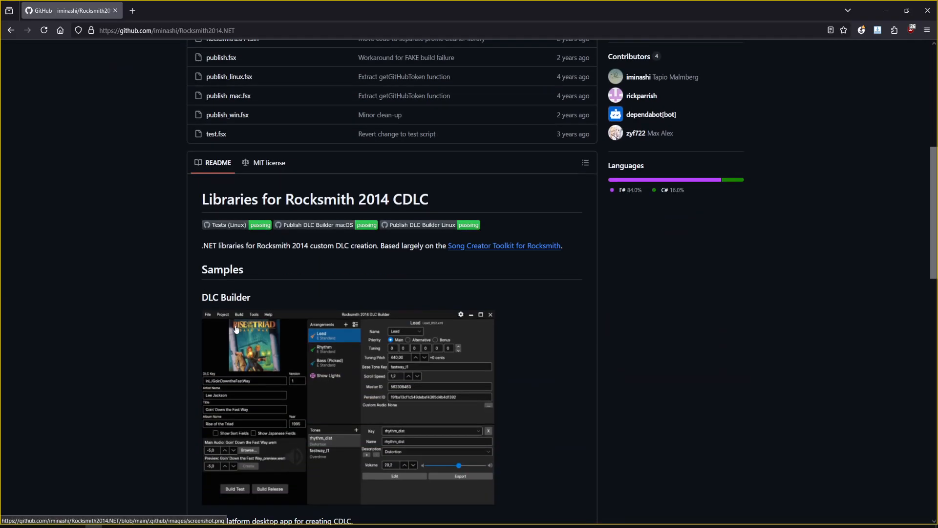
scroll(354, 322, up, 7)
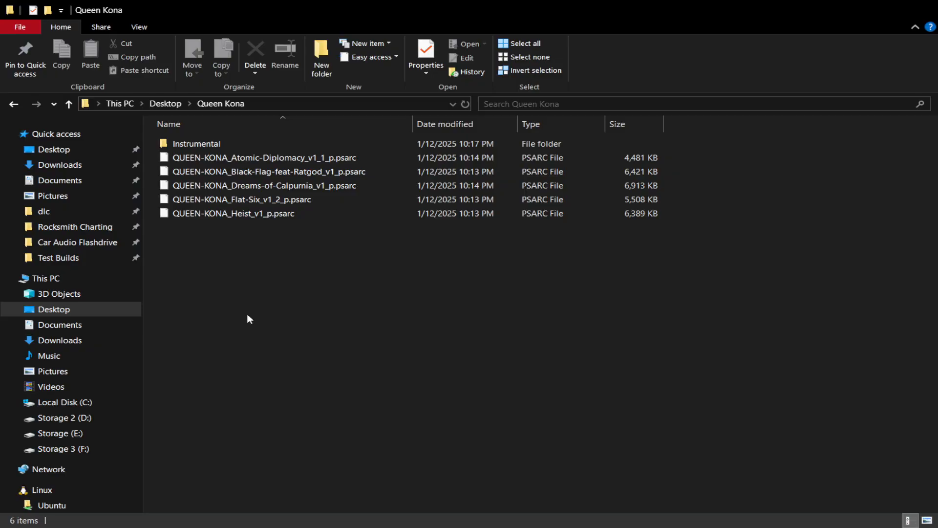
- Import the QUEEN-KONA Atomic-Diplomacy PSARC file into DLC Builder, creating its project folder inside the Queen Kona desktop folder
drag(271, 260, 289, 243)
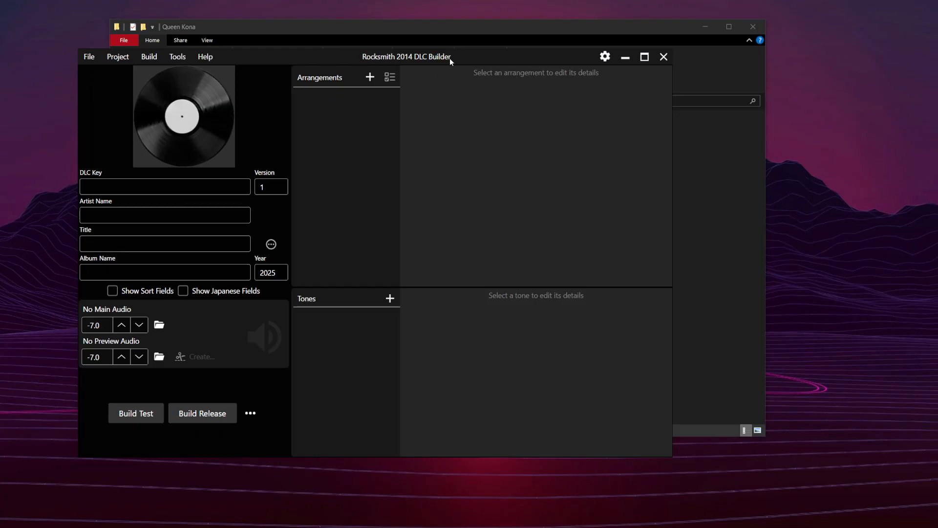
drag(449, 58, 499, 68)
click(140, 69)
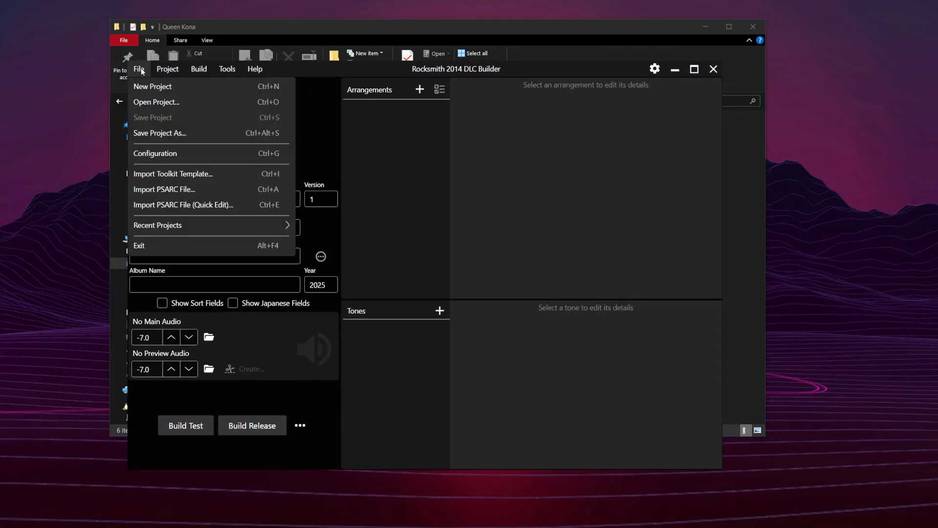
click(197, 188)
click(172, 140)
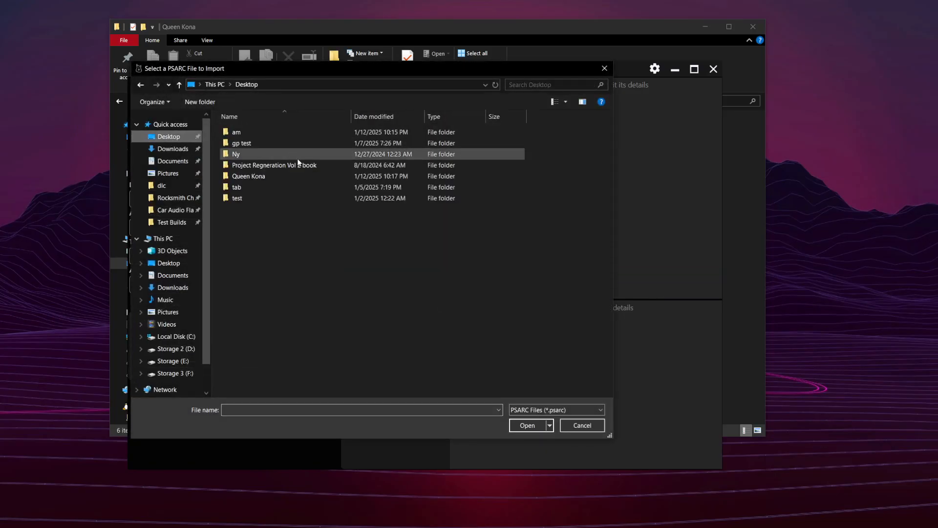
double_click(268, 178)
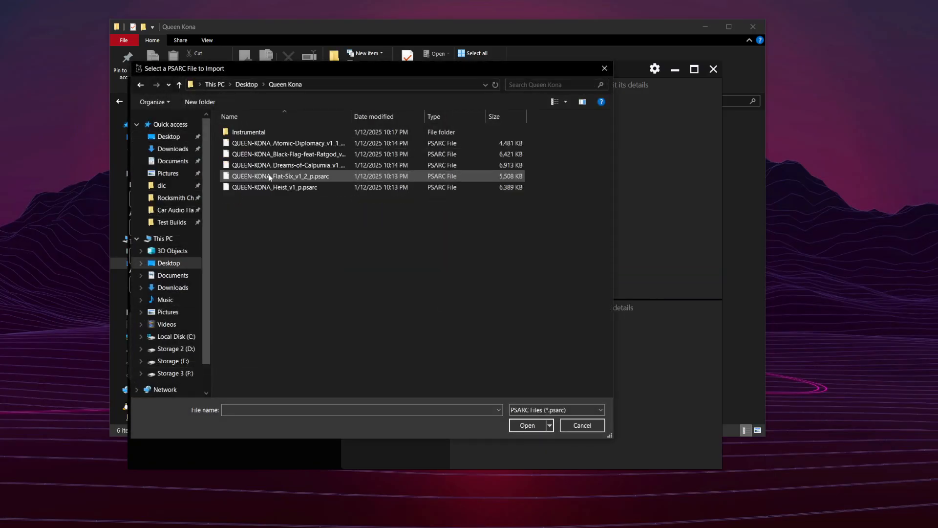
double_click(317, 144)
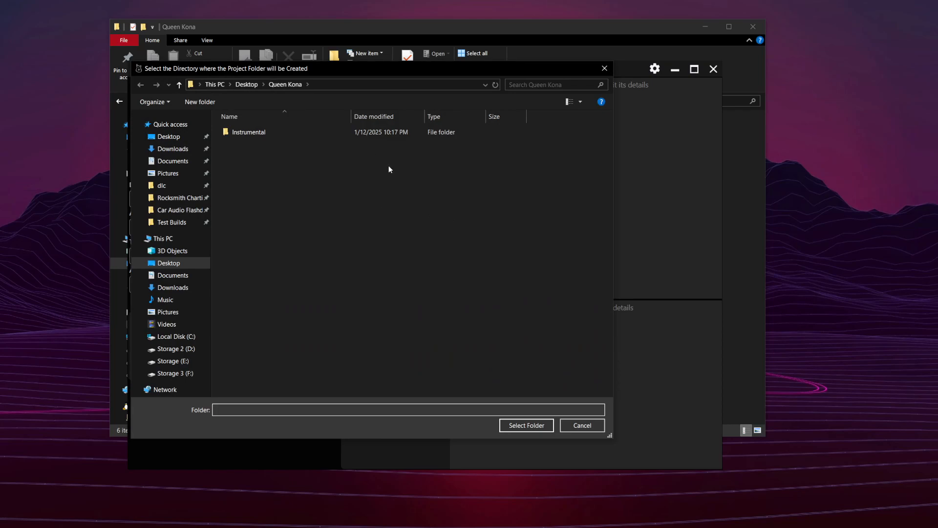
click(532, 425)
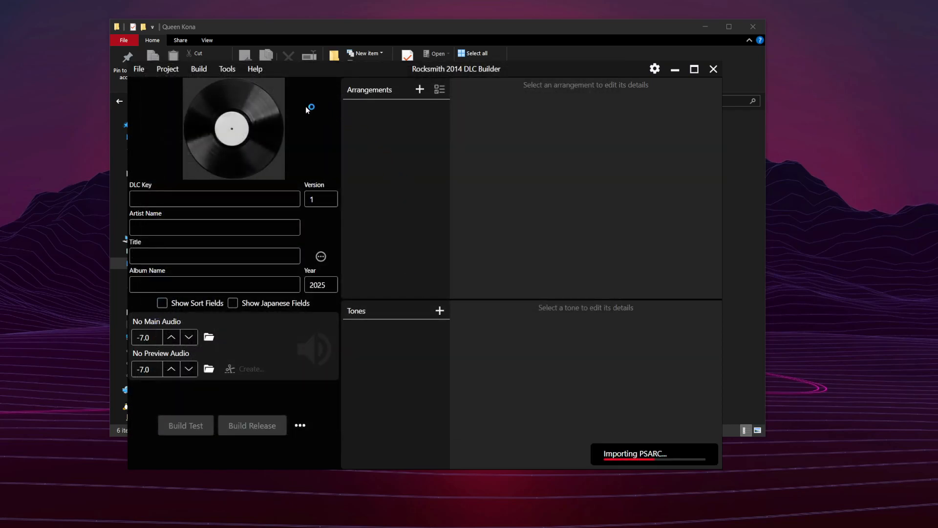
- Import the QUEEN-KONA Black-Flag-feat-Ratgod PSARC file, creating its project folder inside Queen Kona
click(140, 70)
click(194, 191)
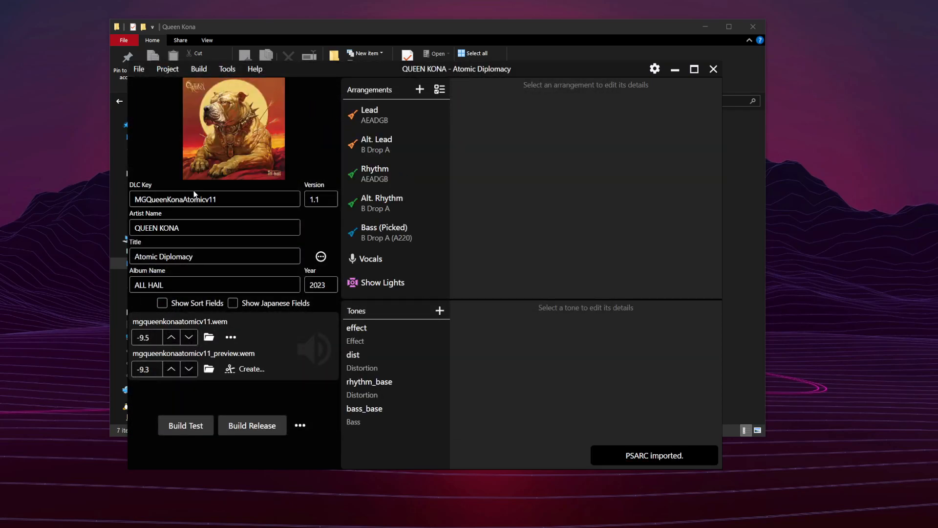
double_click(295, 164)
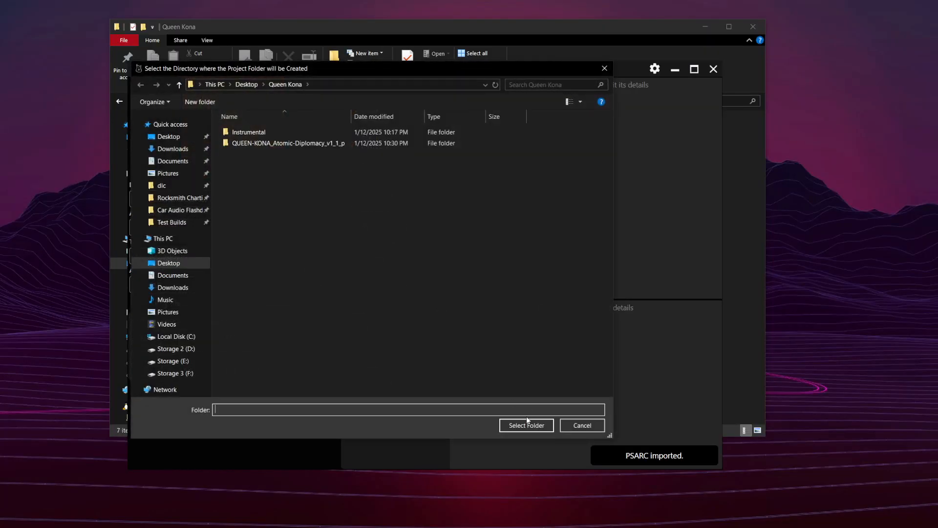
click(529, 420)
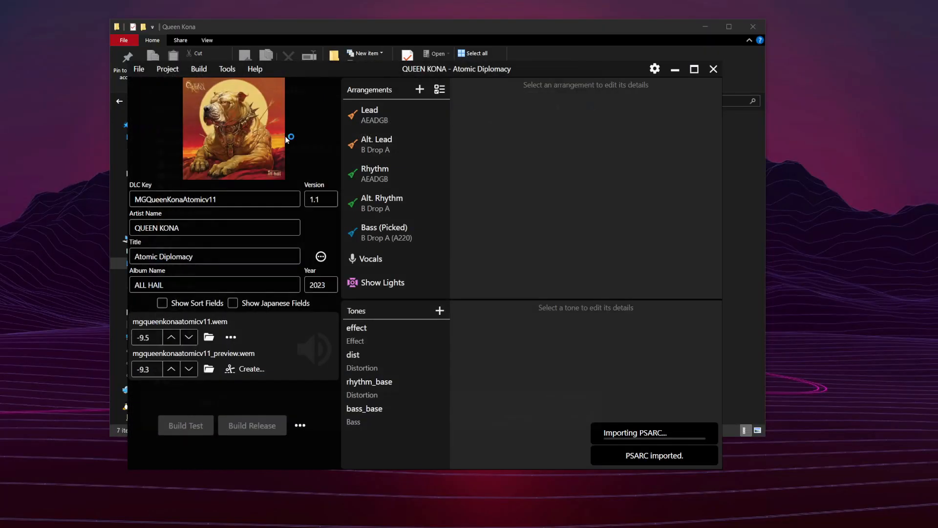
- Import the remaining QUEEN-KONA PSARC files, Dreams-of-Calpurnia, Flat-Six and Heist, with their project folders inside Queen Kona
click(140, 71)
click(192, 187)
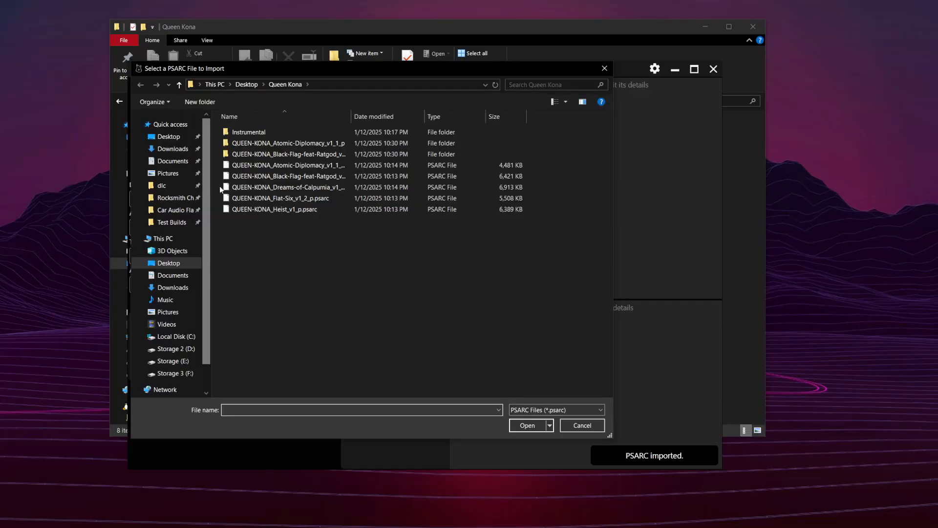
double_click(294, 188)
click(536, 428)
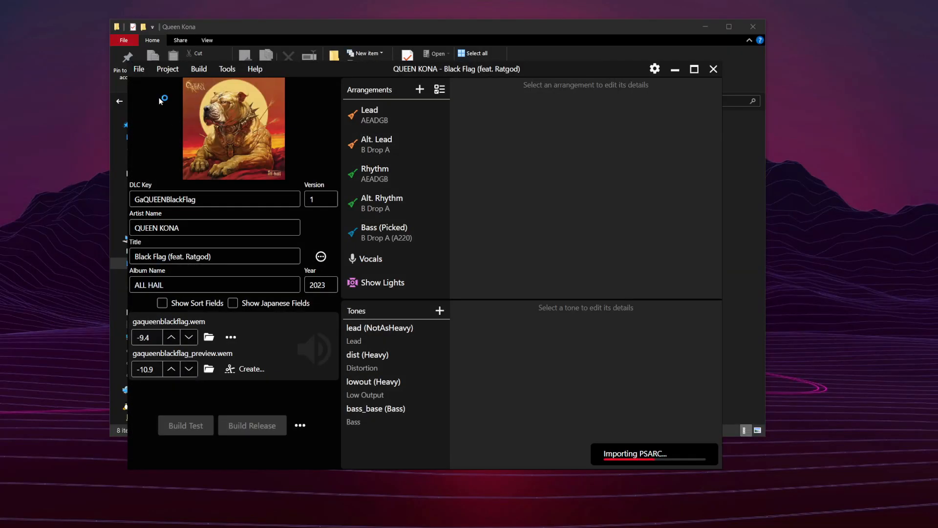
click(141, 70)
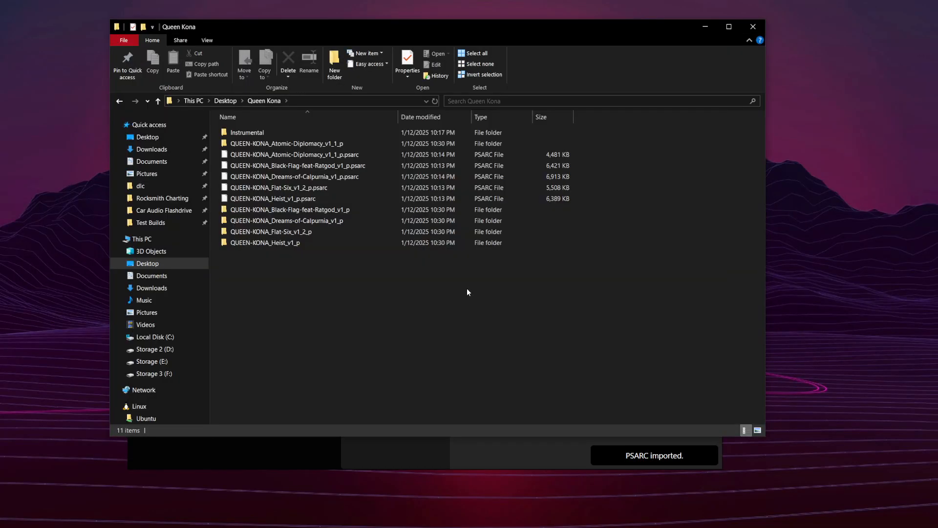
click(306, 199)
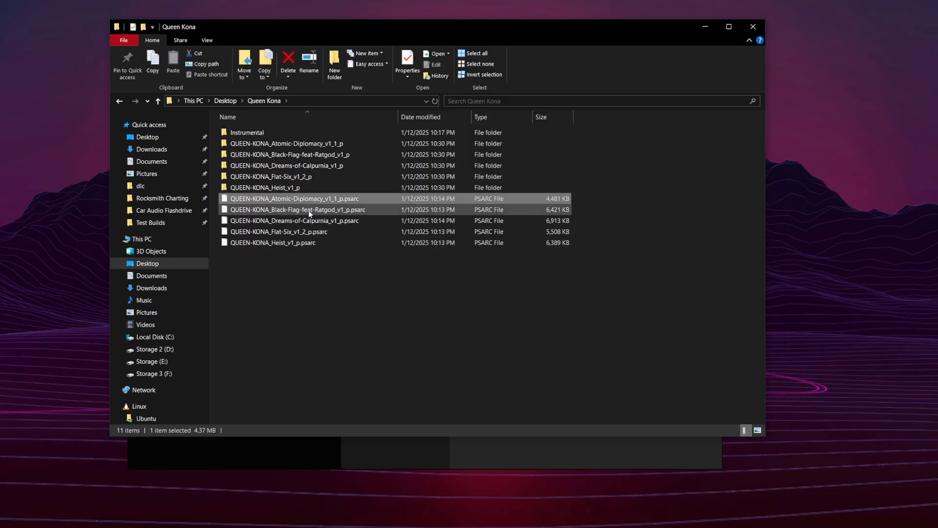
click(287, 187)
key(Up)
key(Up)
key(Up)
key(Up)
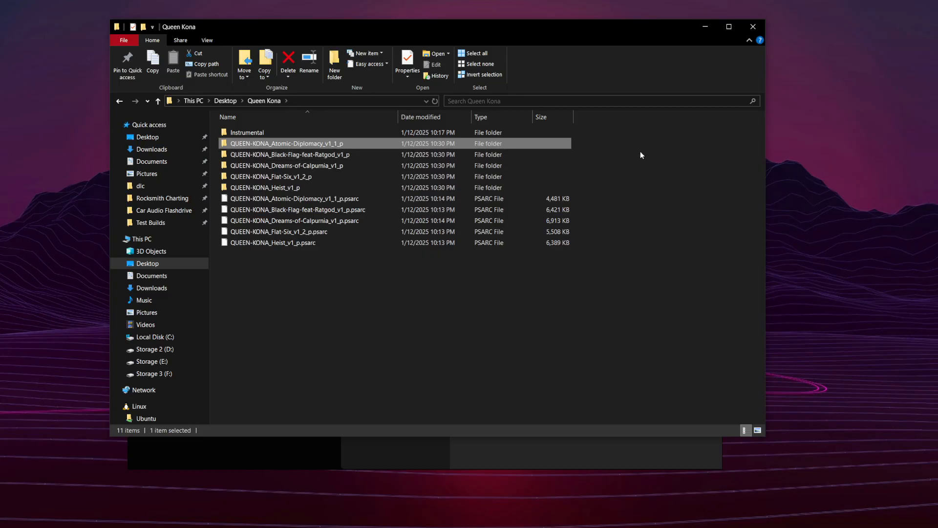
- Delete the five QUEEN-KONA .psarc files from the Queen Kona folder, leaving the project folders in place
drag(330, 279, 355, 201)
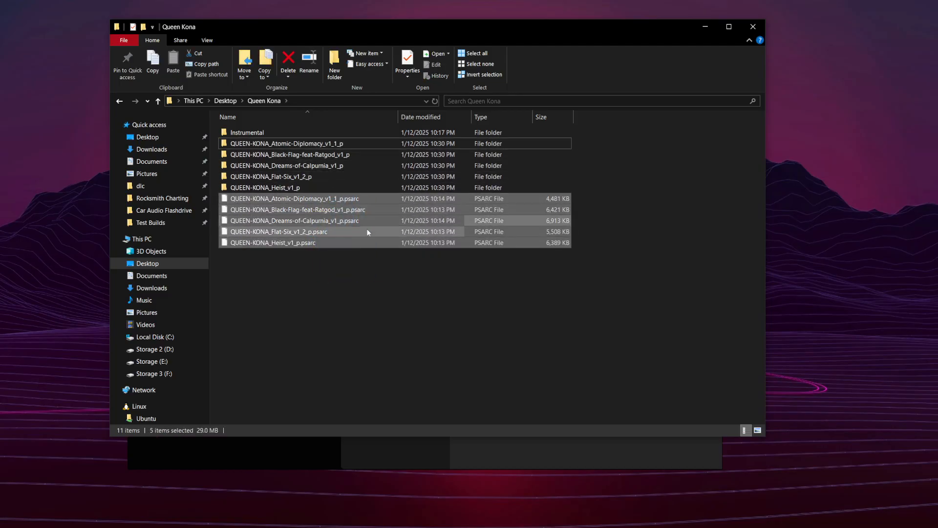
key(Delete)
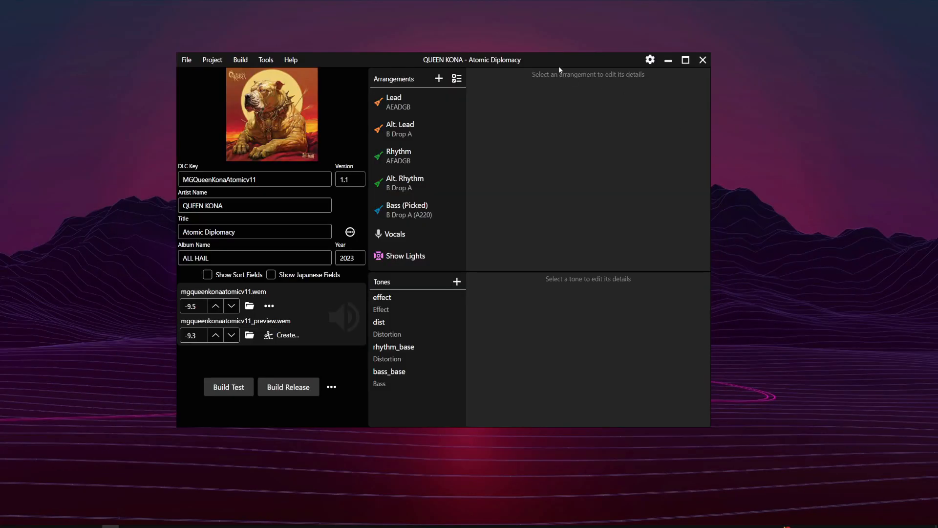
- Show the details of the Lead arrangement in the Atomic Diplomacy project
drag(526, 66, 558, 75)
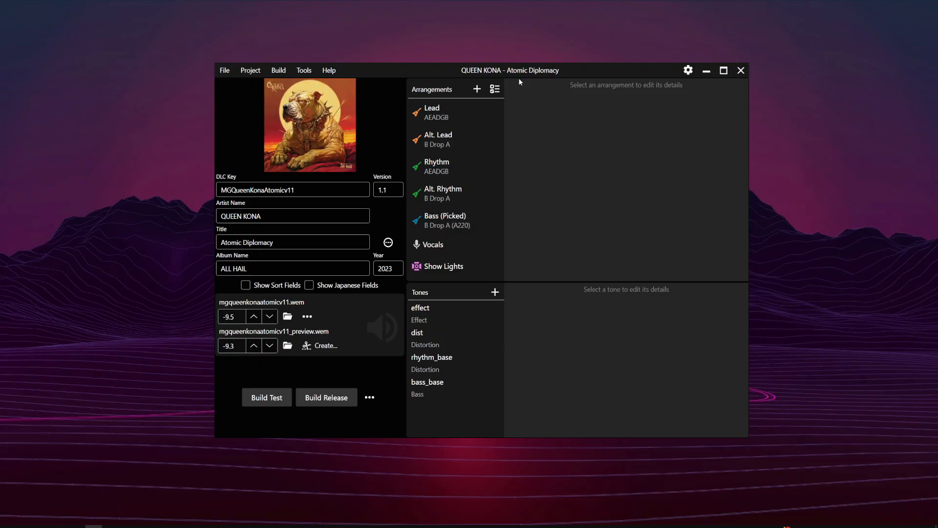
click(307, 316)
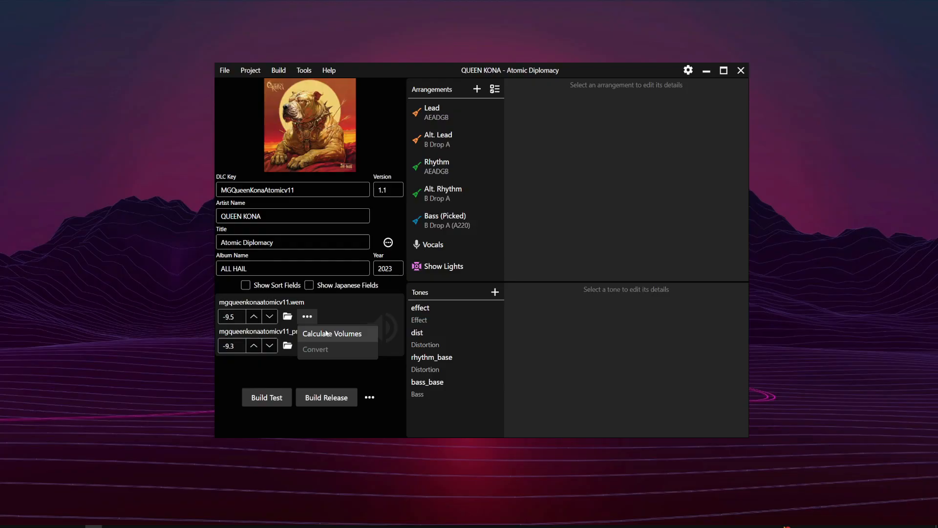
click(357, 315)
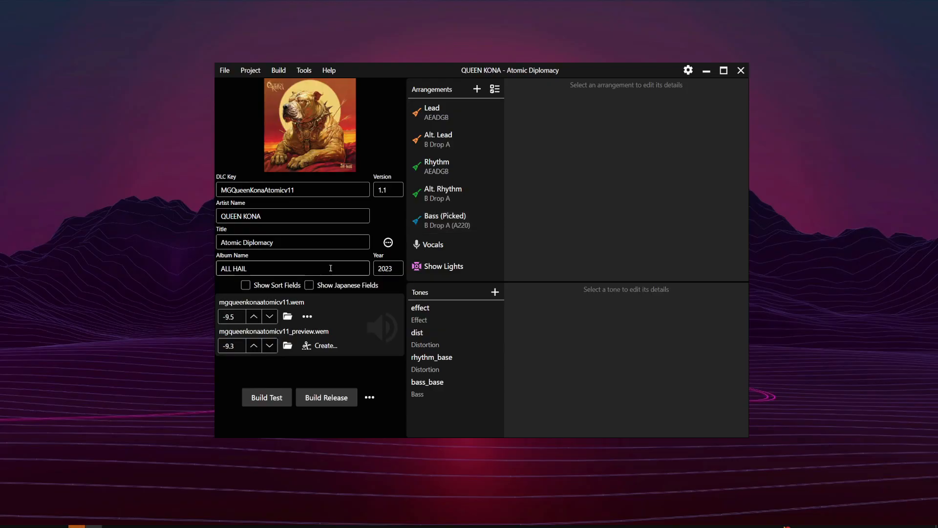
click(469, 219)
click(464, 117)
mouse_move(488, 72)
mouse_down()
mouse_move(503, 100)
mouse_move(486, 84)
mouse_up()
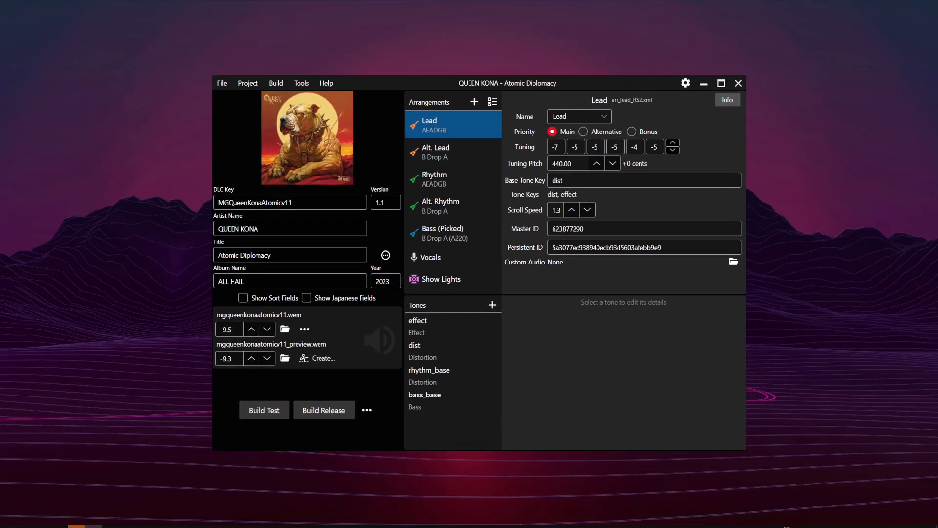
- Calculate the volumes for the Atomic Diplomacy audio and open the main audio's volume value for editing
click(305, 329)
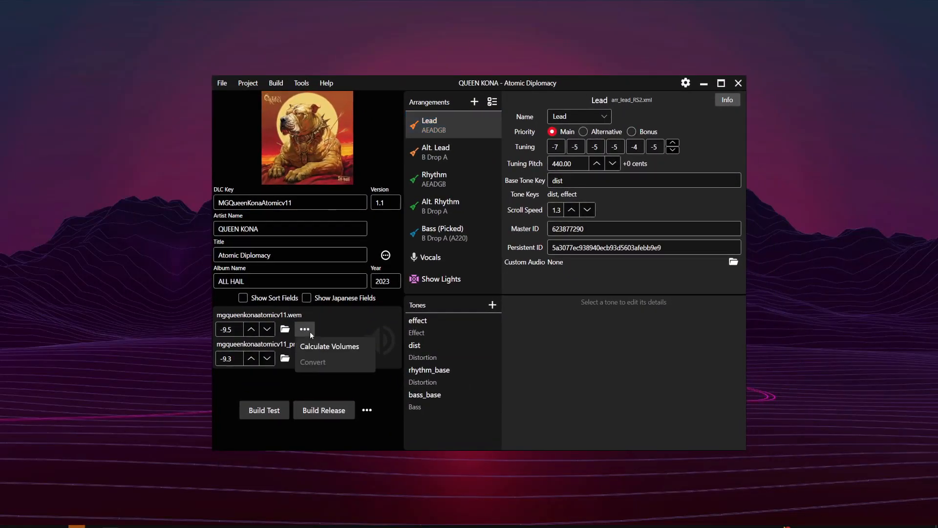
click(329, 346)
click(232, 331)
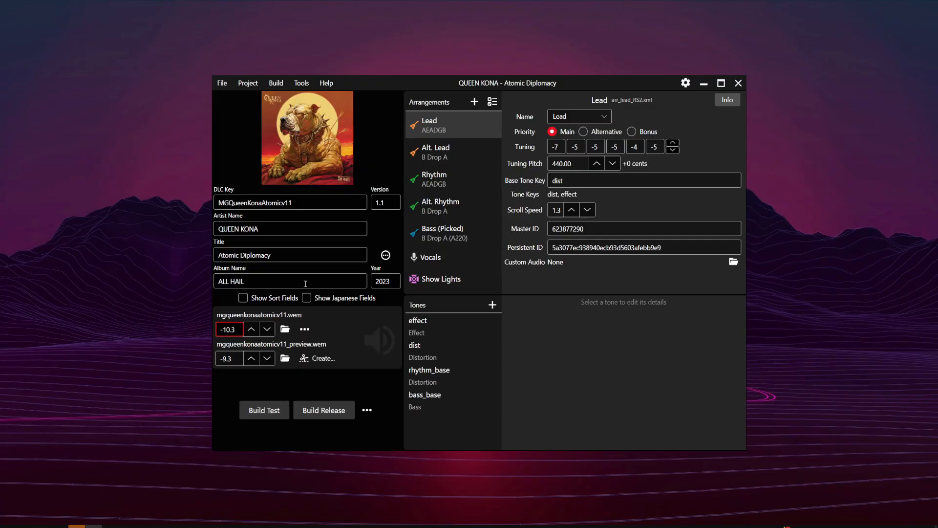
- Show the Rhythm arrangement's details and calculate the volumes for the Atomic Diplomacy audio again
click(434, 178)
click(306, 329)
click(328, 346)
drag(237, 329, 263, 327)
- Compare the tuning and tone settings of the Alt. Lead, Bass, Lead and Rhythm arrangements
click(441, 159)
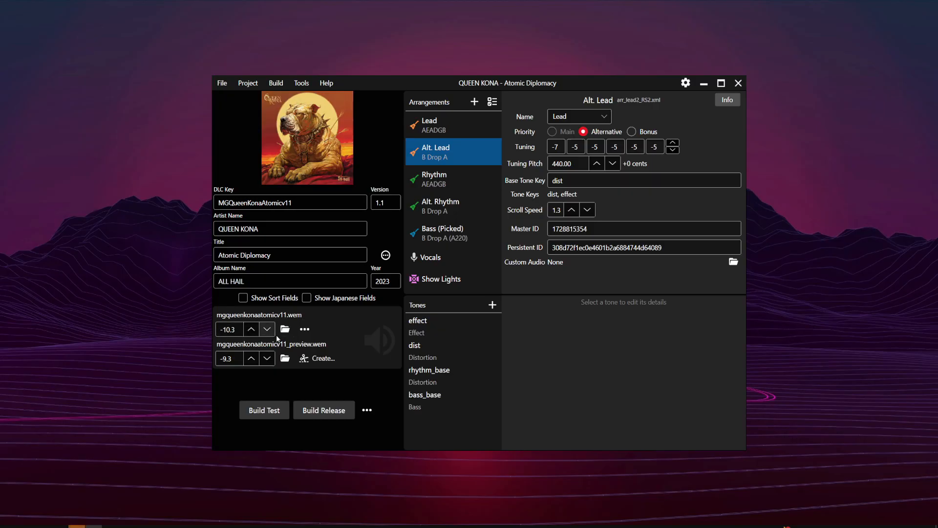
click(473, 229)
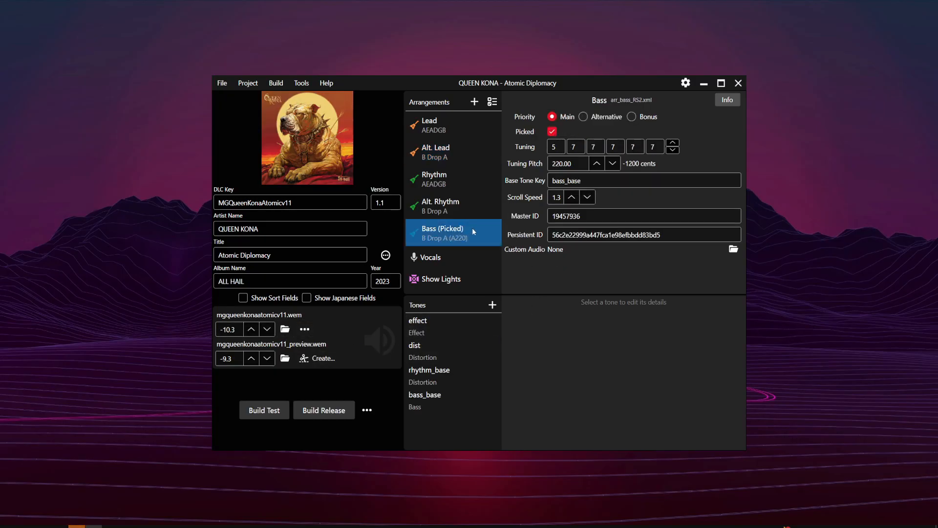
click(435, 161)
click(440, 136)
click(437, 162)
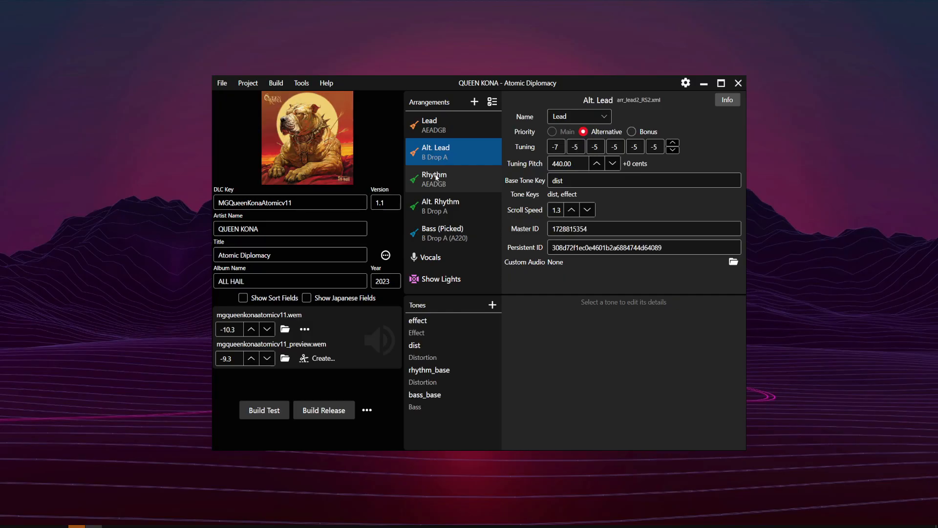
click(436, 176)
click(440, 156)
click(439, 128)
click(443, 161)
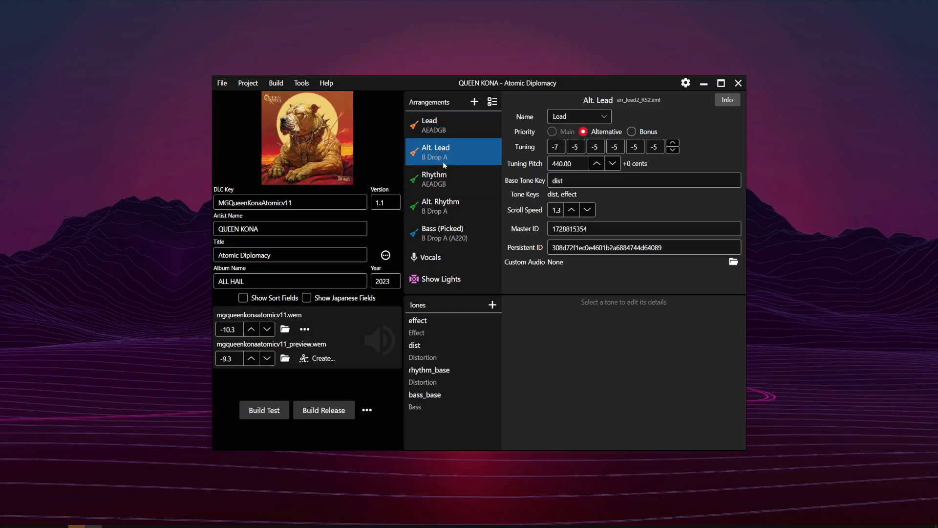
click(442, 176)
click(304, 329)
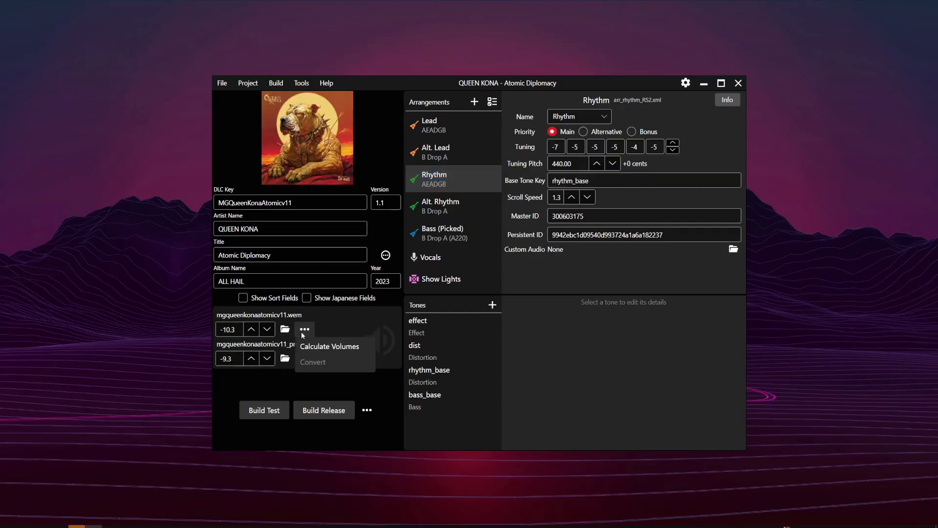
click(317, 324)
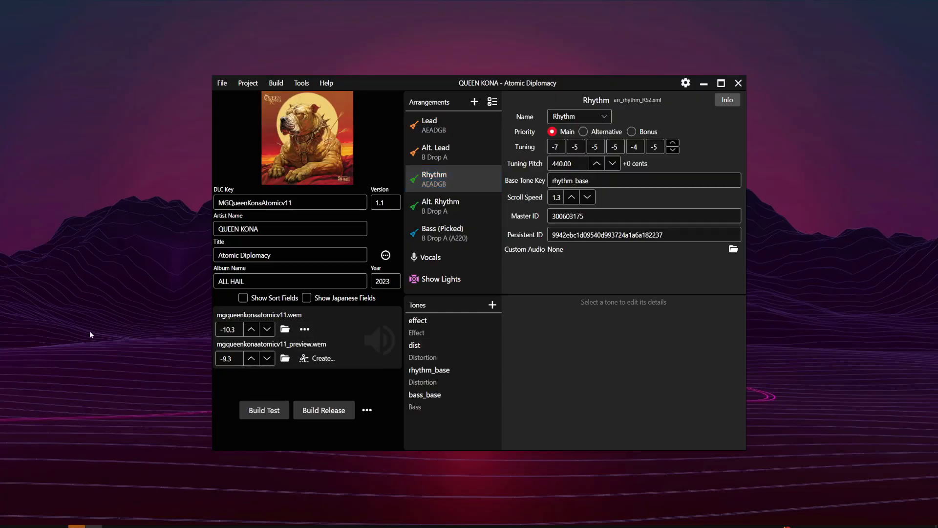
click(305, 328)
click(354, 327)
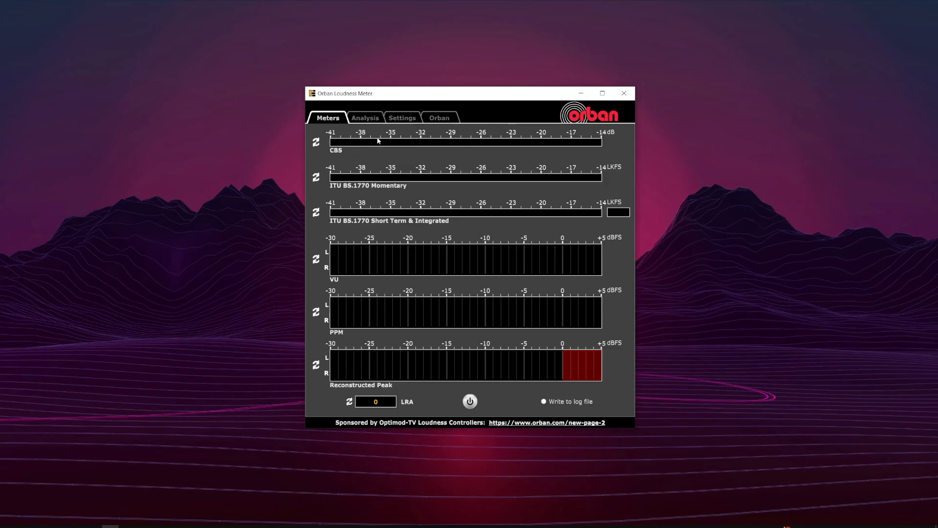
- In Orban Loudness Meter, view the loudness analysis of mgqueenkonaatomicv11.ogg
click(368, 121)
click(335, 118)
click(370, 119)
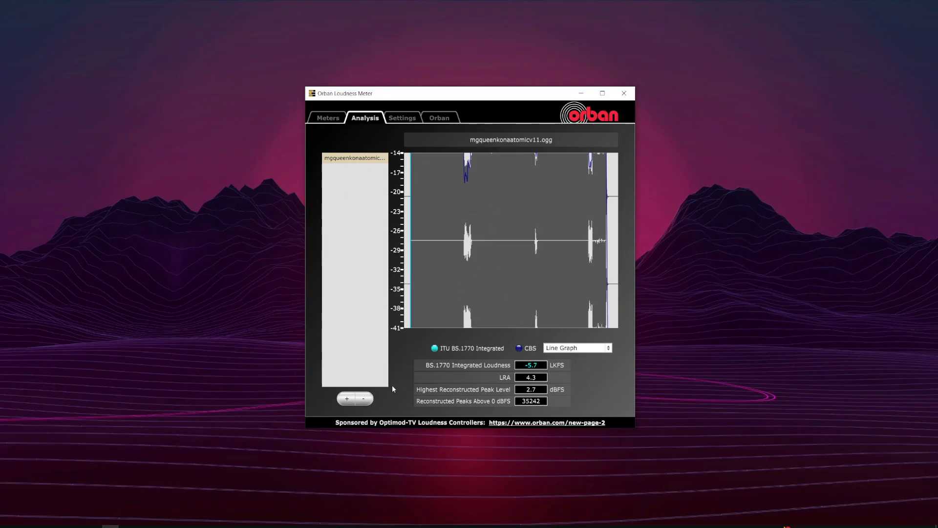
- Replace the analysed file with gaqueenblackflag.ogg from the Black-Flag-feat-Ratgod project folder to measure its loudness
click(364, 398)
click(347, 398)
double_click(389, 215)
double_click(386, 196)
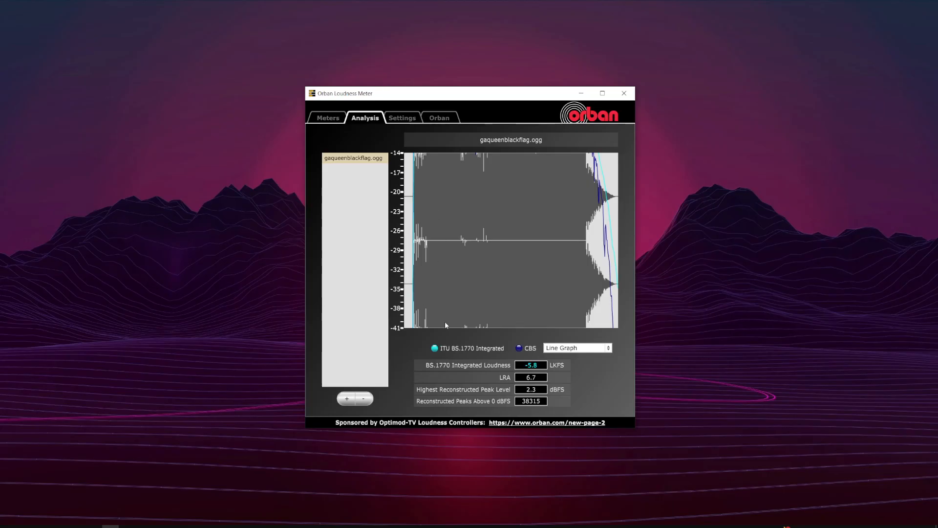
- Analyse the loudness of mgqueenkonadreamsv1.ogg in place of the Black Flag audio, then clear it from the analysis list
click(364, 398)
click(347, 398)
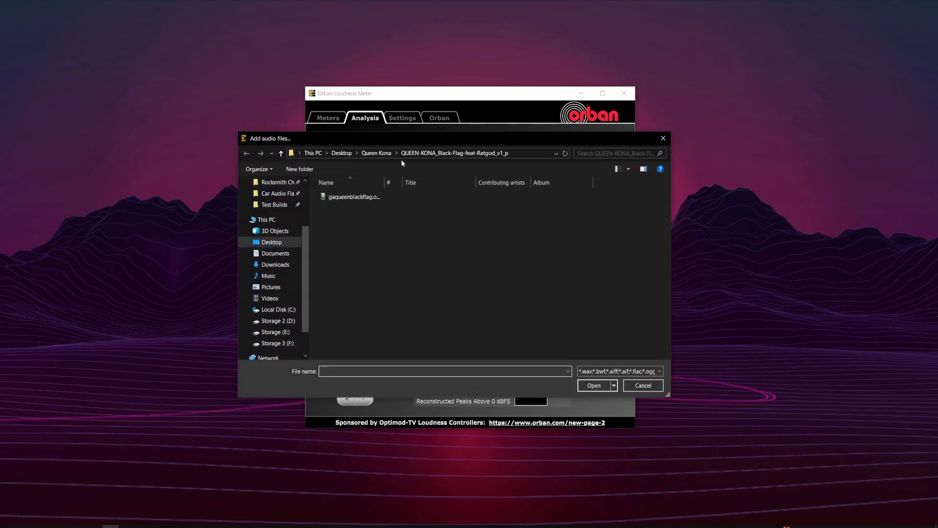
click(377, 153)
double_click(391, 227)
double_click(399, 198)
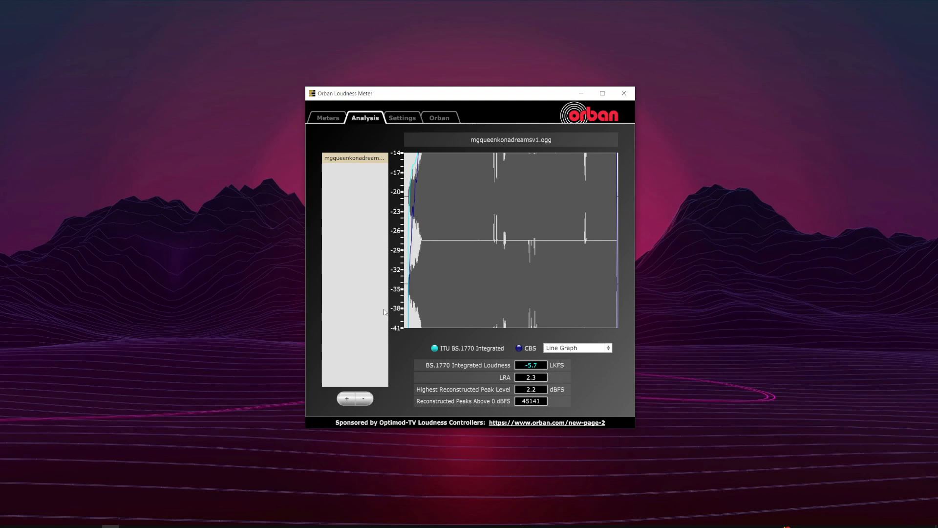
click(363, 398)
click(328, 118)
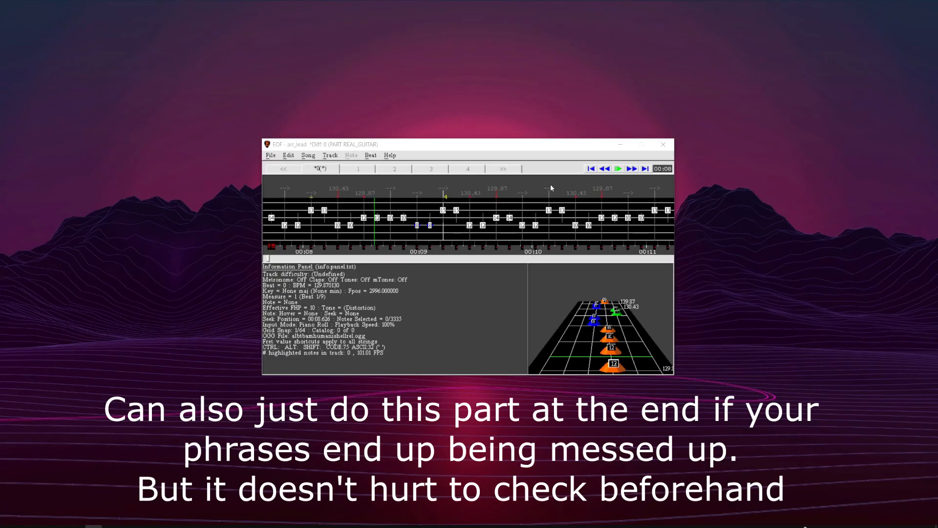
- In EOF, review the full list of section and phrase events for the current arr_lead track
drag(466, 144, 476, 140)
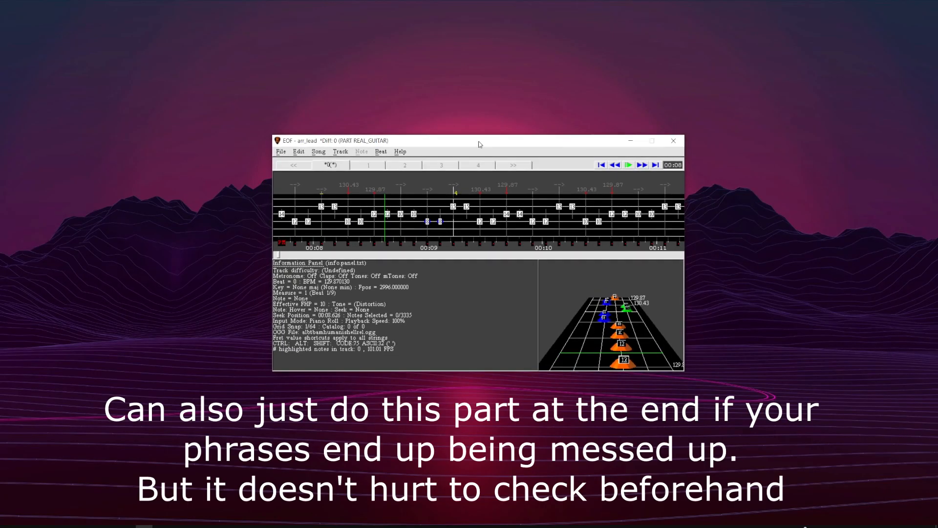
click(382, 152)
mouse_move(464, 339)
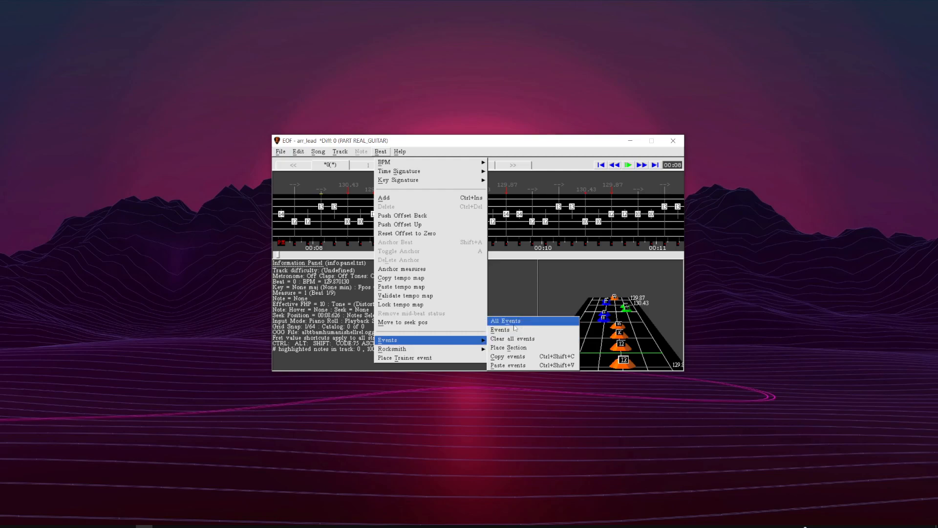
click(505, 321)
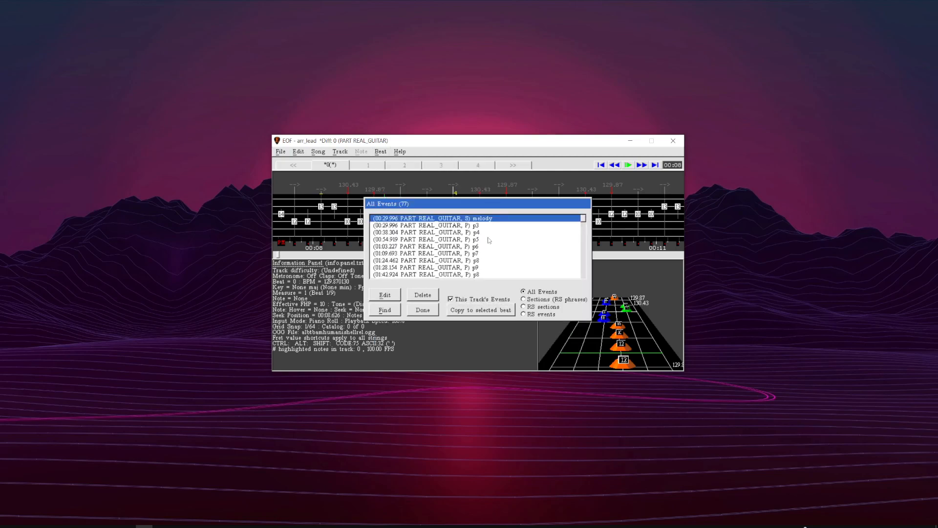
click(411, 310)
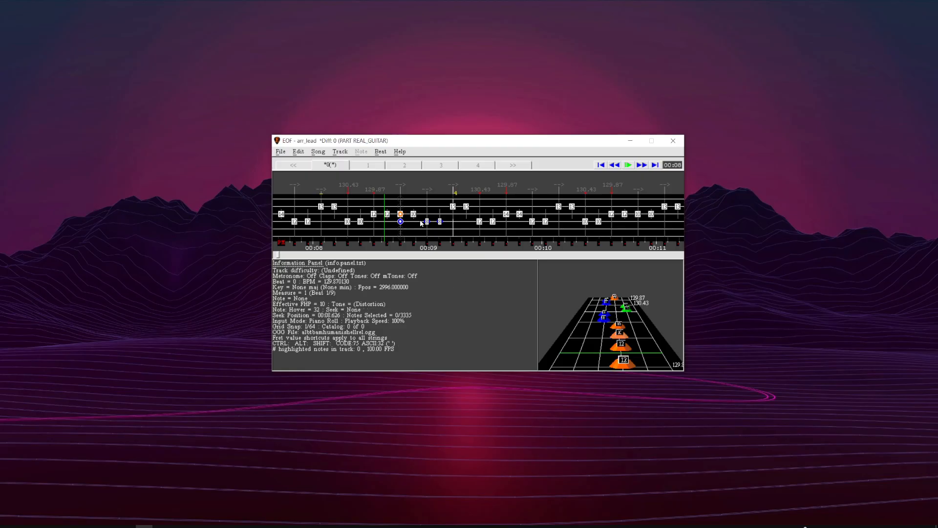
click(380, 152)
mouse_move(398, 341)
click(508, 321)
scroll(482, 240, down, 15)
click(486, 269)
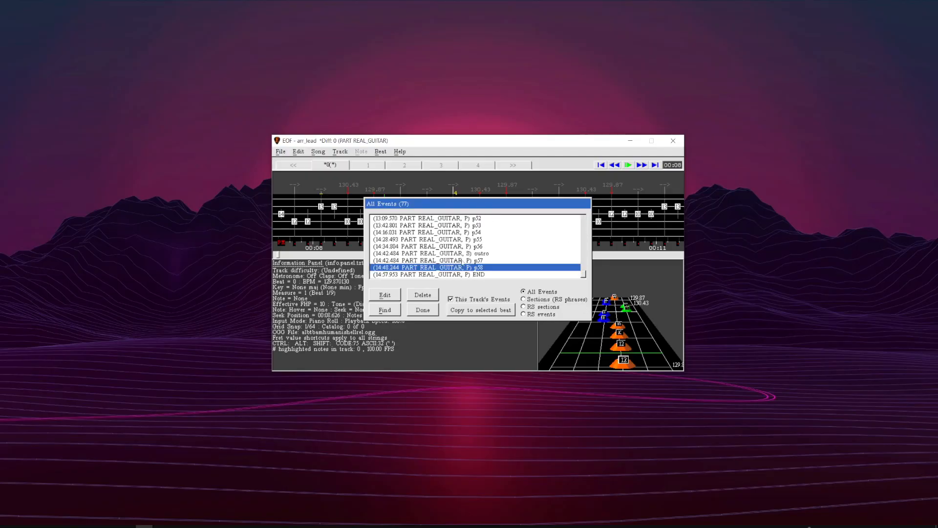
scroll(476, 226, up, 20)
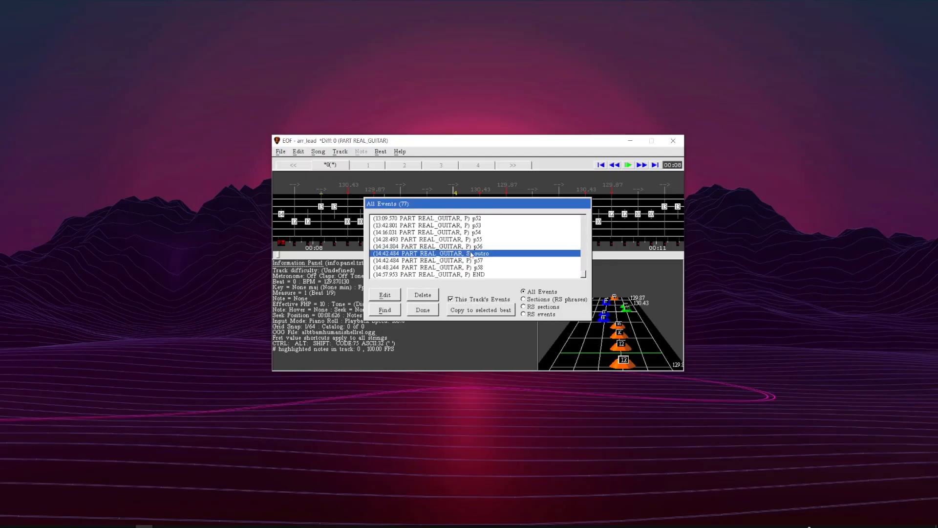
click(476, 226)
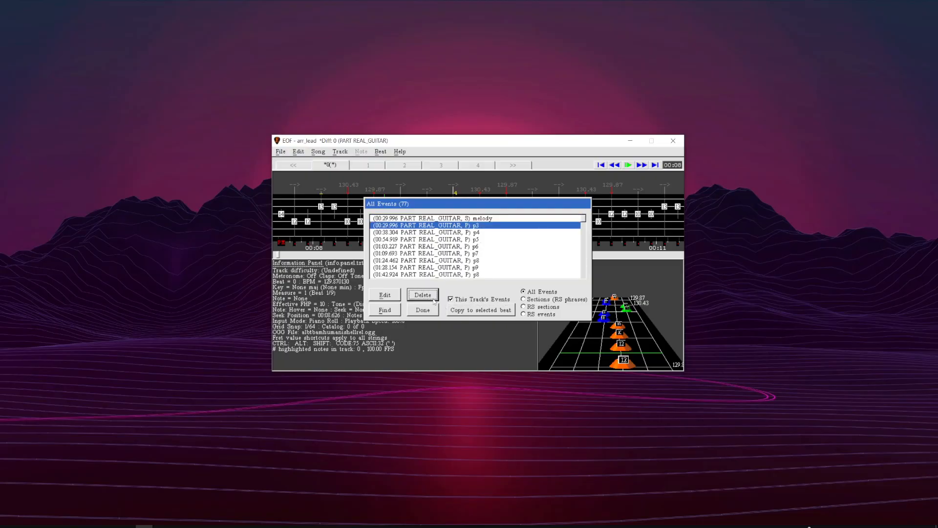
- List events beyond this track's own and delete the run of events near the song's start, including the intro section at 00:05.073
click(451, 299)
click(438, 219)
click(419, 225)
click(415, 233)
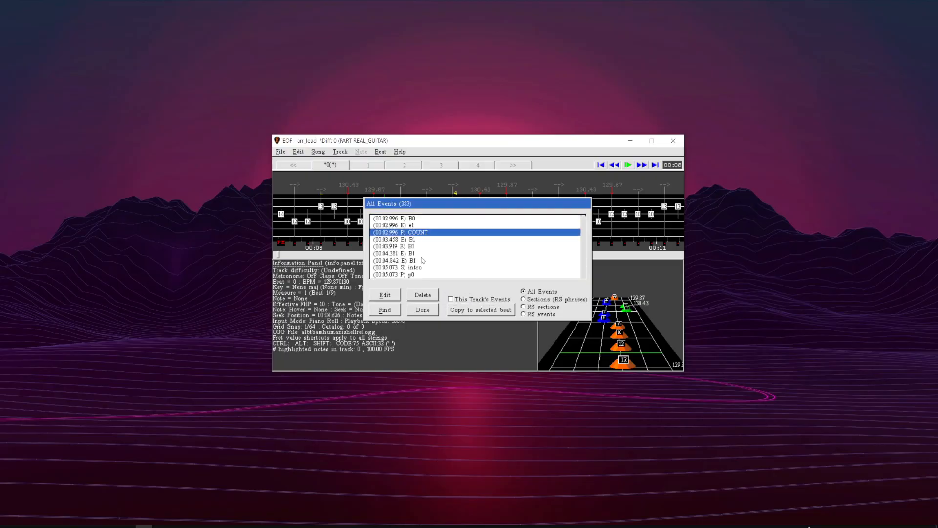
click(422, 268)
scroll(429, 262, down, 1)
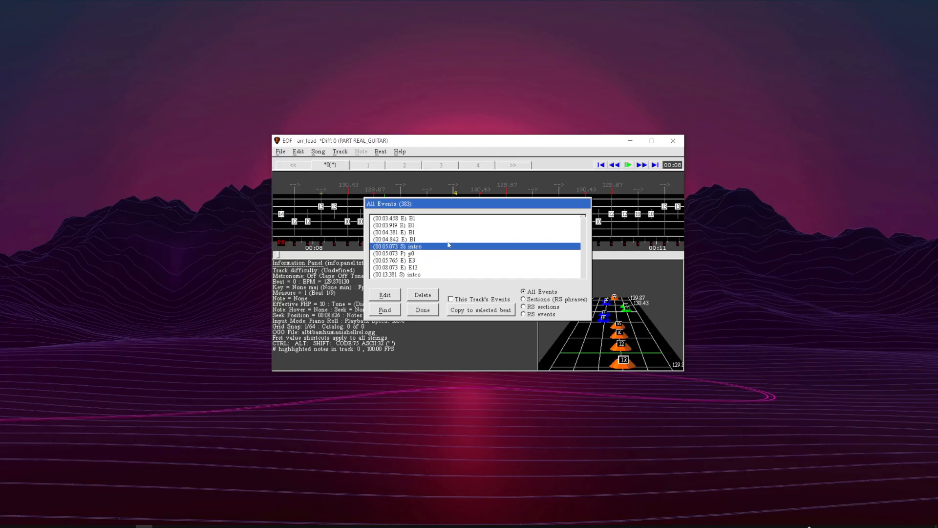
click(435, 295)
click(435, 295)
click(435, 295)
click(435, 295)
click(434, 295)
click(431, 296)
click(431, 297)
click(431, 296)
click(431, 296)
click(432, 296)
click(431, 296)
click(431, 296)
click(431, 296)
click(432, 296)
click(432, 296)
click(431, 296)
click(430, 293)
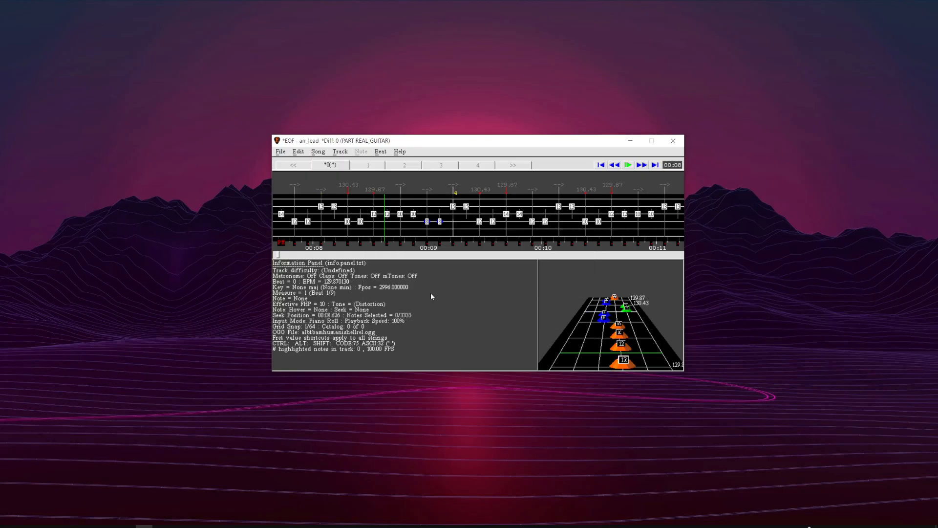
click(426, 313)
- Add an Intro Rocksmith section, also as an RS phrase, on the first beat of measure 2
drag(324, 256, 274, 254)
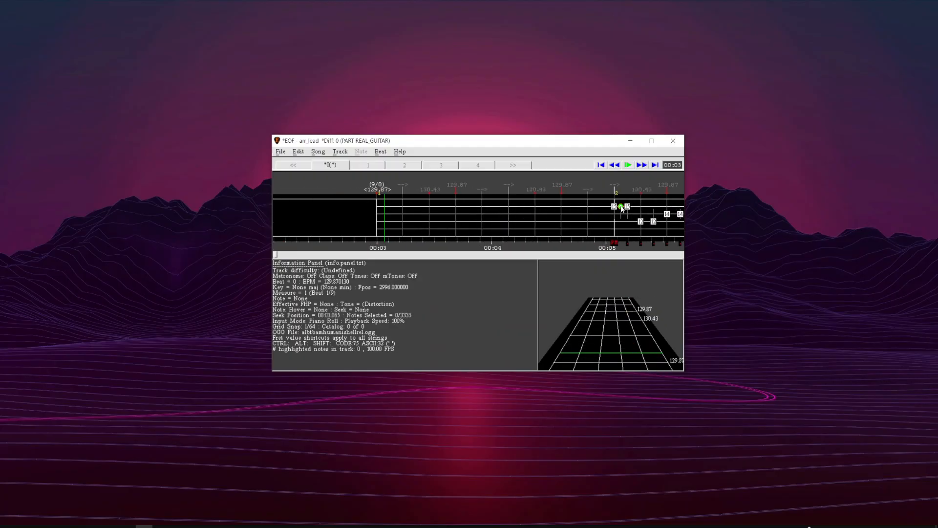
click(615, 189)
key(shift+s)
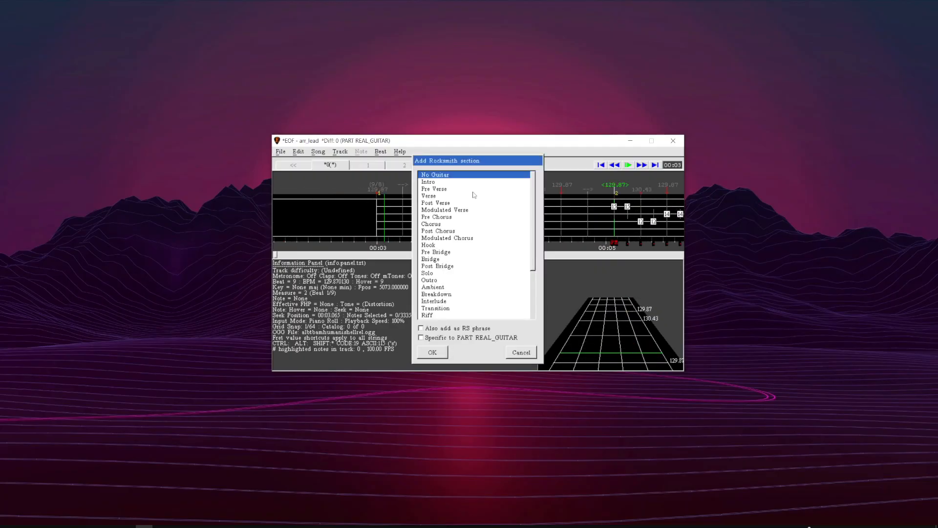
click(428, 181)
click(421, 328)
click(432, 352)
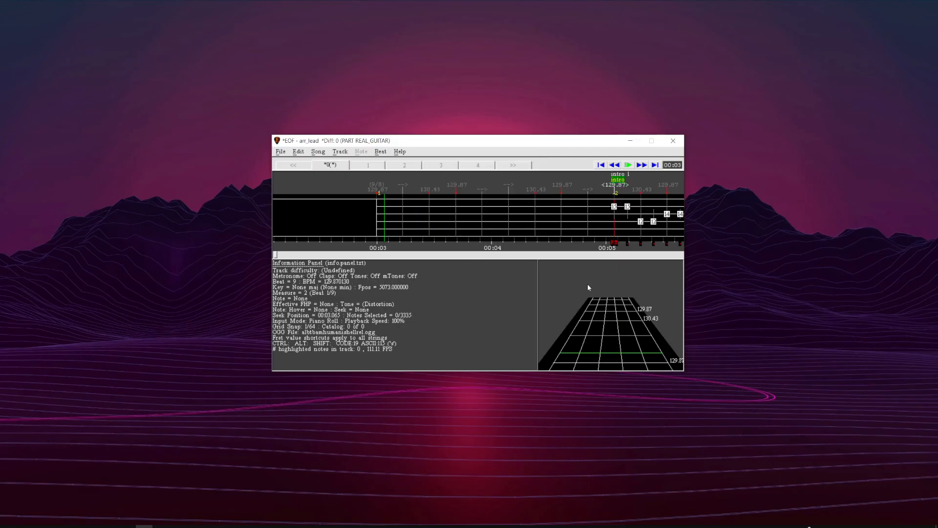
- Add a Chorus section with a matching RS phrase on the first beat of measure 148
drag(415, 256, 392, 255)
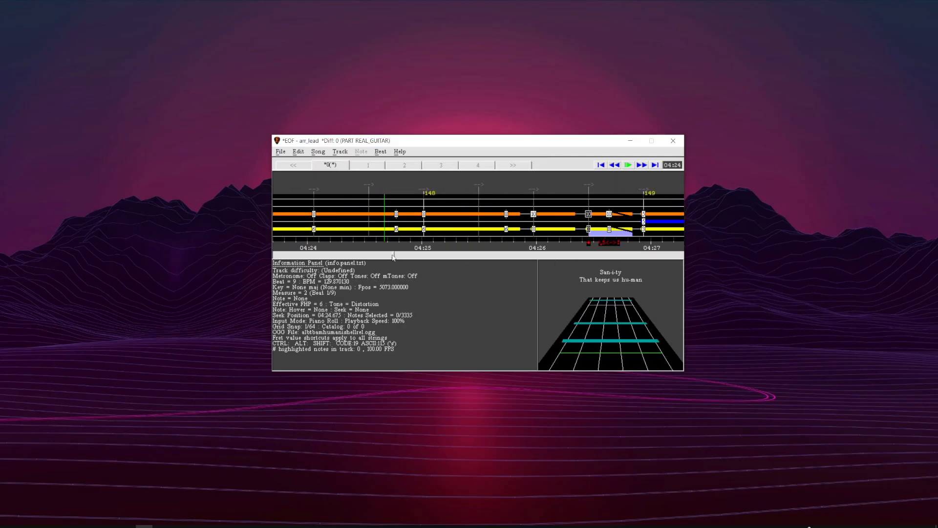
click(423, 193)
key(shift+s)
key(c)
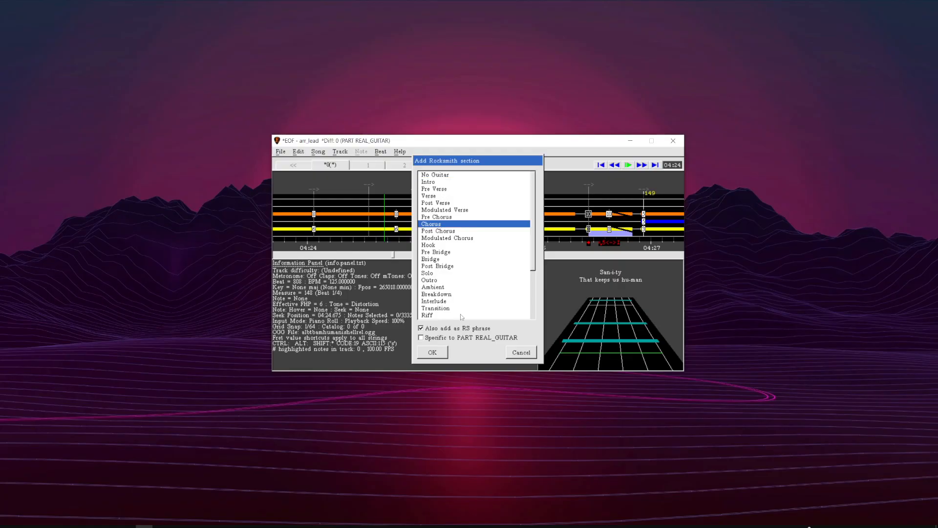
click(436, 351)
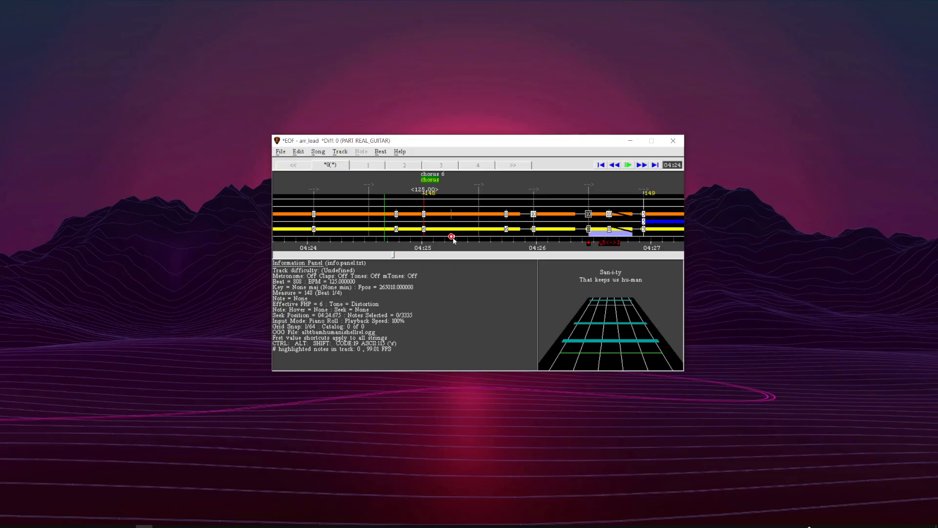
- Add another Chorus section with its RS phrase on the first beat of measure 211
drag(394, 255, 413, 255)
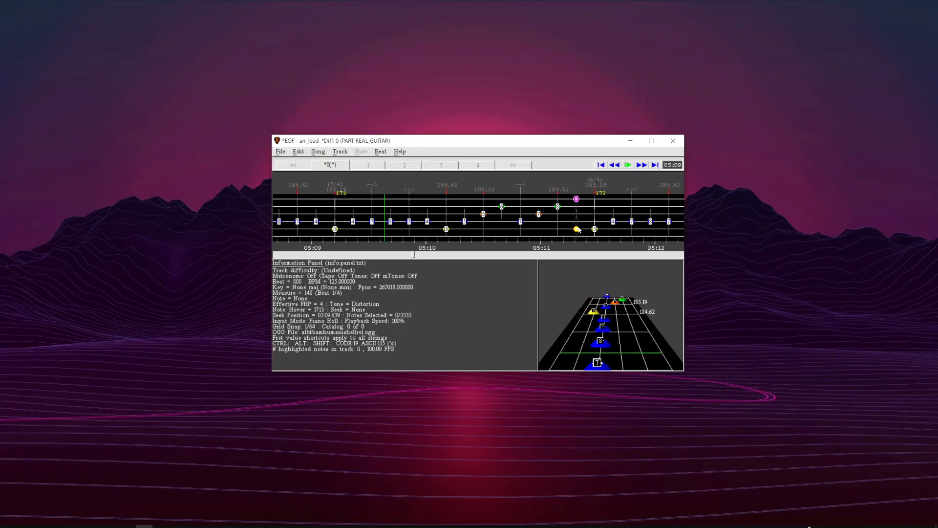
click(415, 256)
drag(414, 258, 440, 255)
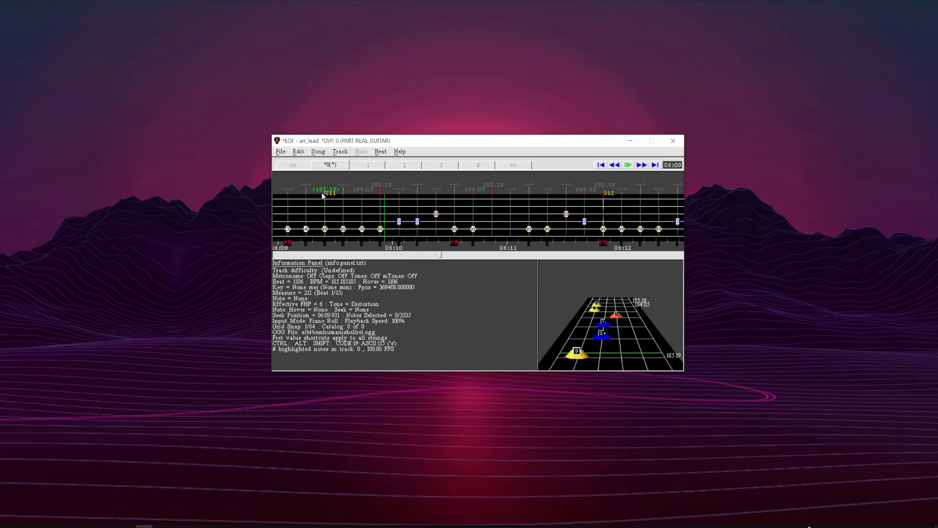
key(shift+s)
click(442, 224)
click(440, 351)
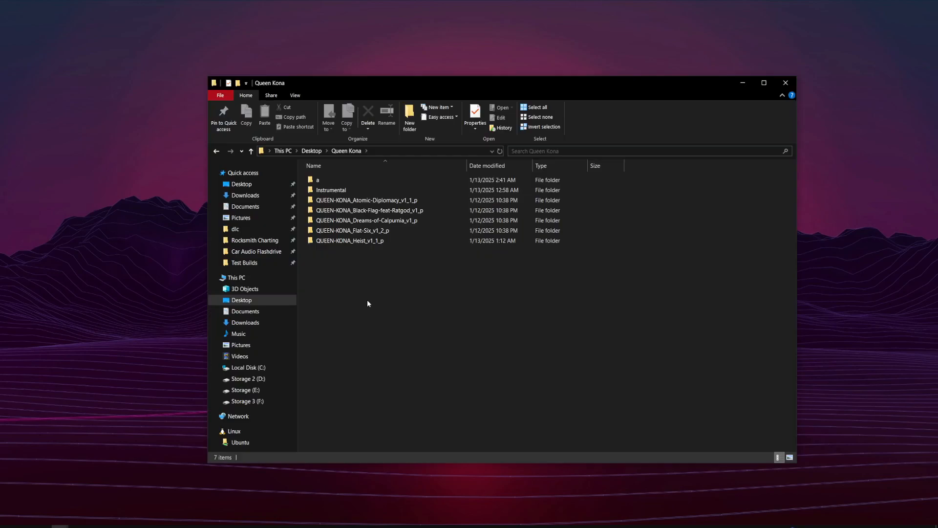
- In File Explorer, open the QUEEN-KONA_Atomic-Diplomacy_v1_1_p project folder inside Queen Kona
drag(379, 289, 423, 203)
click(422, 204)
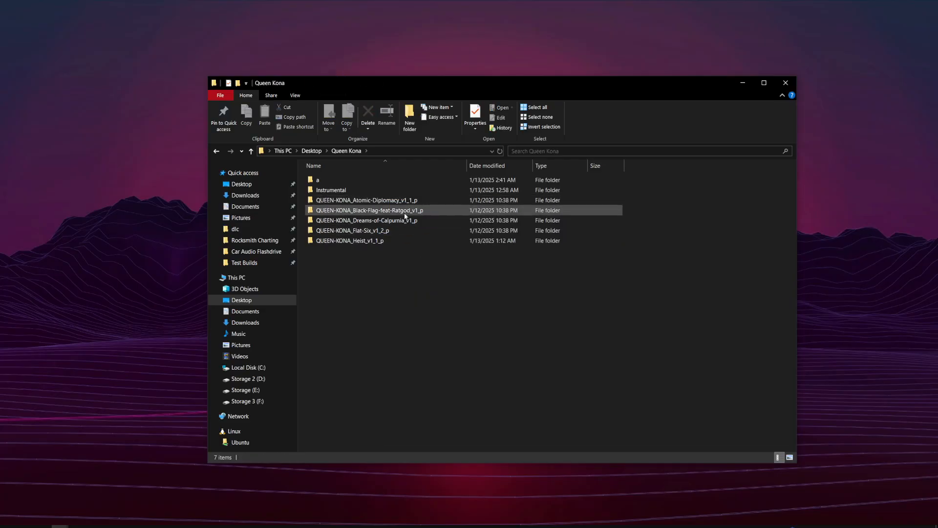
double_click(407, 201)
click(323, 150)
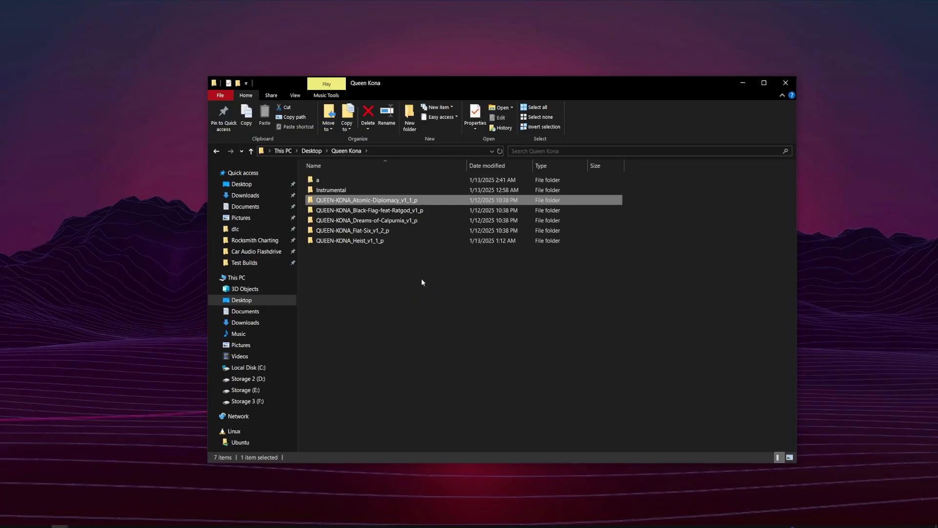
click(393, 292)
drag(386, 290, 406, 206)
click(417, 249)
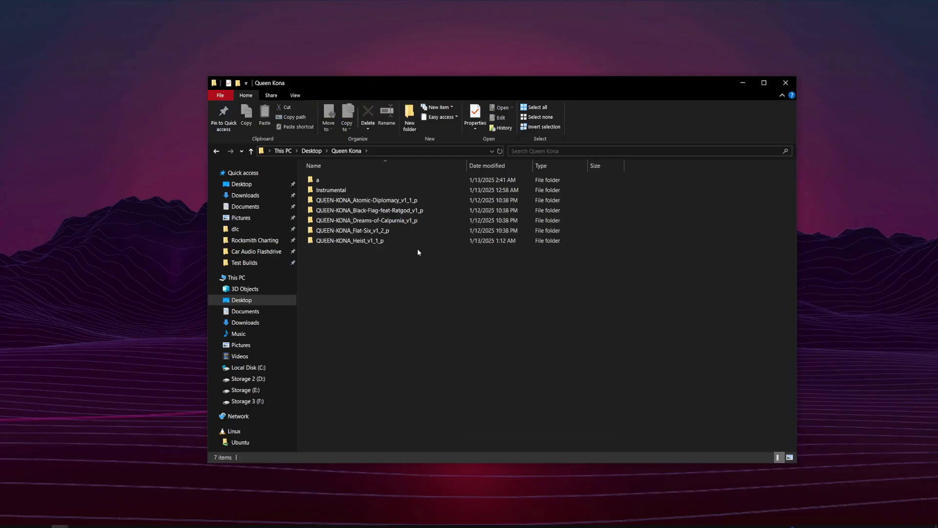
double_click(417, 204)
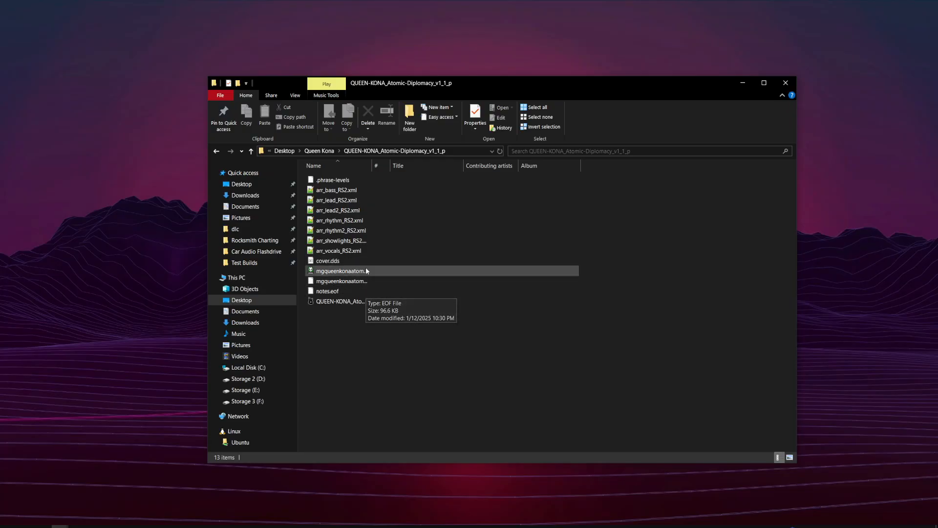
- Return to the Queen Kona folder and look over the five QUEEN-KONA song project folders
click(323, 151)
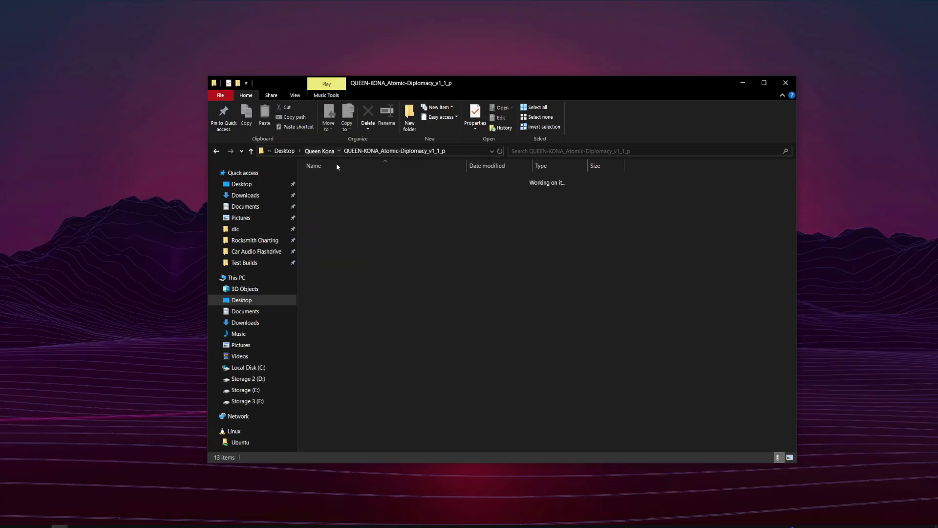
drag(405, 271, 382, 201)
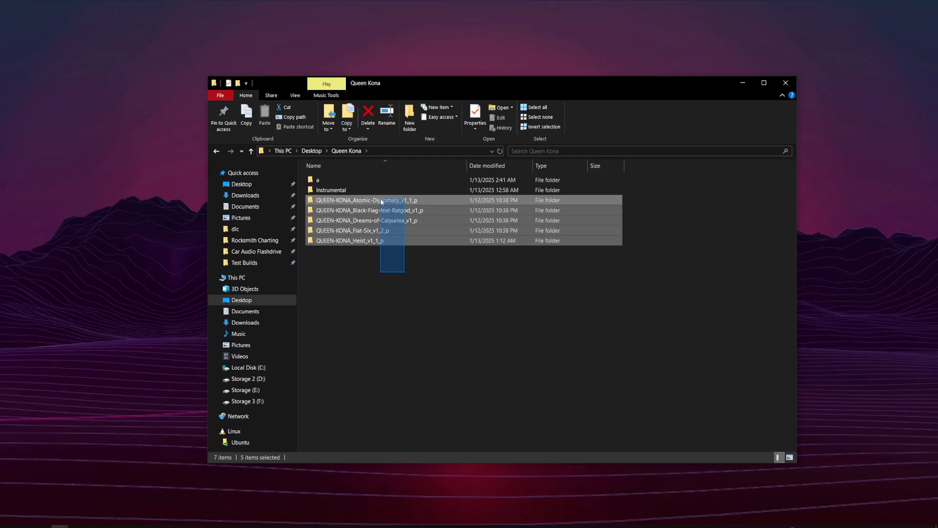
drag(381, 201, 406, 268)
click(392, 201)
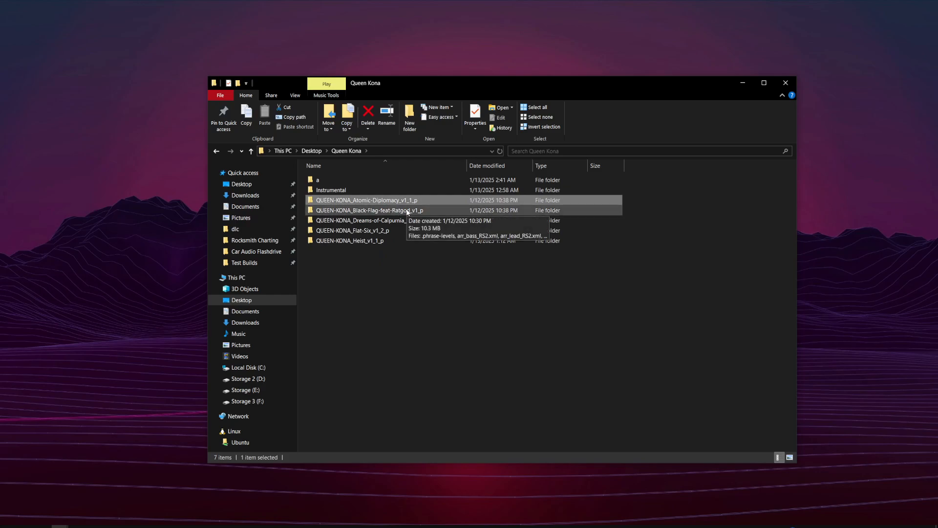
mouse_move(414, 266)
mouse_down()
mouse_move(417, 203)
mouse_move(421, 253)
mouse_up()
click(421, 253)
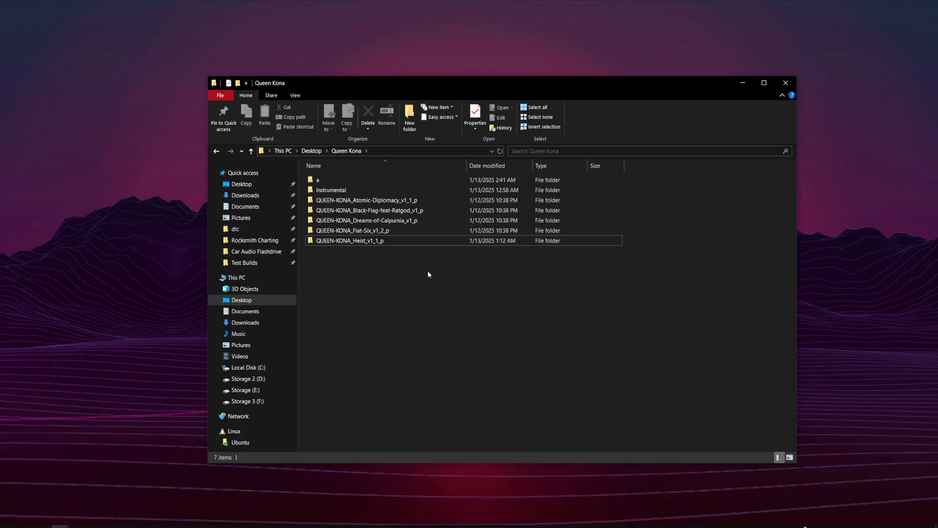
drag(428, 280, 401, 257)
drag(405, 271, 430, 260)
mouse_move(440, 243)
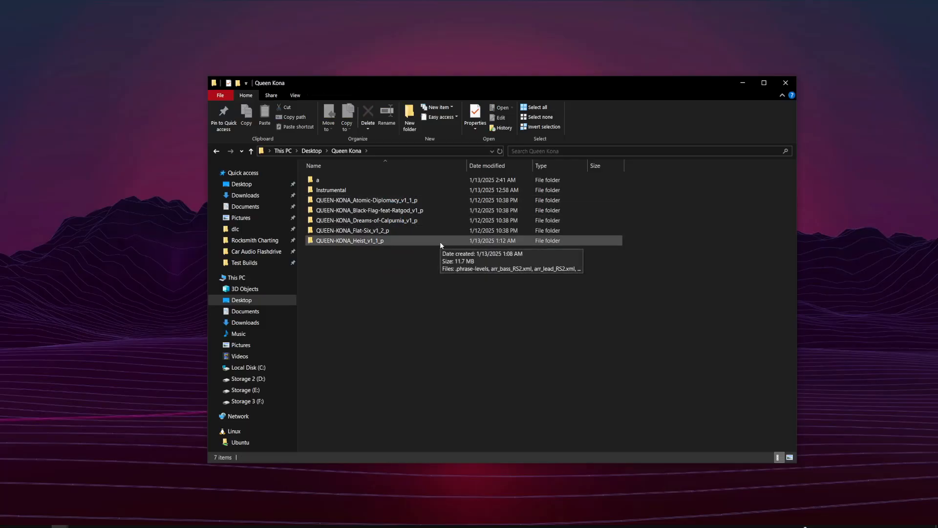
drag(470, 307, 374, 254)
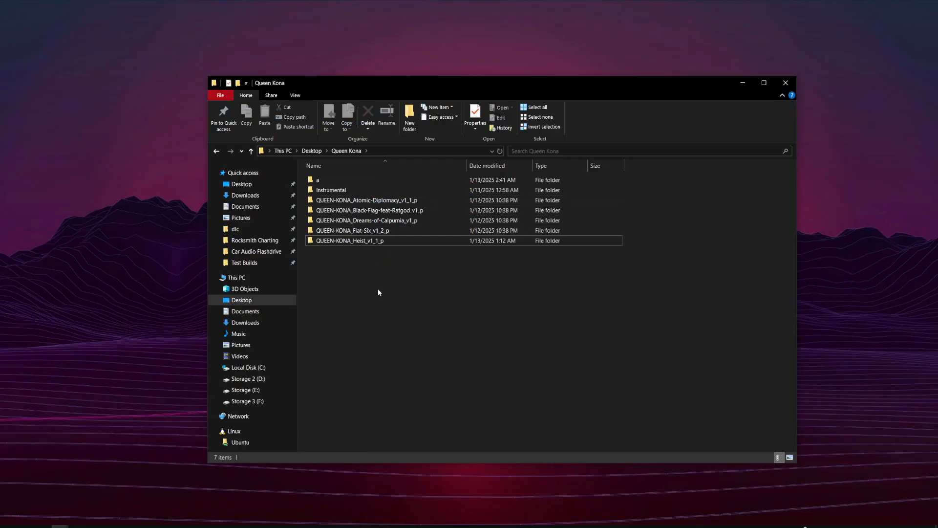
drag(391, 292, 377, 202)
click(388, 320)
drag(377, 303, 309, 252)
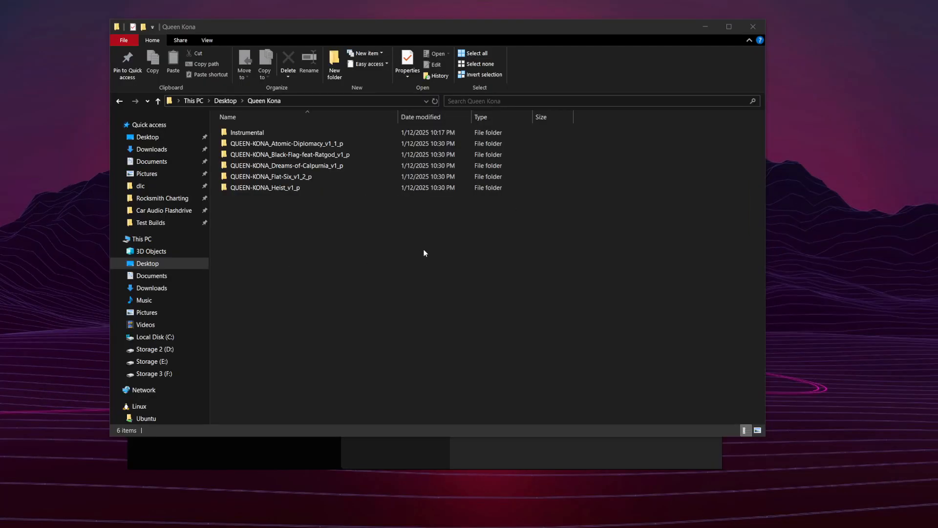
- Search the Queen Kona folder for "preview" and delete the preview .ogg and .wem files of all songs
double_click(301, 143)
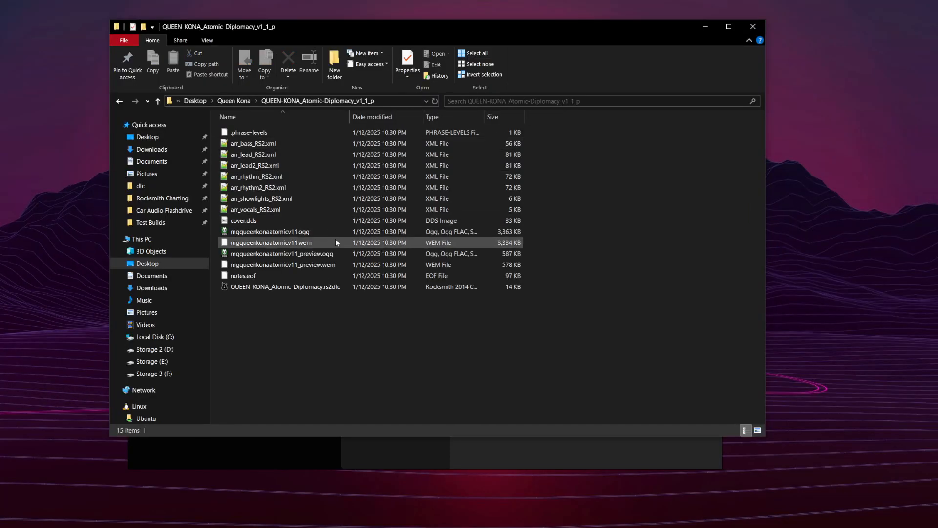
click(335, 256)
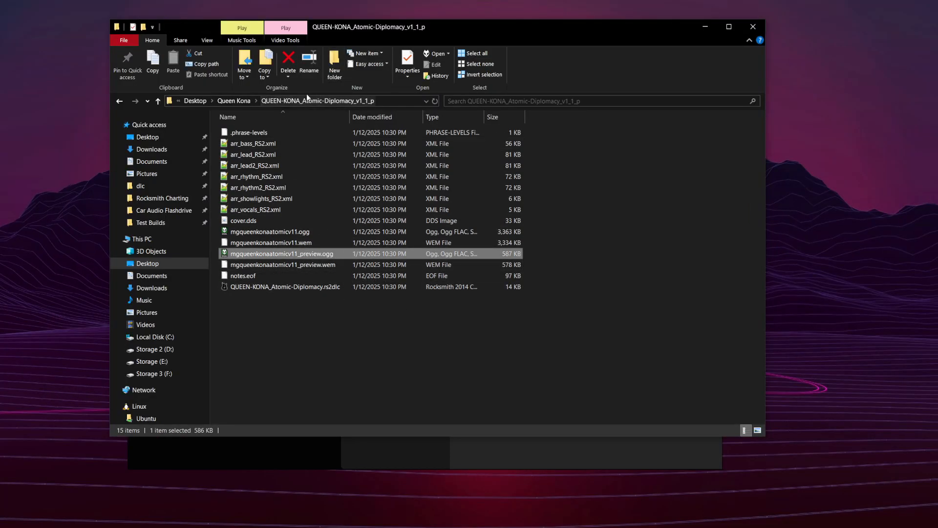
click(243, 103)
click(538, 101)
text(preview)
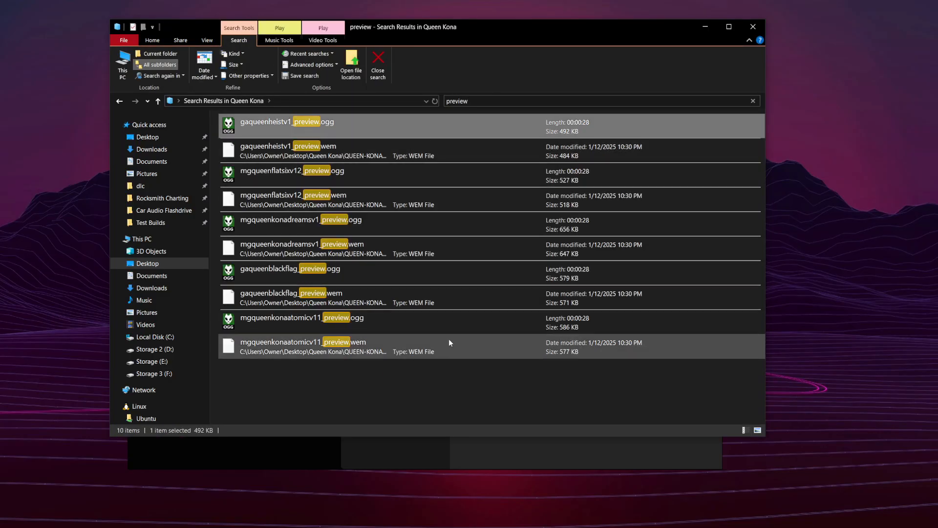
click(119, 101)
- Check the Atomic-Diplomacy and Black-Flag project folders for leftover preview audio files, returning to the Queen Kona folder
double_click(287, 143)
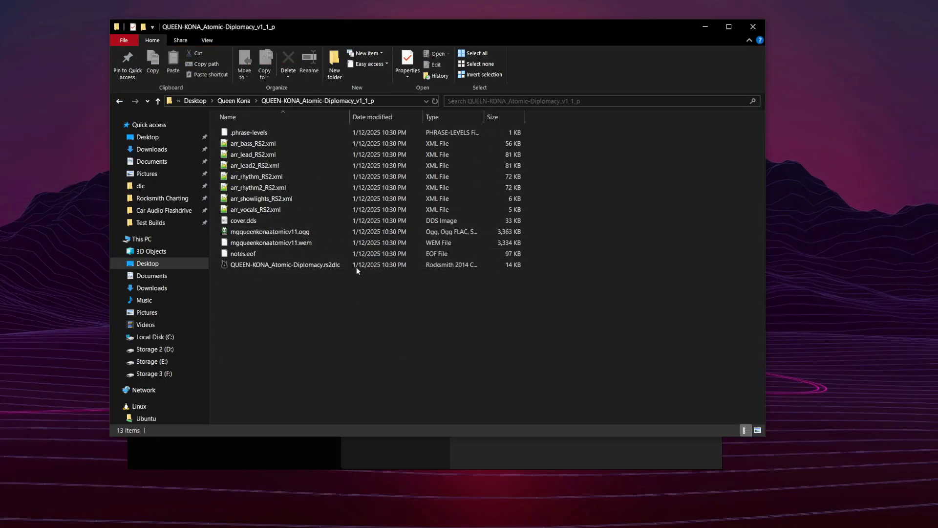
click(233, 100)
double_click(318, 144)
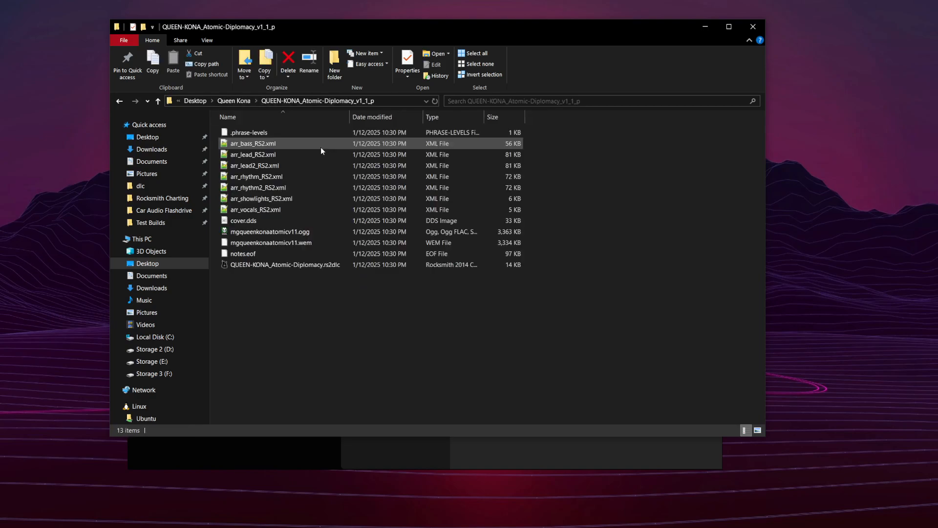
click(238, 100)
double_click(291, 153)
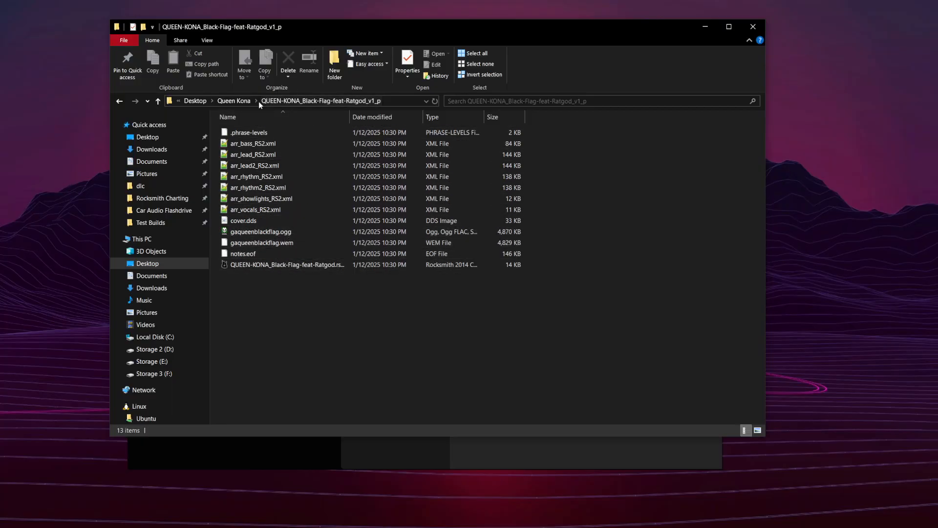
click(244, 101)
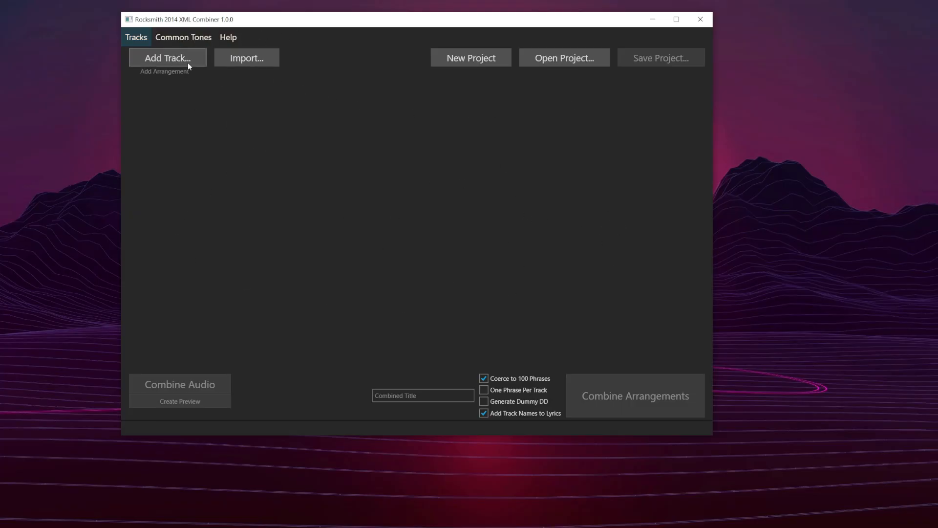
- In Rocksmith 2014 XML Combiner, start adding a track and browse to QUEEN-KONA_Black-Flag-feat-Ratgod_v1_p in the Desktop's Queen Kona folder
click(167, 56)
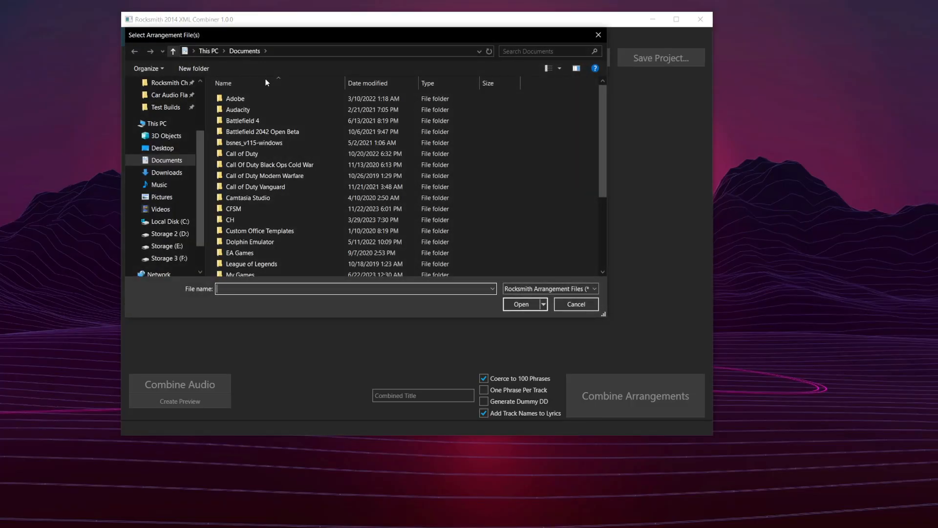
click(162, 148)
double_click(243, 143)
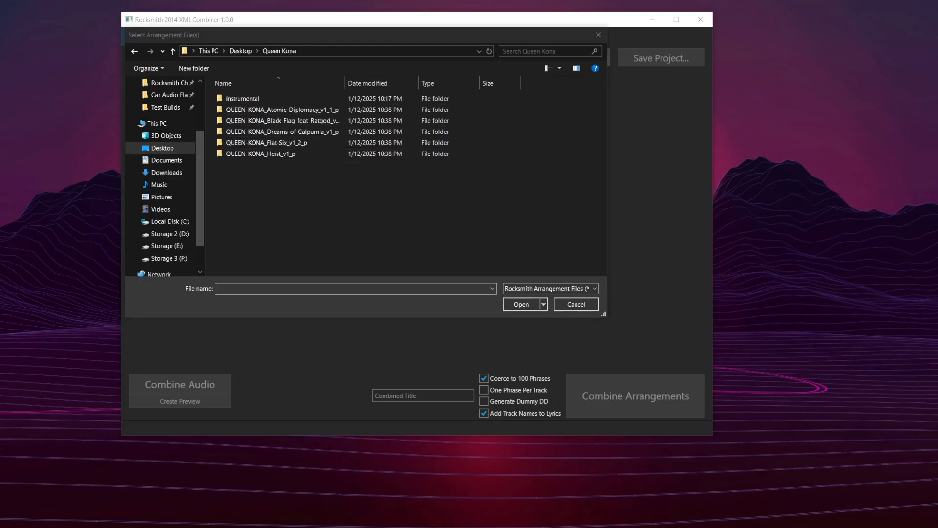
drag(937, 30, 460, 52)
drag(405, 291, 321, 279)
drag(526, 48, 937, 49)
click(308, 143)
double_click(307, 120)
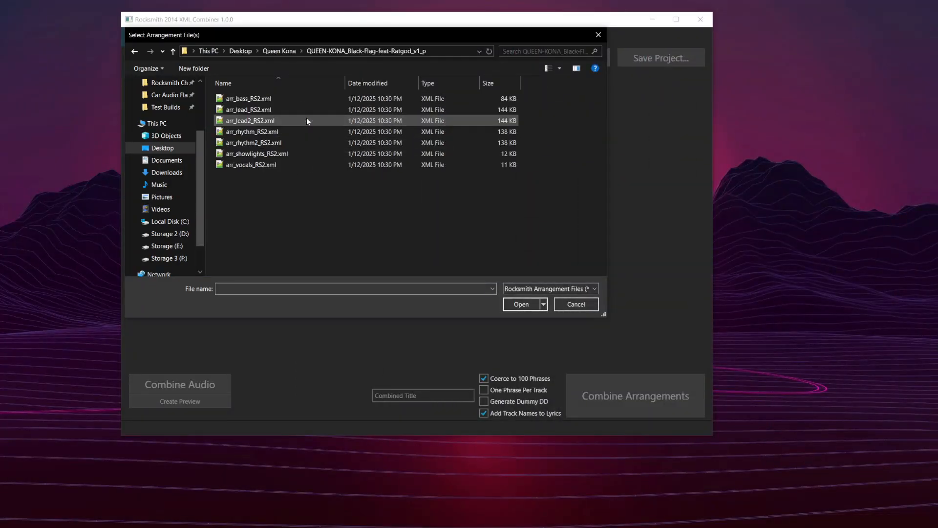
- Load all seven Black Flag arrangement XML files, including vocals and showlights, as the first track
click(937, 193)
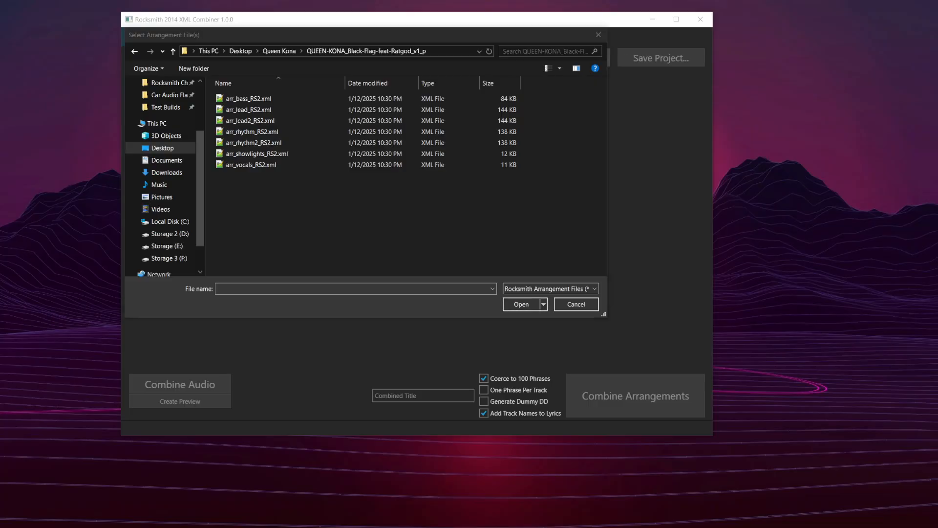
drag(276, 204, 252, 95)
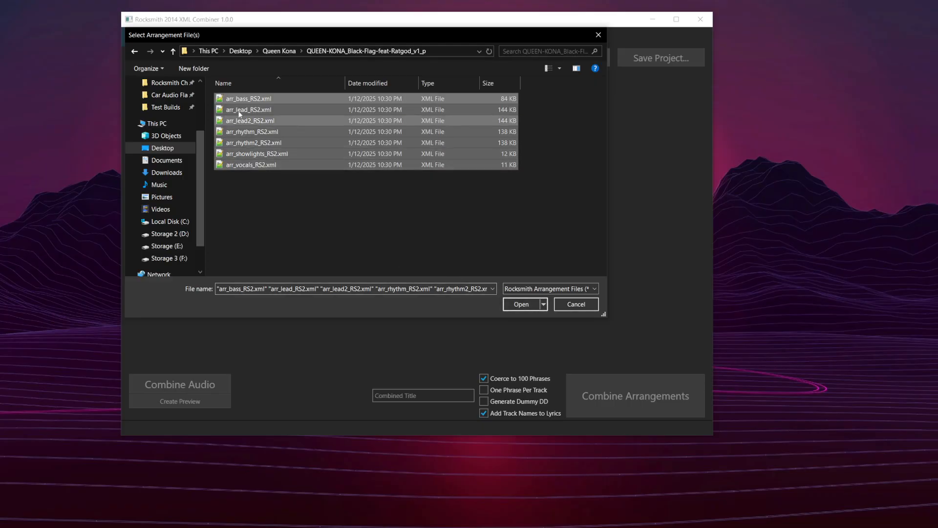
click(521, 304)
mouse_move(409, 367)
mouse_down()
mouse_move(481, 367)
mouse_move(400, 366)
mouse_up()
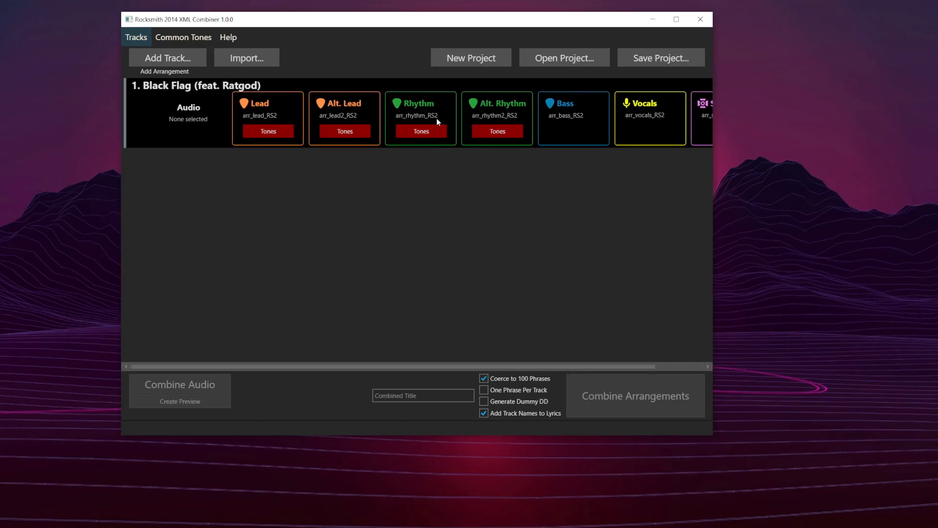
- Remove the Alt. Rhythm and Alt. Lead arrangements from the Black Flag track
right_click(419, 104)
click(565, 228)
right_click(492, 106)
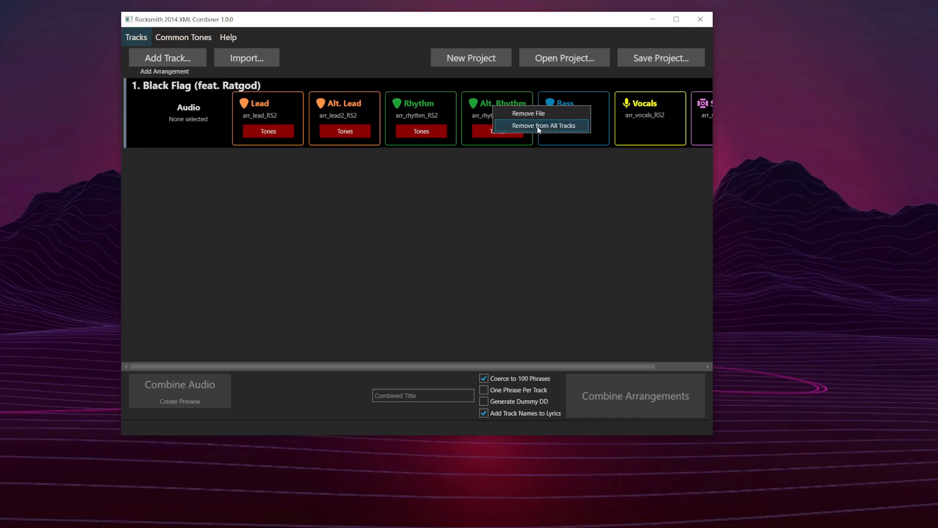
click(494, 109)
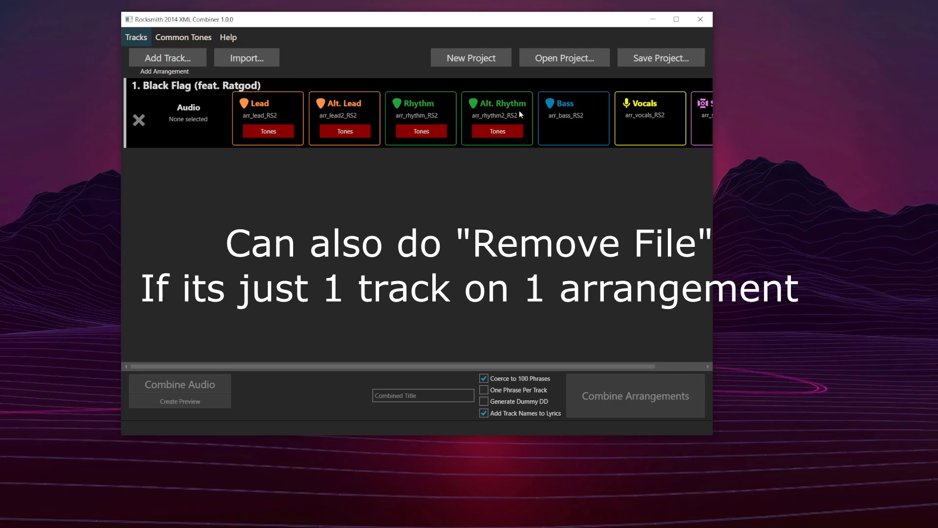
right_click(495, 107)
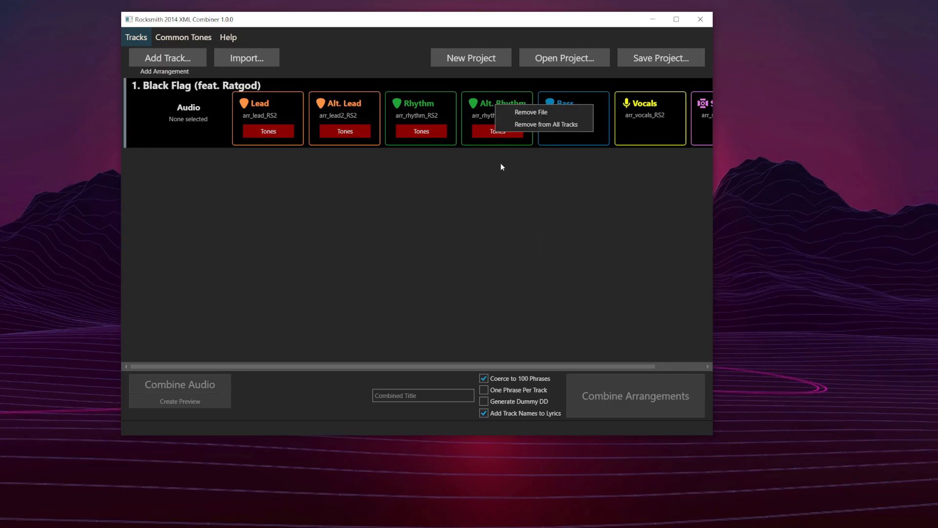
click(530, 126)
right_click(508, 110)
click(520, 123)
right_click(341, 105)
click(352, 115)
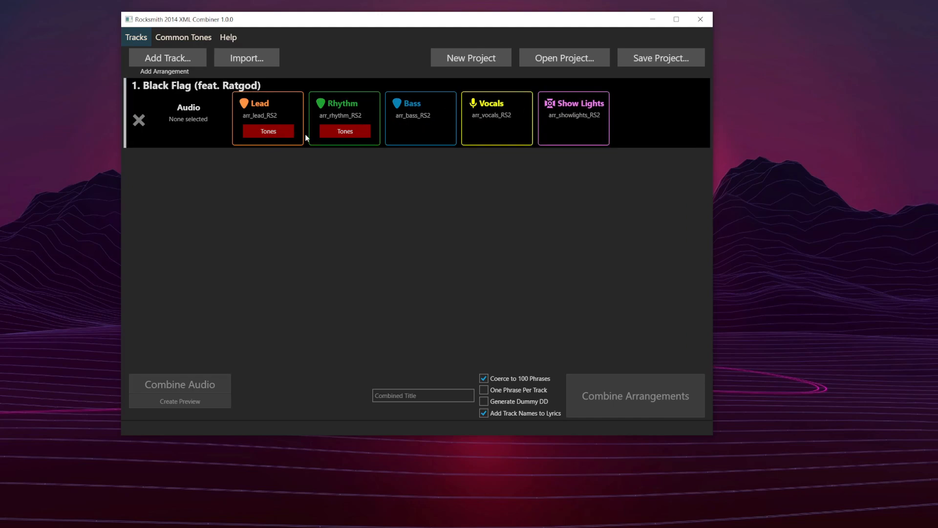
click(175, 59)
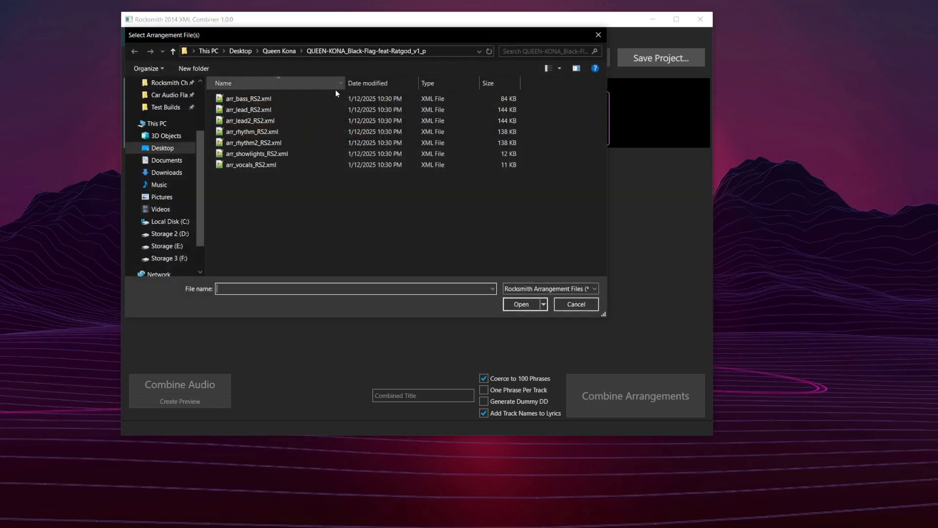
click(279, 51)
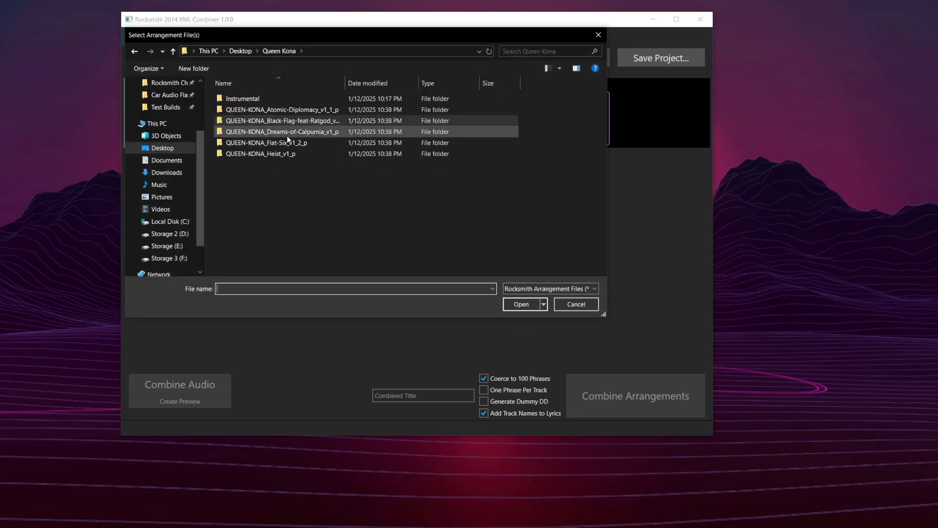
click(574, 302)
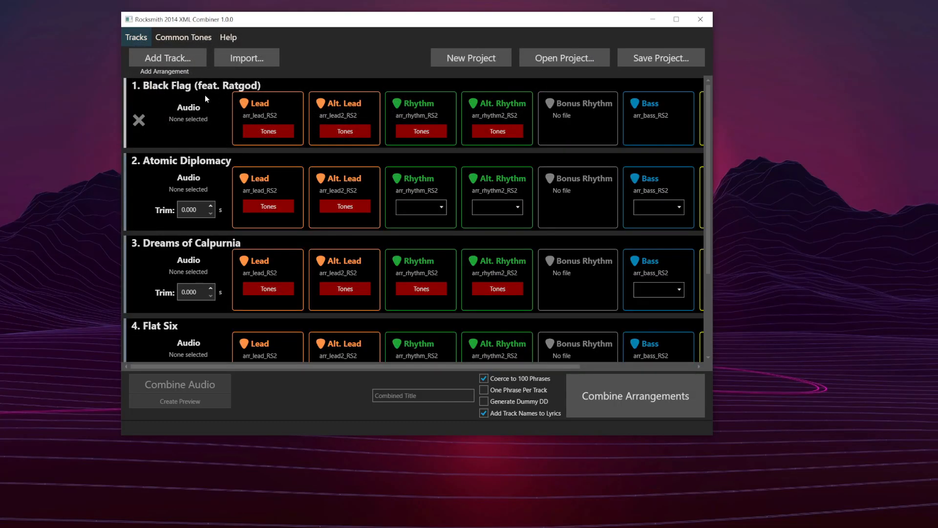
- Check the order of the five loaded tracks and save the project as combo.rscproj in the Queen Kona folder
scroll(303, 131, down, 5)
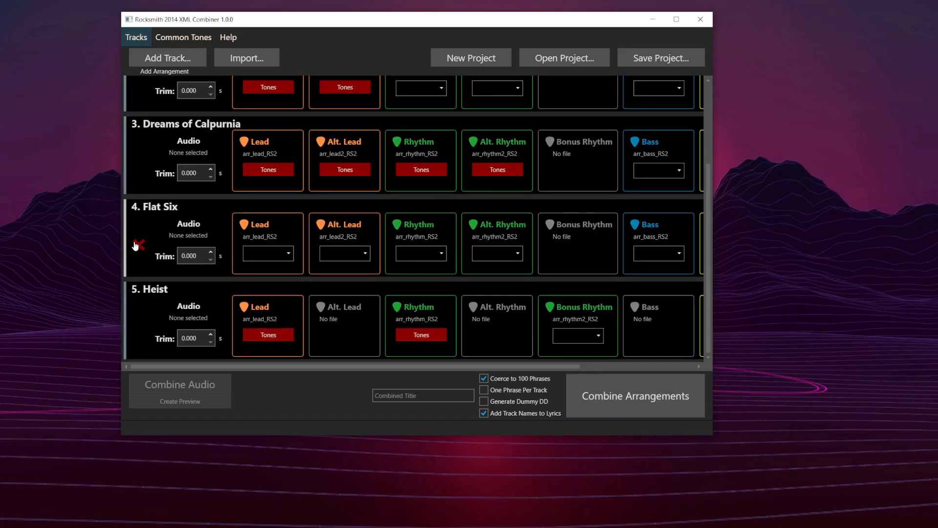
scroll(188, 216, up, 2)
scroll(188, 216, up, 2)
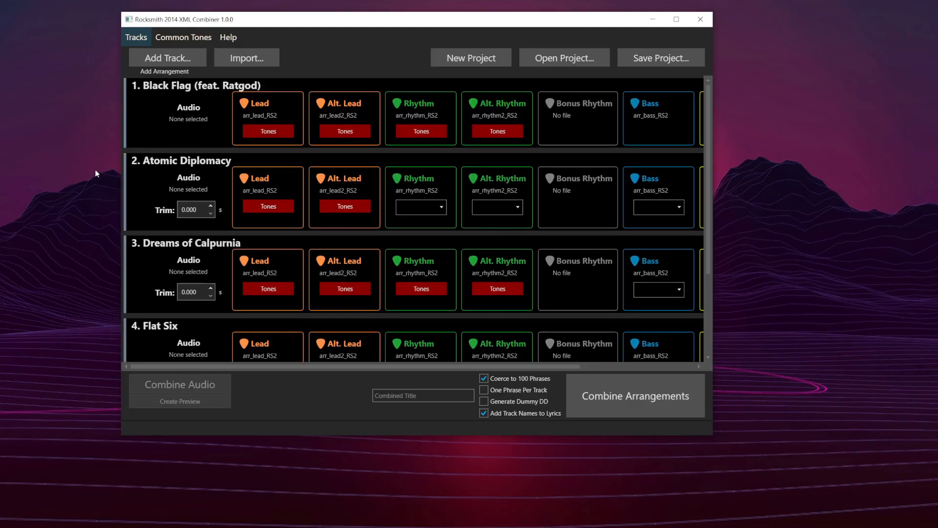
scroll(166, 180, down, 5)
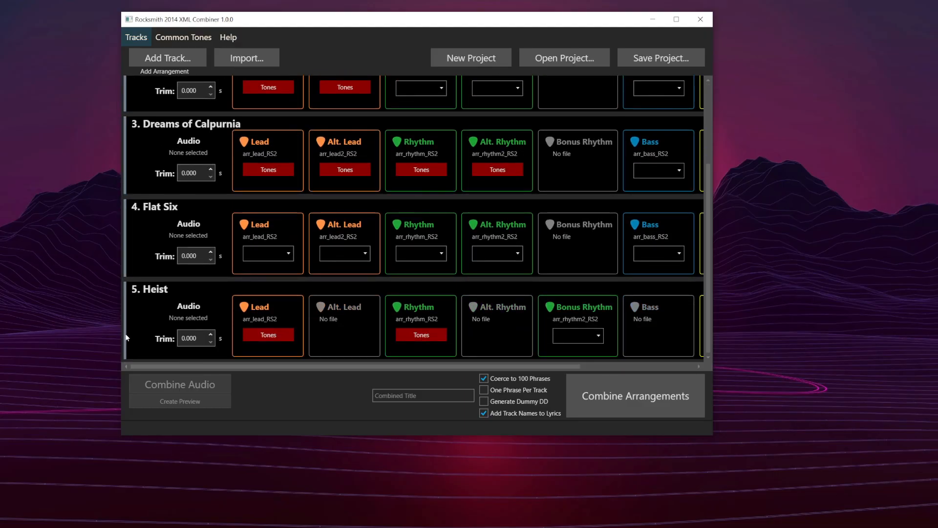
scroll(138, 224, up, 3)
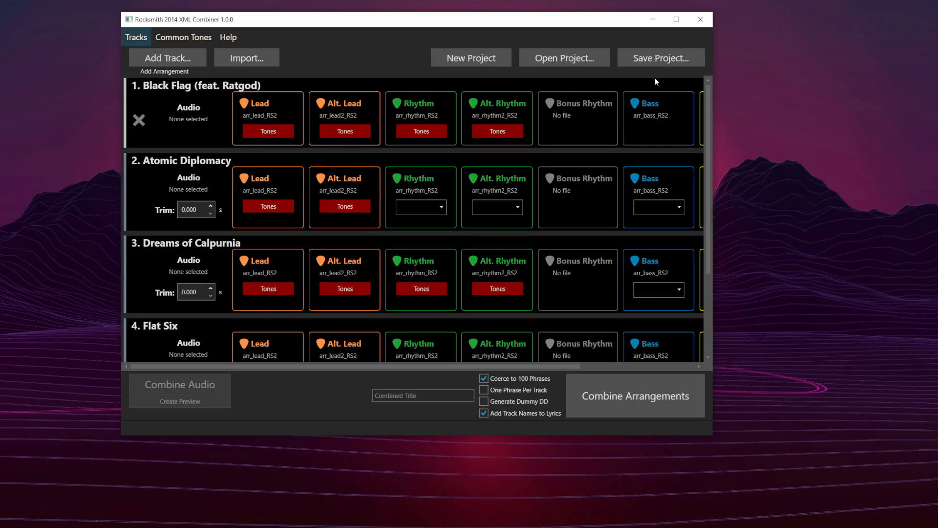
click(660, 58)
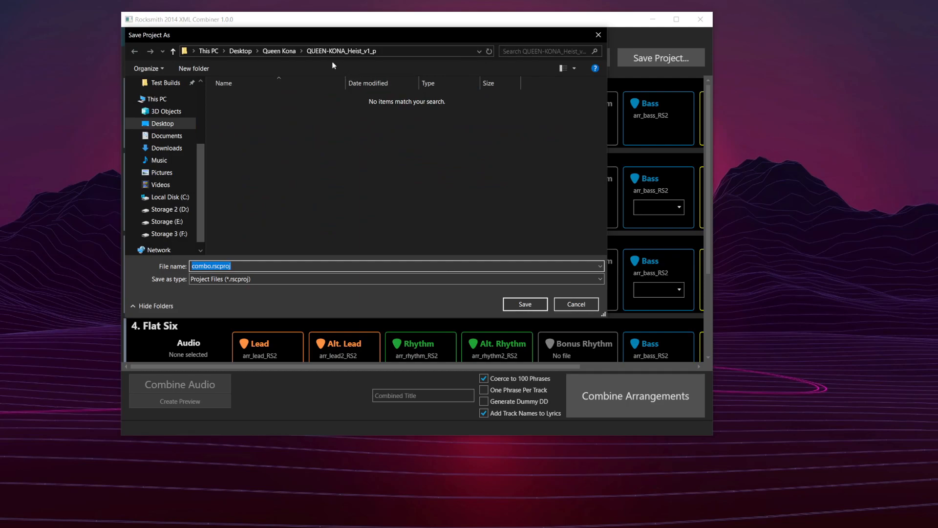
click(284, 52)
click(514, 308)
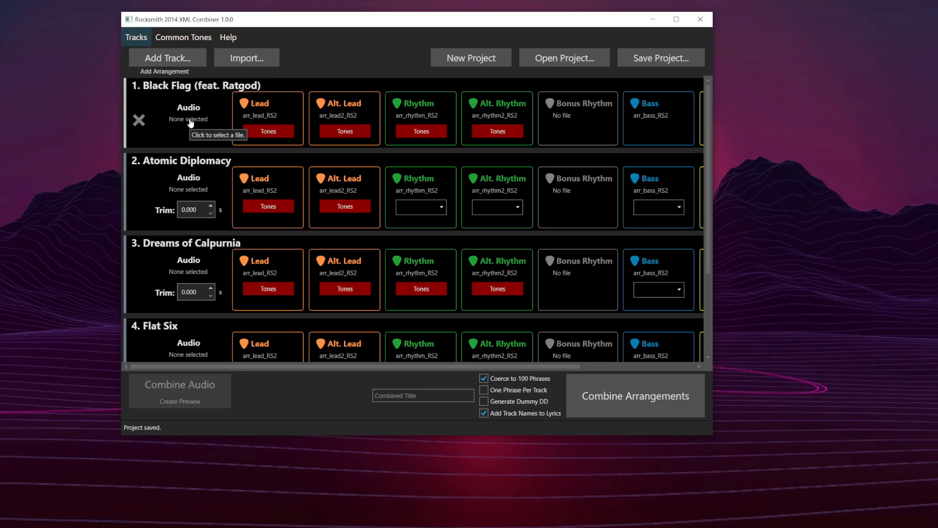
- Assign gaqueenblackflag.ogg from the Black Flag project folder as the audio file of track 1
click(190, 122)
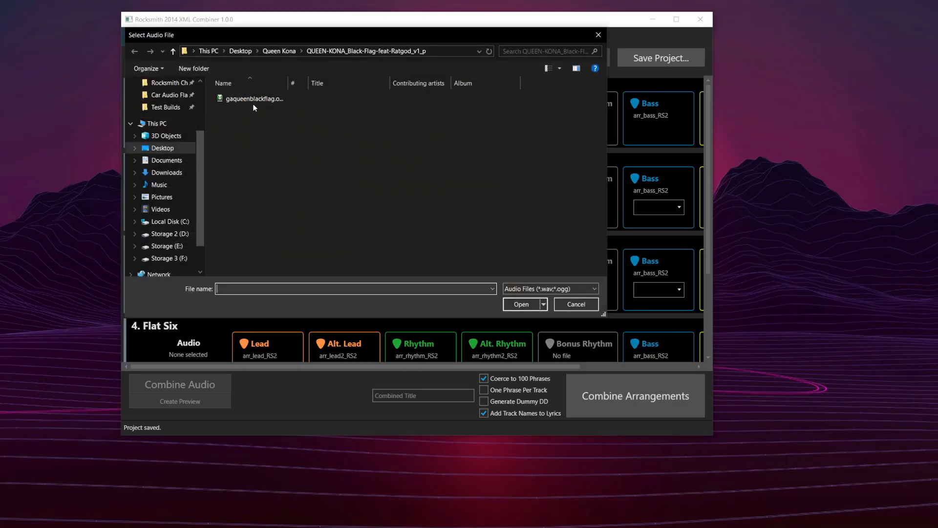
click(438, 50)
drag(442, 52, 433, 80)
click(411, 128)
double_click(349, 100)
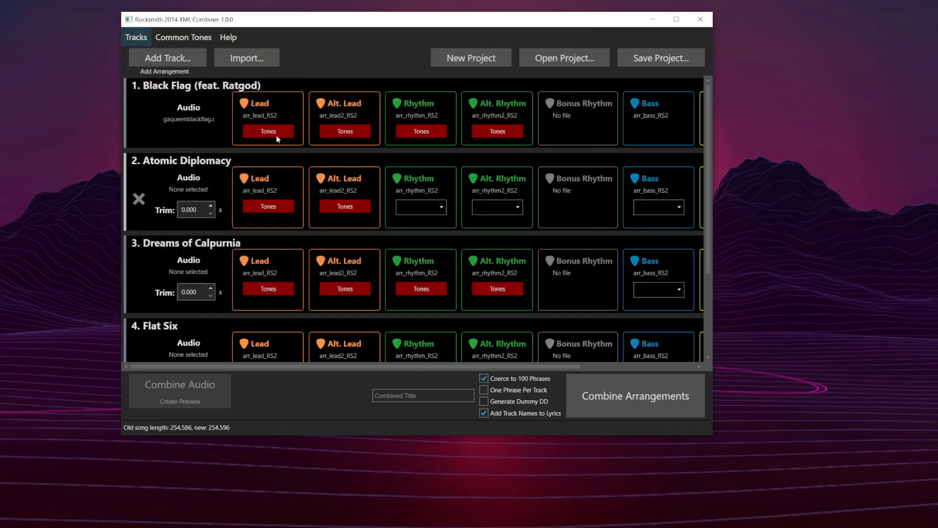
- Assign the .ogg files from the Atomic Diplomacy and Dreams of Calpurnia project folders as the audio of tracks 2 and 3
click(205, 170)
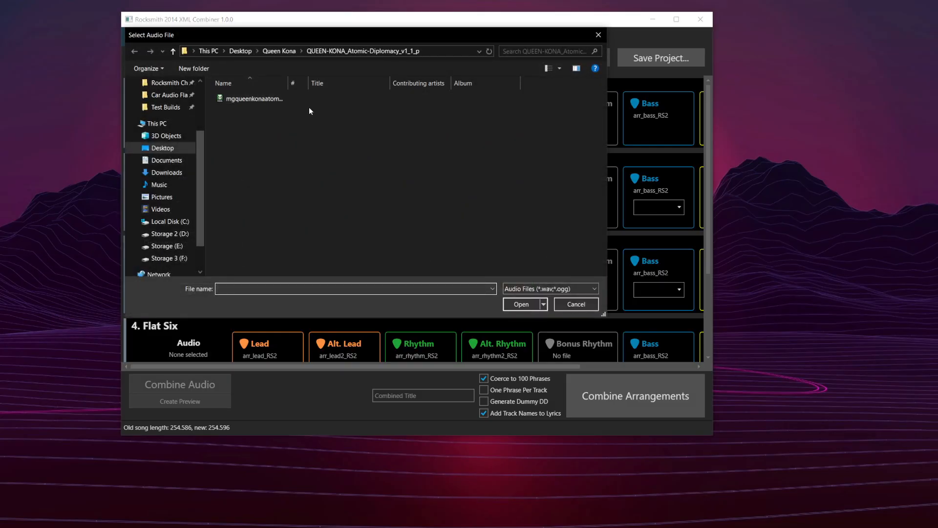
double_click(293, 99)
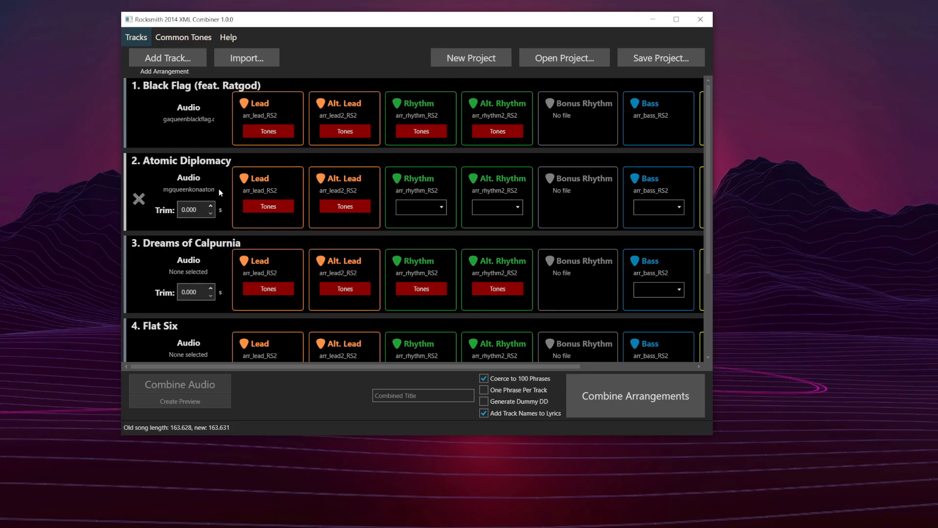
scroll(201, 204, down, 3)
click(201, 204)
double_click(292, 99)
scroll(191, 203, down, 1)
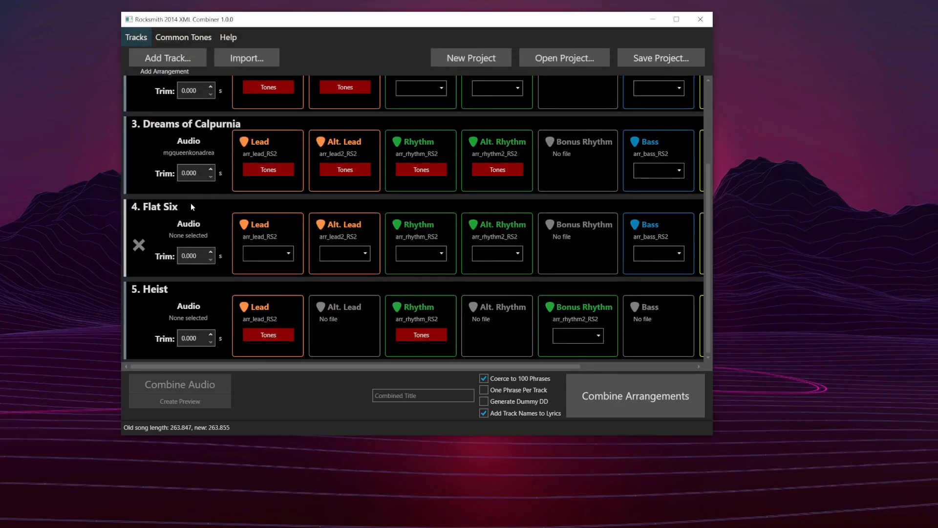
- Assign the .ogg files from the Flat Six and Heist project folders as the audio of tracks 4 and 5
click(189, 237)
double_click(256, 99)
click(195, 318)
double_click(231, 100)
scroll(218, 219, up, 3)
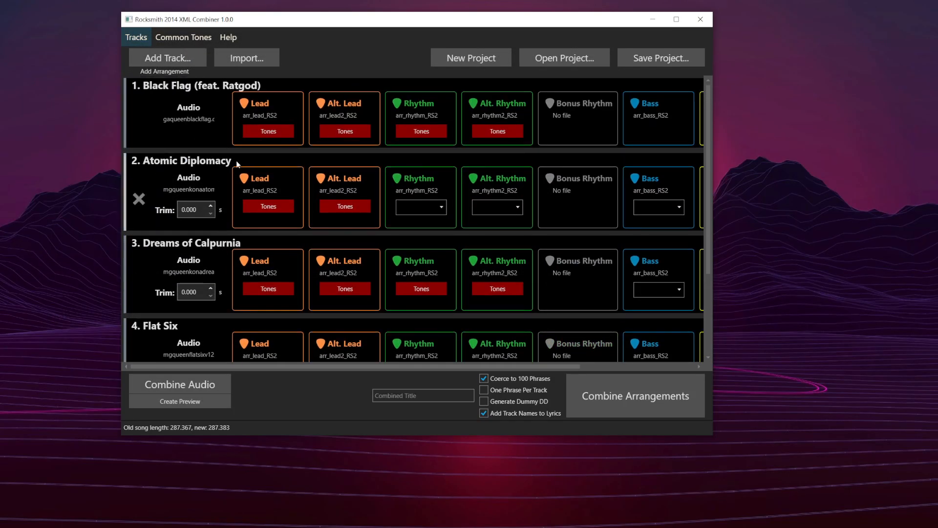
- Examine the trim settings of tracks 2 to 5
scroll(204, 172, down, 1)
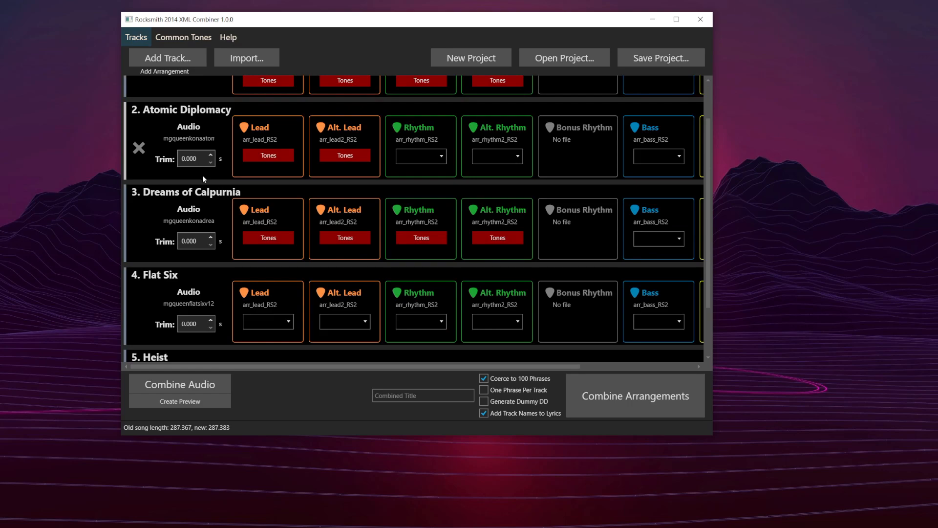
scroll(198, 240, down, 1)
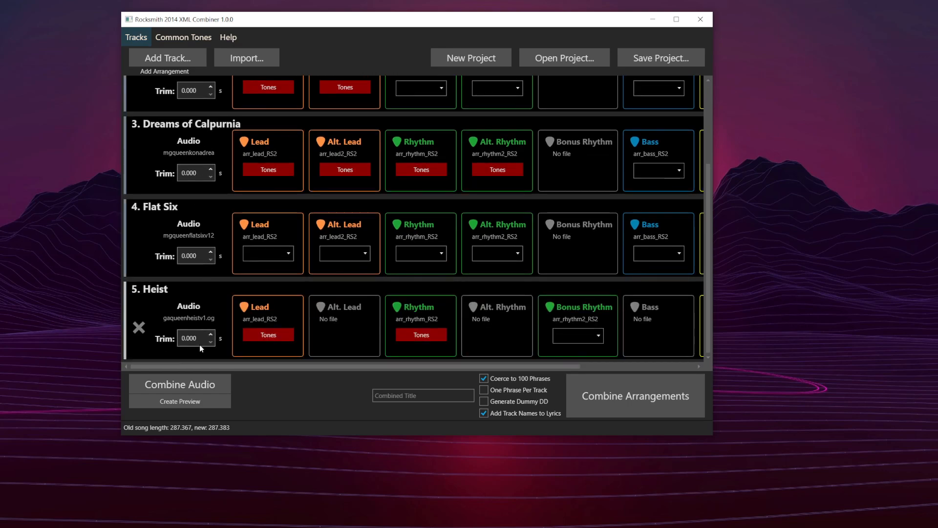
drag(198, 338, 181, 339)
double_click(197, 255)
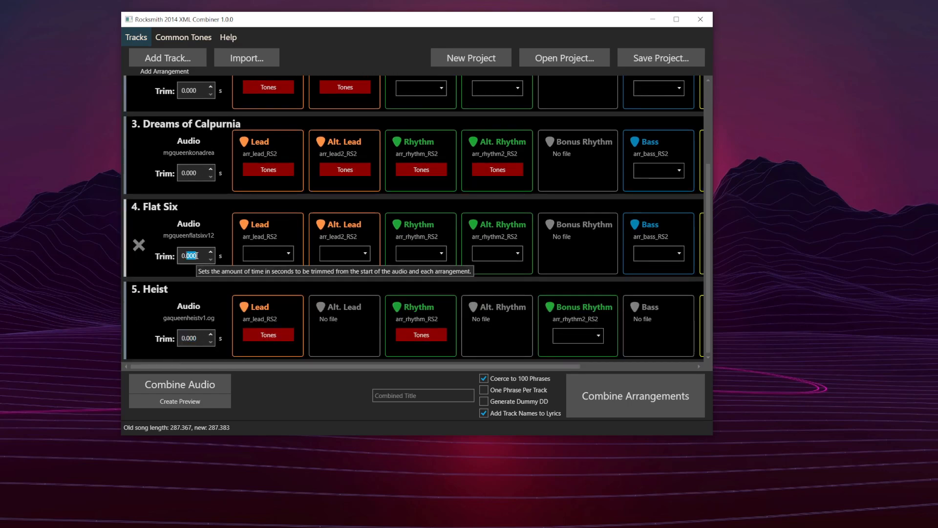
scroll(197, 255, up, 4)
scroll(196, 254, down, 1)
click(197, 175)
drag(708, 169, 709, 88)
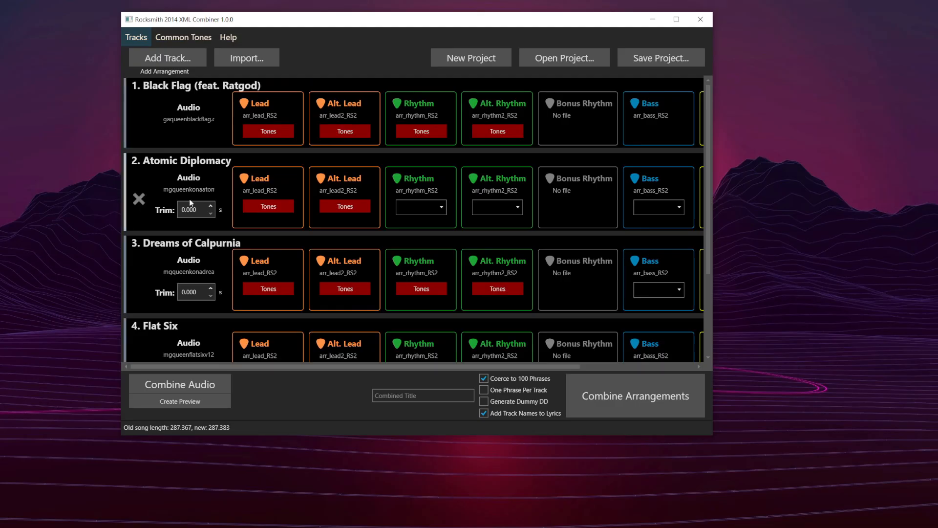
drag(197, 207, 119, 206)
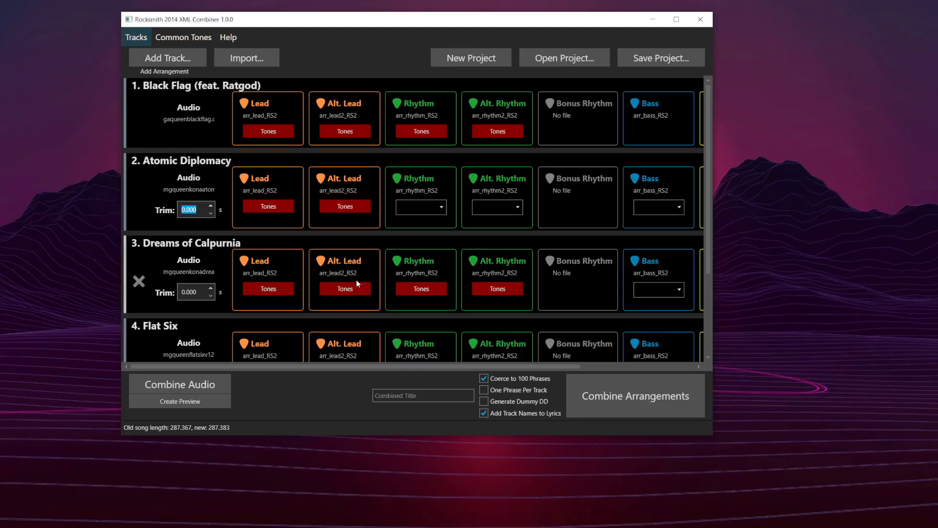
click(197, 210)
drag(186, 210, 179, 211)
double_click(184, 211)
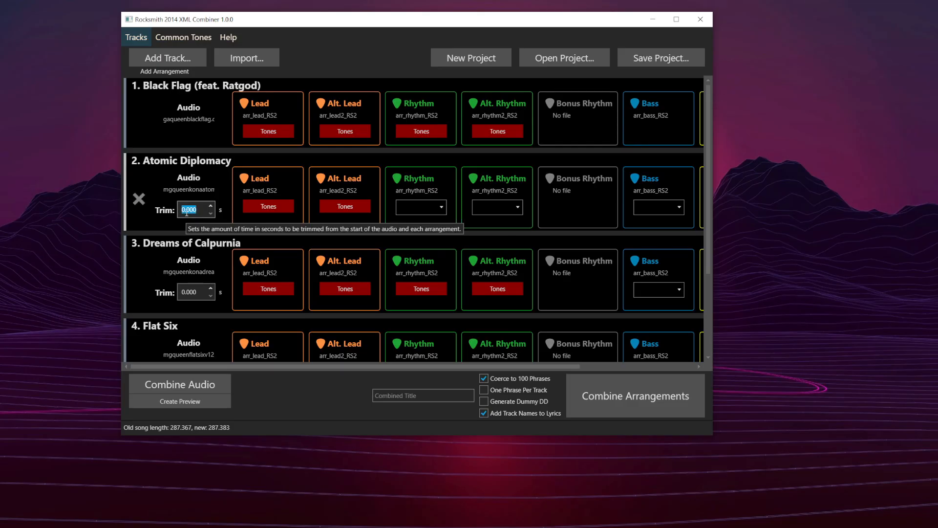
click(186, 212)
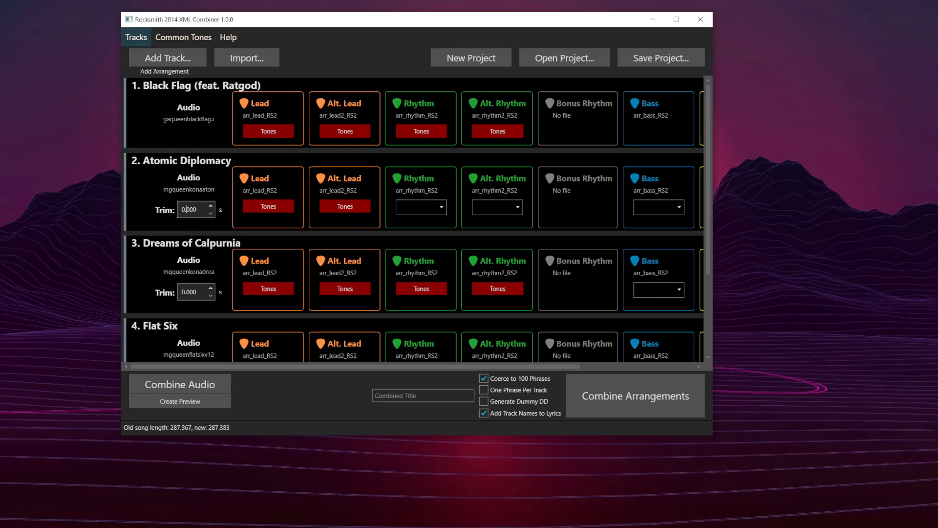
- Play the Atomic Diplomacy .ogg file from its project folder to hear how long the silence at its start lasts, then close the player
mouse_move(42, 503)
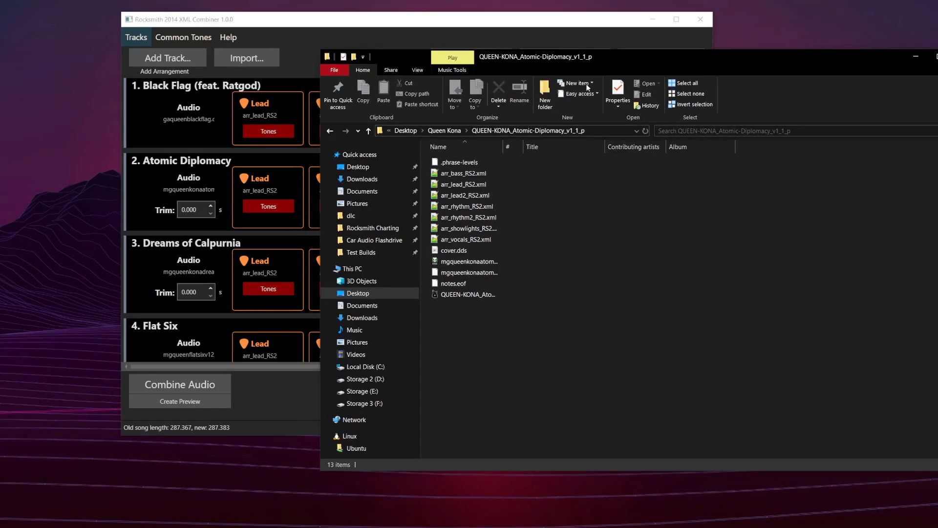
click(489, 261)
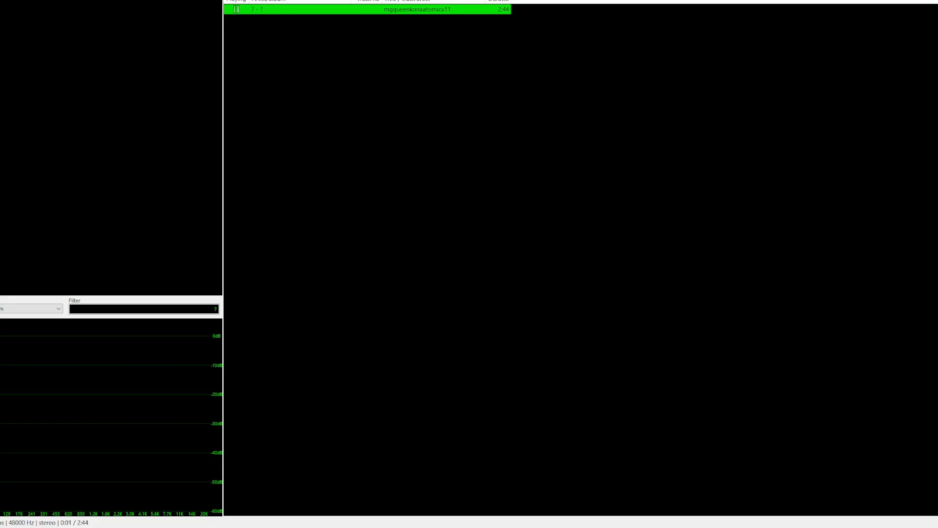
click(39, 507)
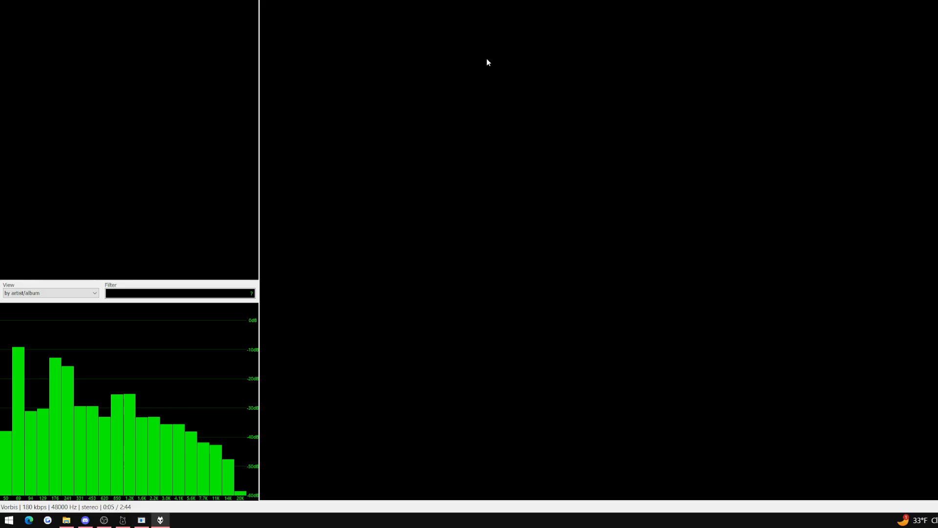
key(alt+F4)
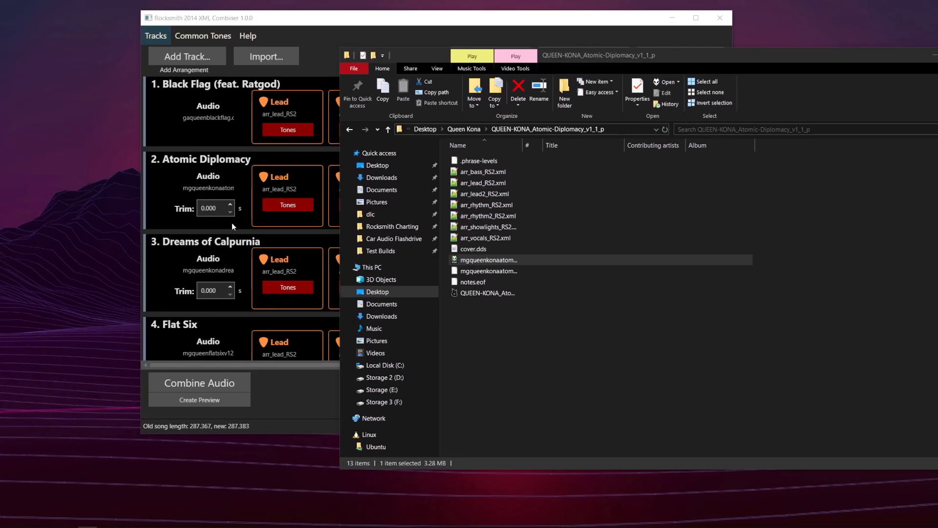
- Set the trim of the Atomic Diplomacy track to 5 seconds
drag(207, 208, 165, 219)
text(5)
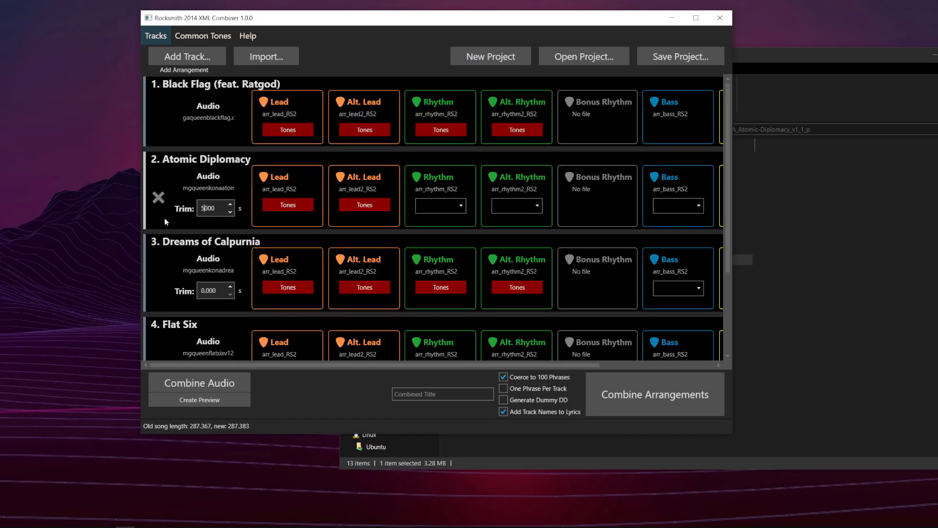
click(224, 267)
drag(223, 207, 200, 207)
text(5)
click(219, 292)
click(858, 265)
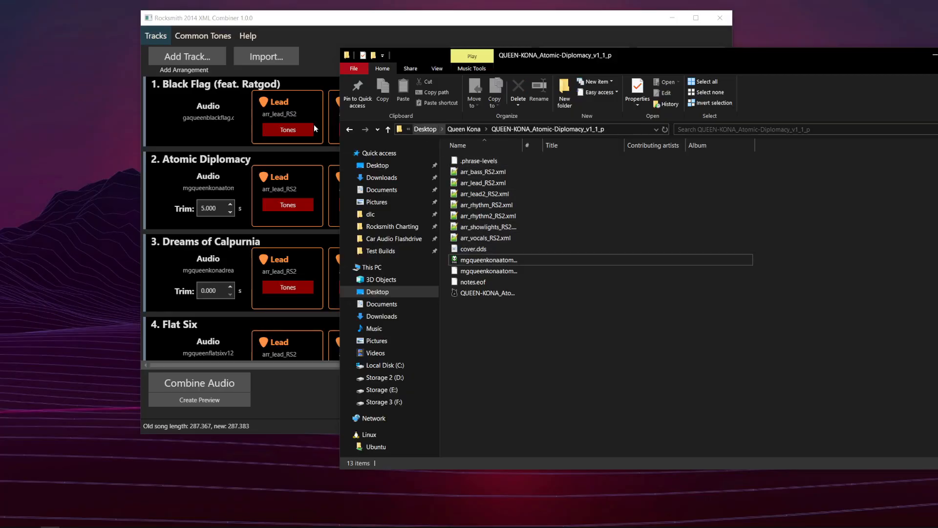
click(179, 215)
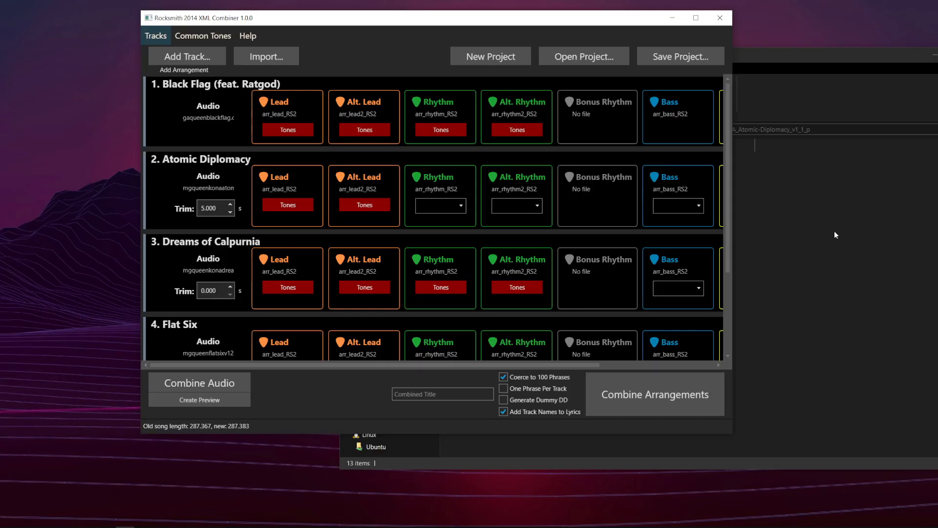
drag(219, 208, 159, 204)
click(221, 210)
click(209, 290)
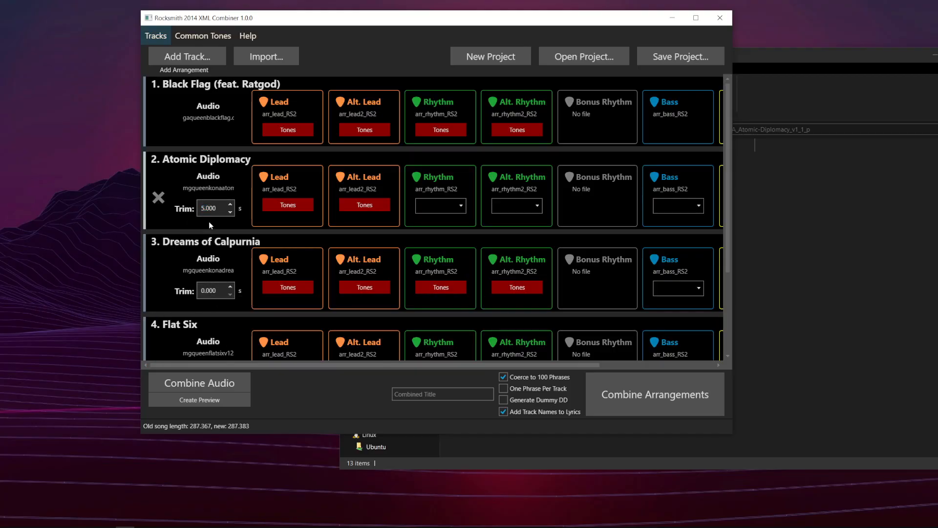
- Set the trim of the Atomic Diplomacy and Dreams of Calpurnia tracks to 2 seconds each
double_click(222, 204)
drag(205, 208, 148, 219)
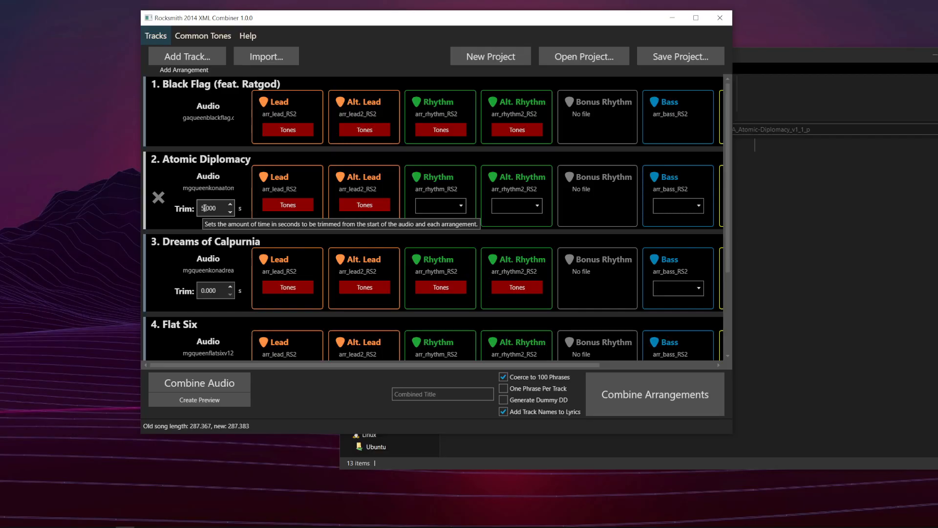
drag(205, 290, 202, 290)
text(2)
- Set the trim of the Flat Six and Heist tracks to 2 seconds each
scroll(318, 305, down, 2)
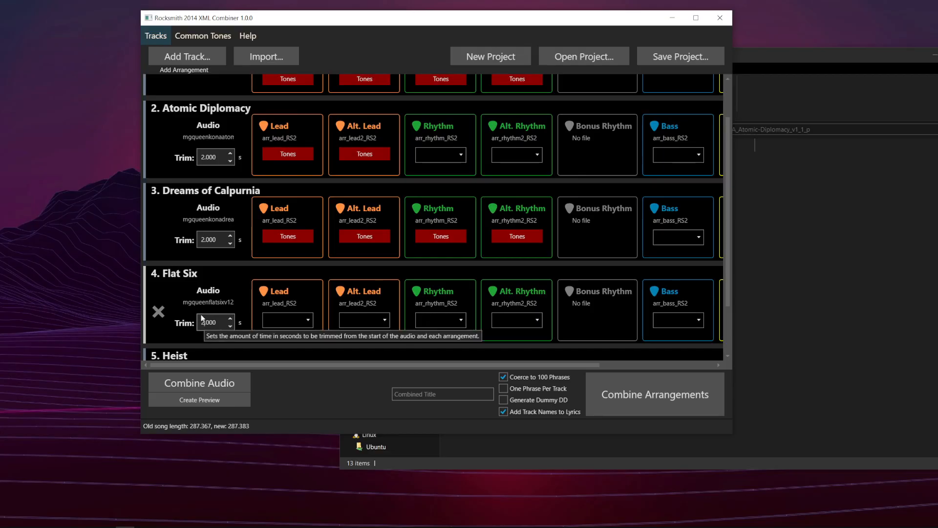
drag(205, 322, 202, 336)
text(2)
scroll(208, 342, down, 3)
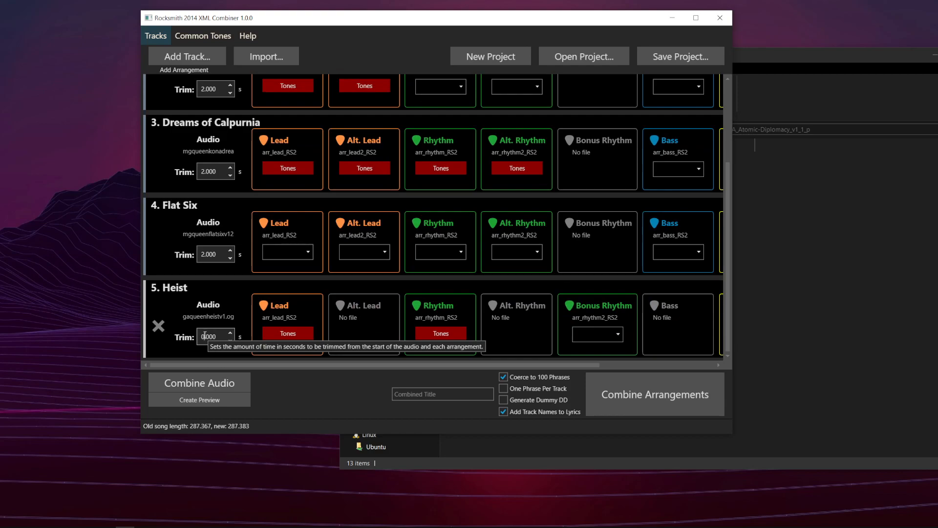
text(2)
- Save the project over the existing combo.rscproj in the Queen Kona folder
click(654, 58)
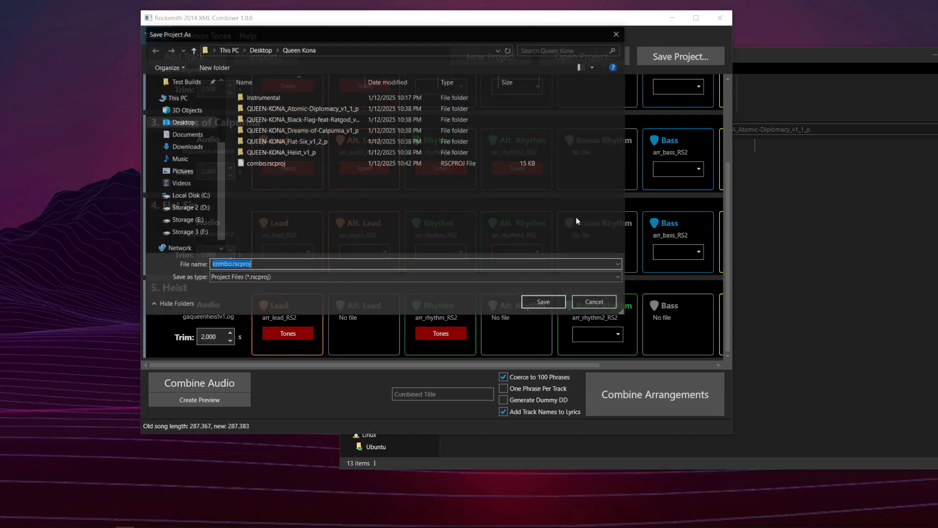
click(559, 303)
click(528, 246)
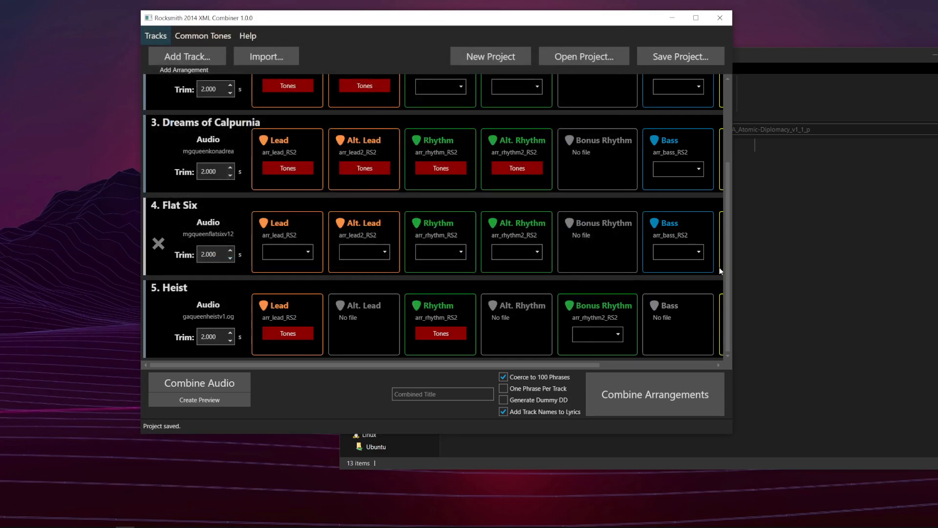
- Review the tone settings of the Black Flag Lead arrangement
drag(725, 260, 710, 134)
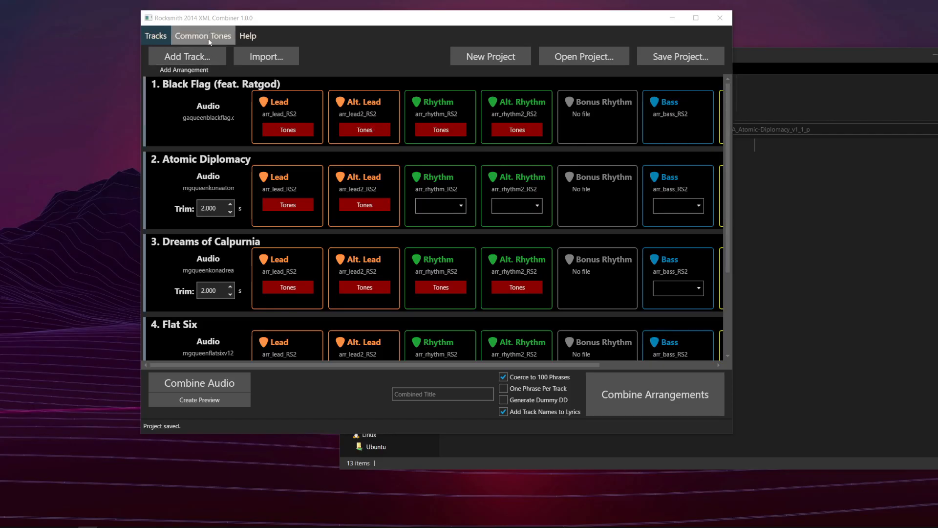
click(283, 130)
click(441, 284)
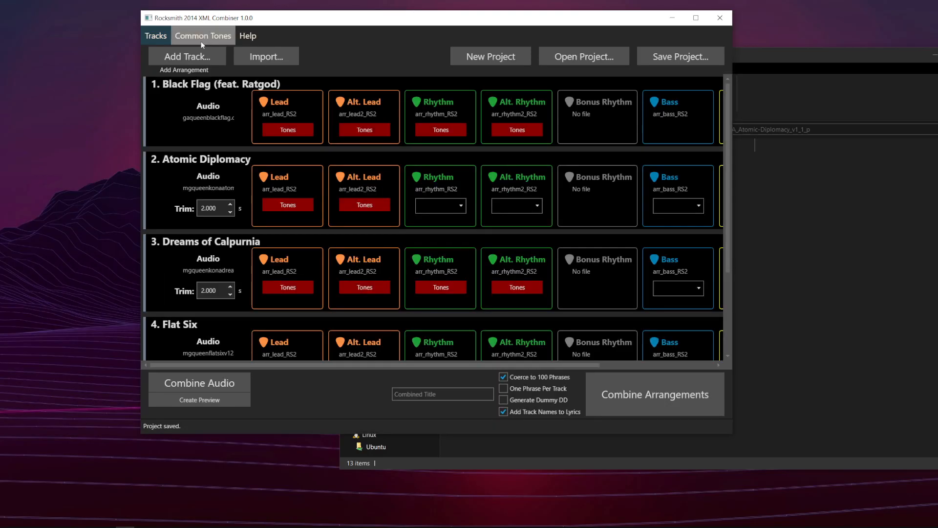
- Set the base common tone of the Alt. Lead arrangement to dist
click(201, 39)
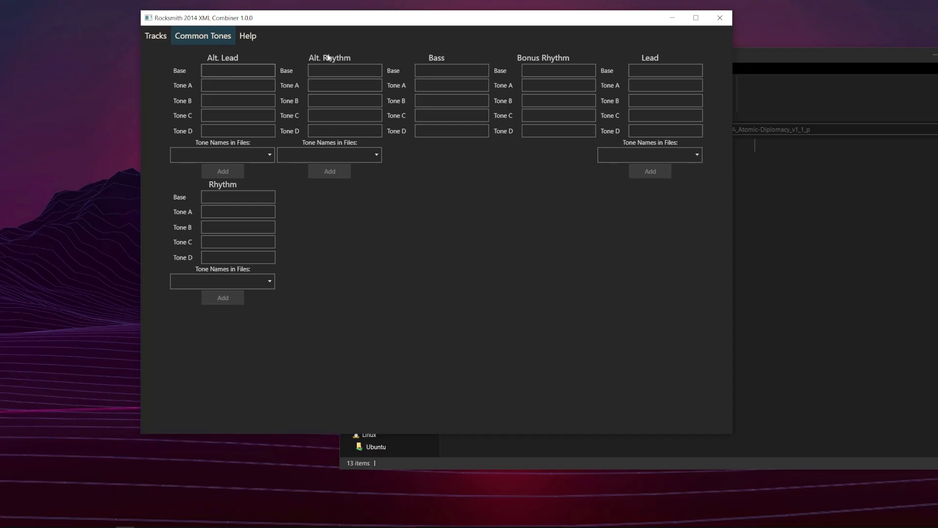
click(467, 71)
click(346, 70)
click(257, 73)
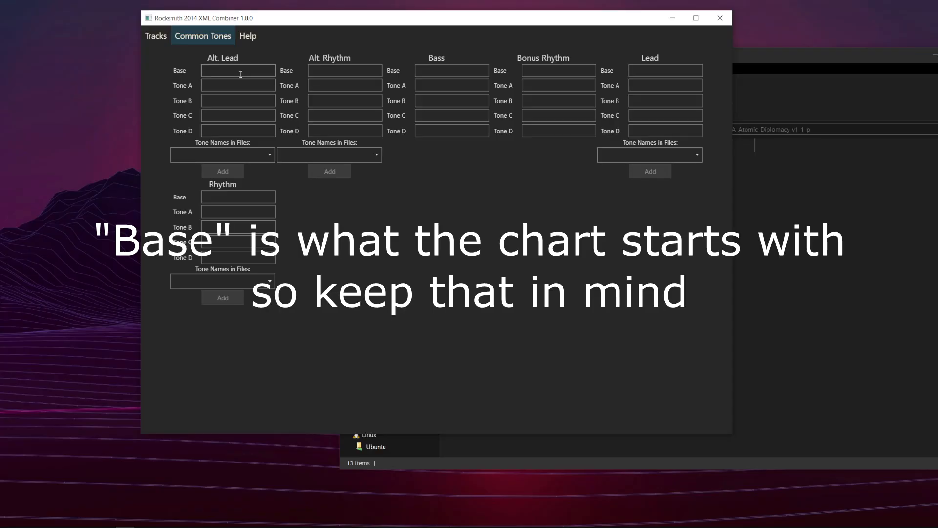
click(228, 86)
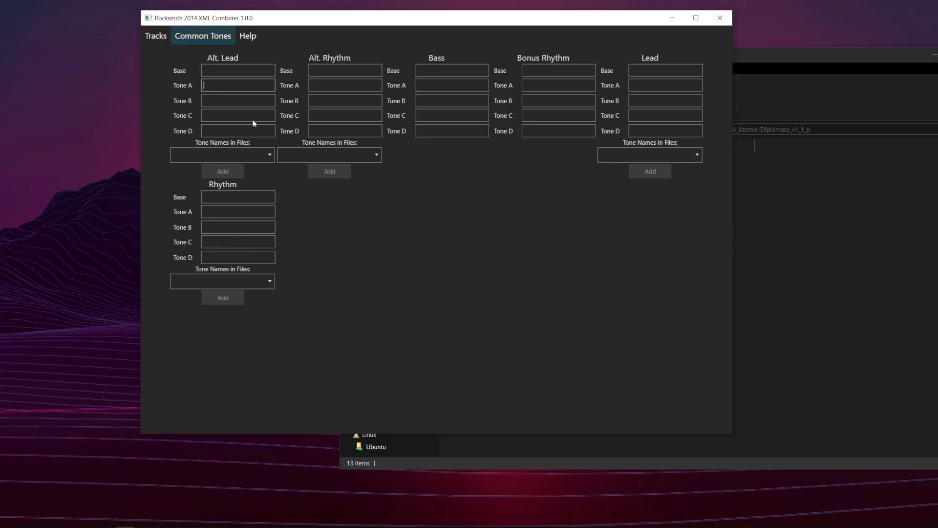
click(228, 71)
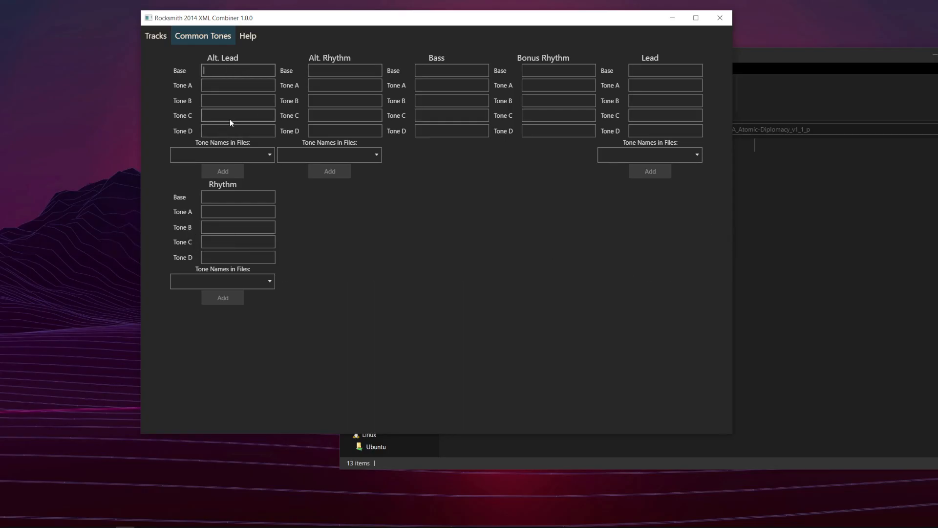
text(dist)
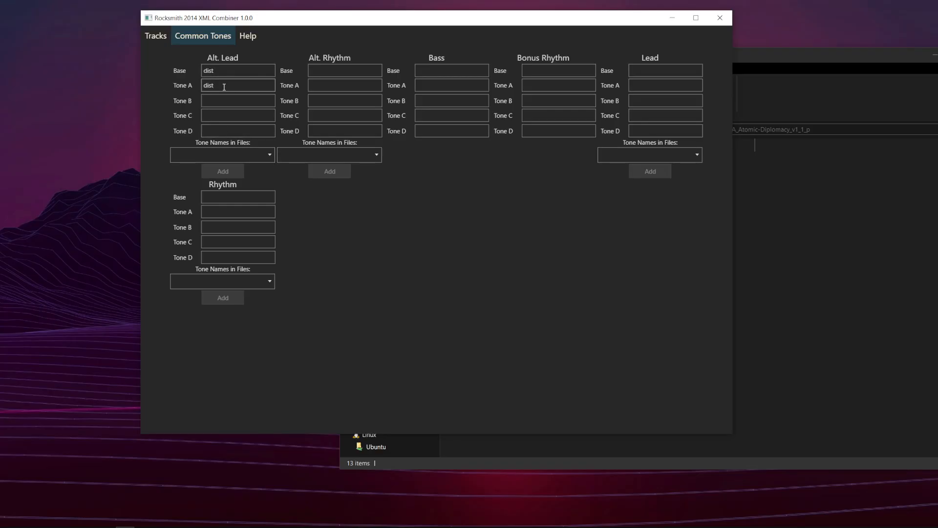
- Examine the tone names found in the files for the Alt. Lead, Alt. Rhythm, Lead and Rhythm arrangements
drag(222, 85, 198, 86)
click(230, 100)
click(228, 154)
click(313, 143)
click(317, 152)
click(302, 150)
click(623, 154)
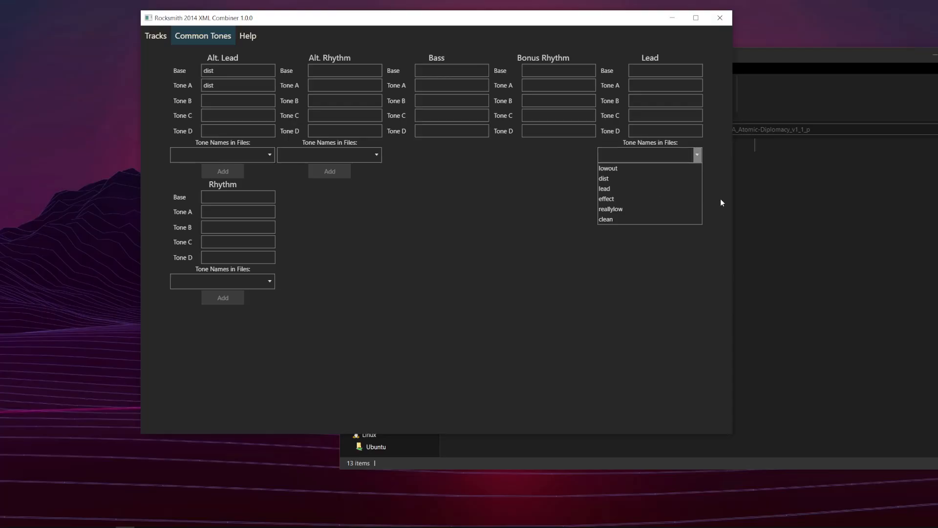
click(567, 231)
click(242, 282)
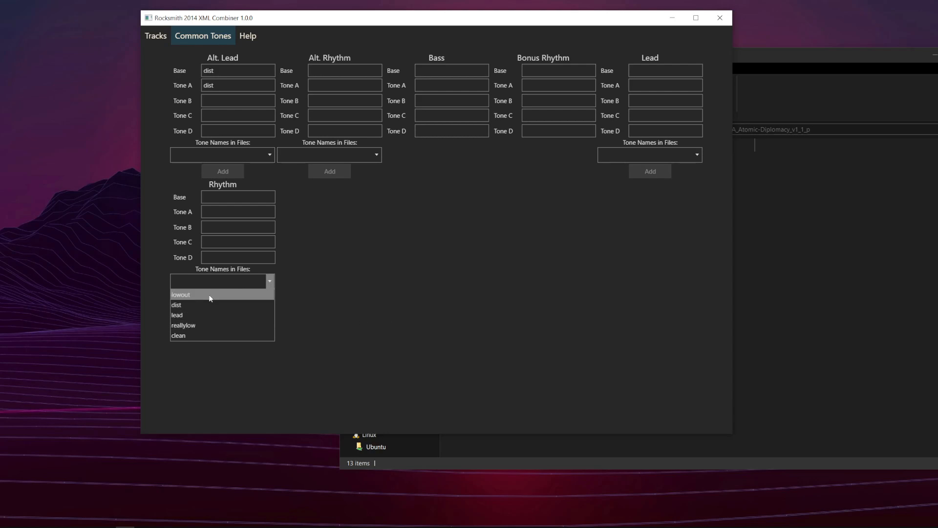
click(453, 290)
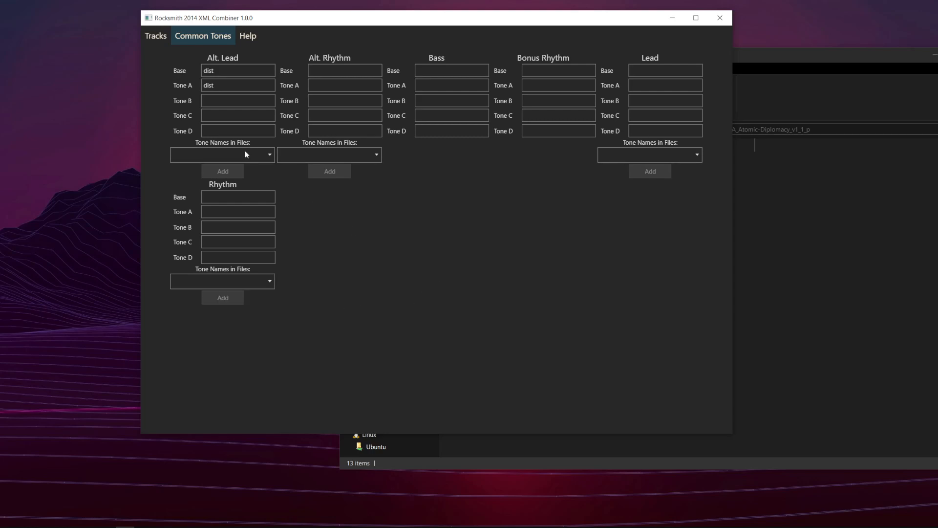
- Add dist from the tone names in the files as Tone B of the Alt. Lead common tones
double_click(208, 85)
click(208, 152)
click(200, 175)
click(223, 171)
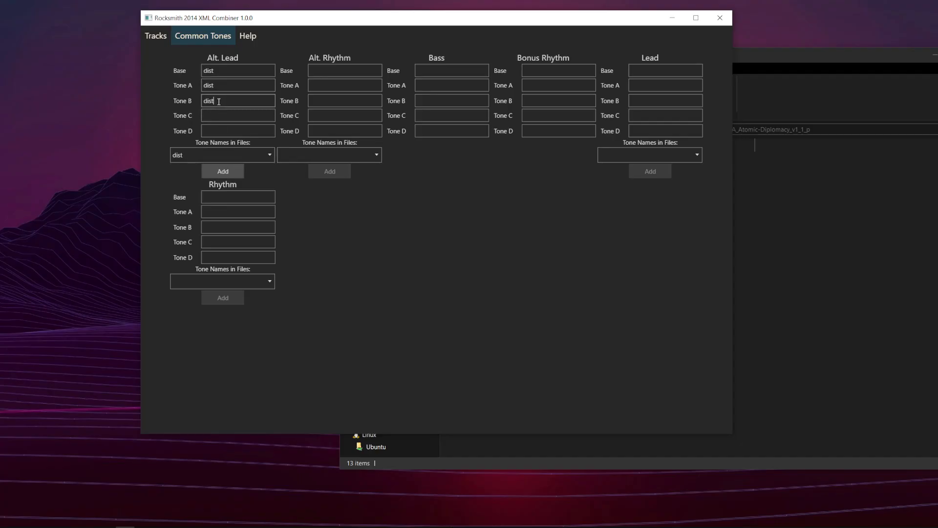
- Set the Alt. Lead common tones to lead for Tone B, lowout for Tone C and effect for Tone D
click(207, 155)
click(203, 188)
click(222, 171)
click(213, 150)
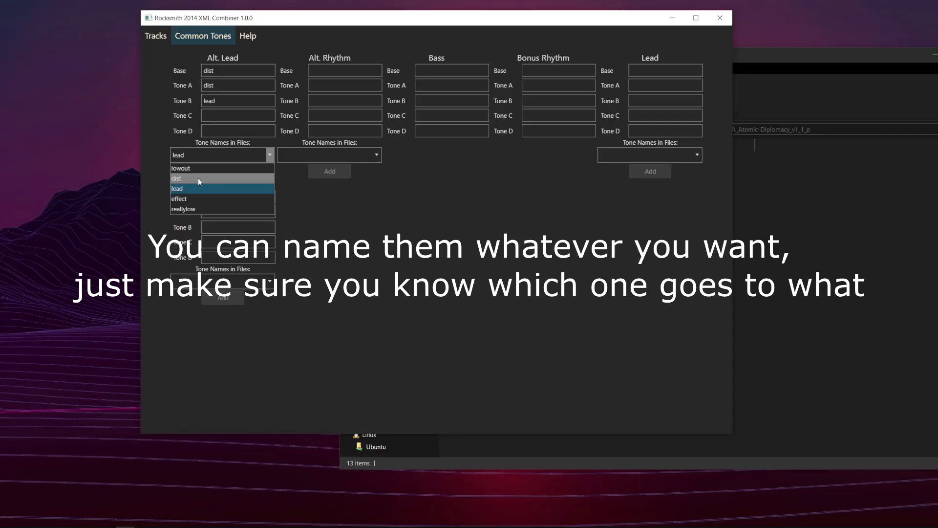
click(197, 168)
click(223, 171)
click(206, 155)
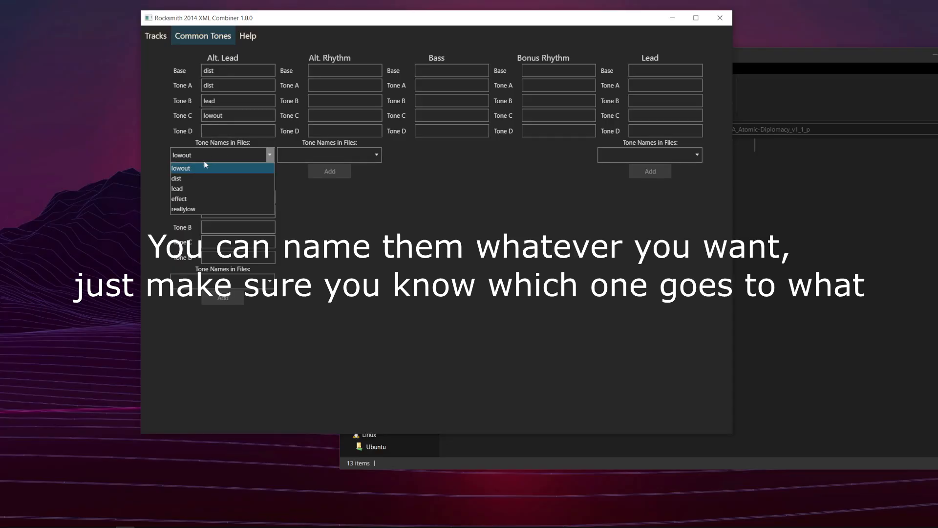
click(180, 199)
click(213, 172)
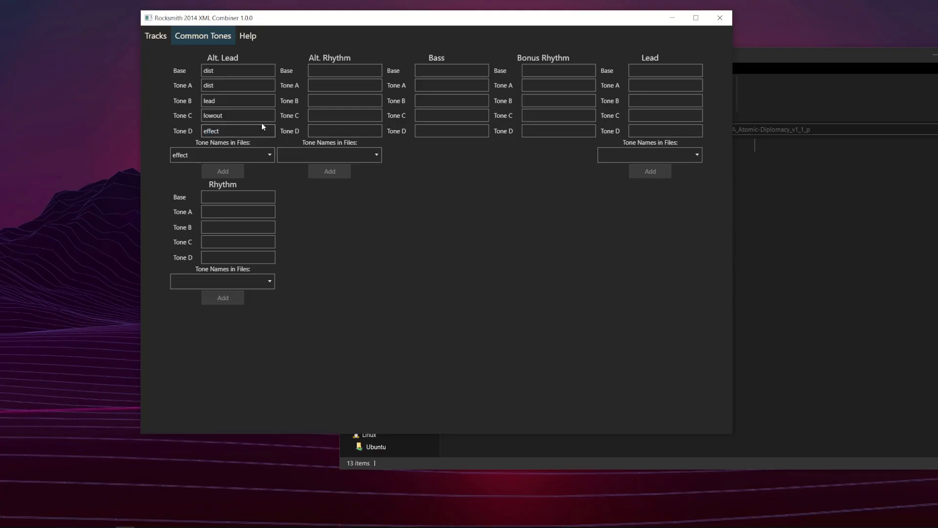
- Set the Alt. Rhythm common tones to dist for Base and Tone A, and lowout for Tone B
click(374, 71)
click(331, 132)
click(327, 152)
click(335, 72)
click(327, 88)
click(342, 155)
click(321, 171)
click(324, 171)
click(327, 101)
click(327, 155)
click(324, 166)
click(324, 173)
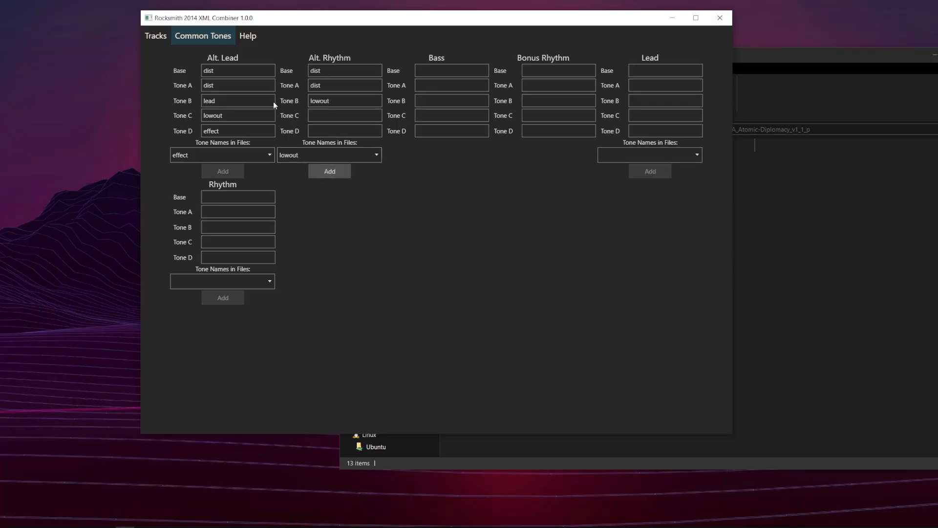
- Change the base common tone of both the Alt. Lead and Alt. Rhythm arrangements to lowout
click(155, 36)
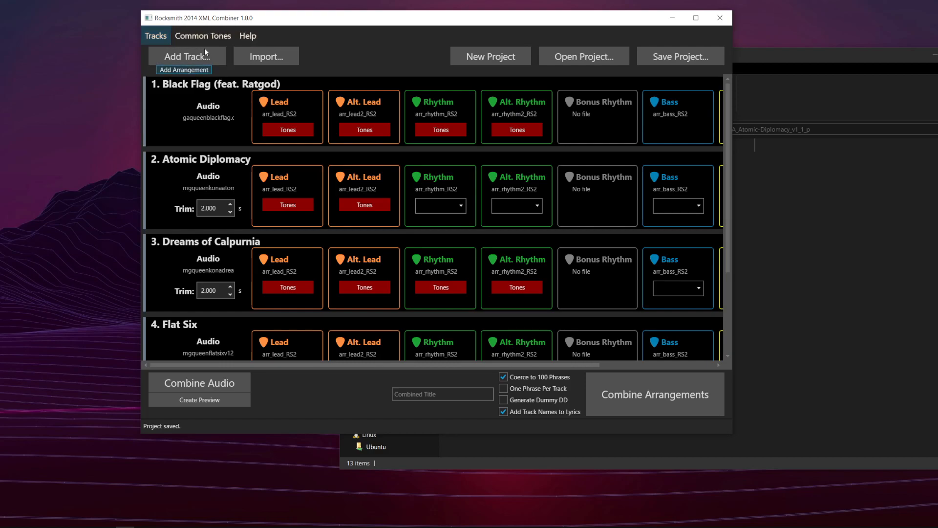
click(203, 36)
text(lowout)
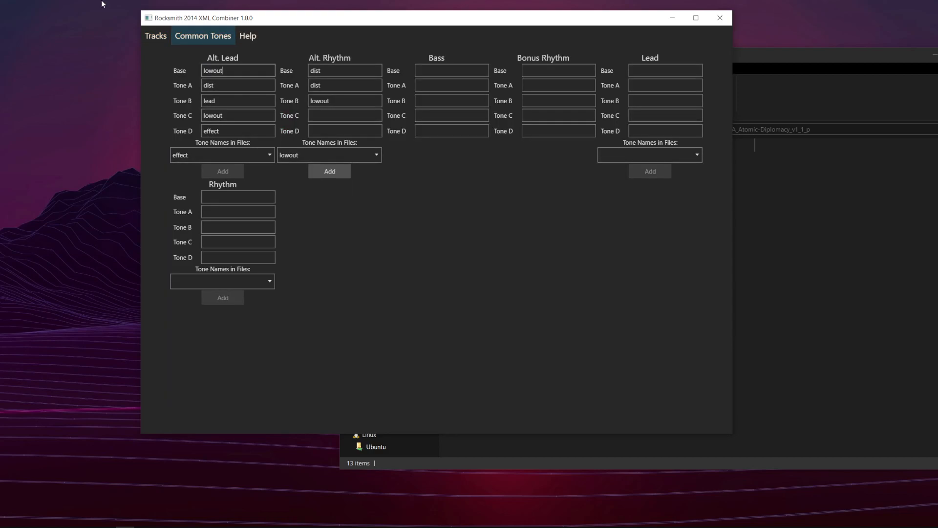
double_click(339, 72)
text(lowout)
click(351, 157)
click(351, 160)
- Fill the Lead and Rhythm common tones from Base to Tone D with lowout, dist, lead, lowout and clean
click(658, 156)
click(653, 166)
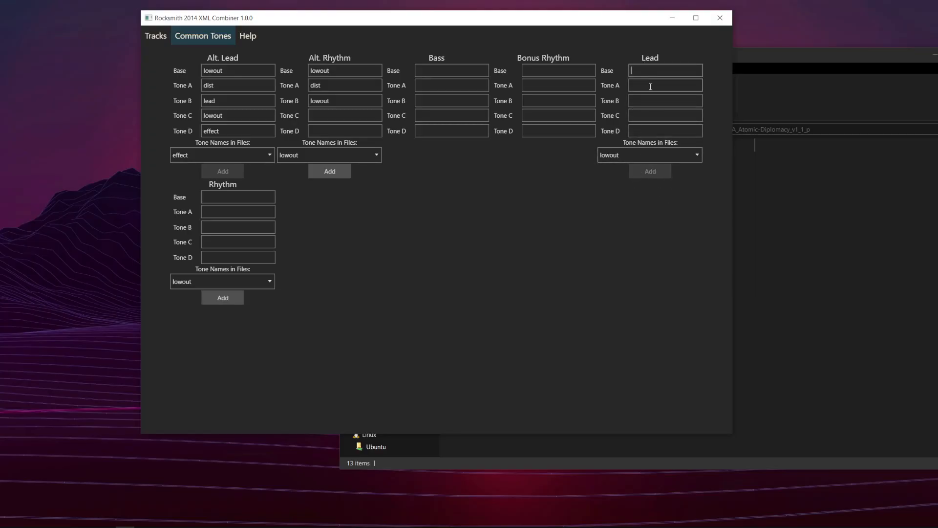
click(645, 72)
text(lowout)
text(clean)
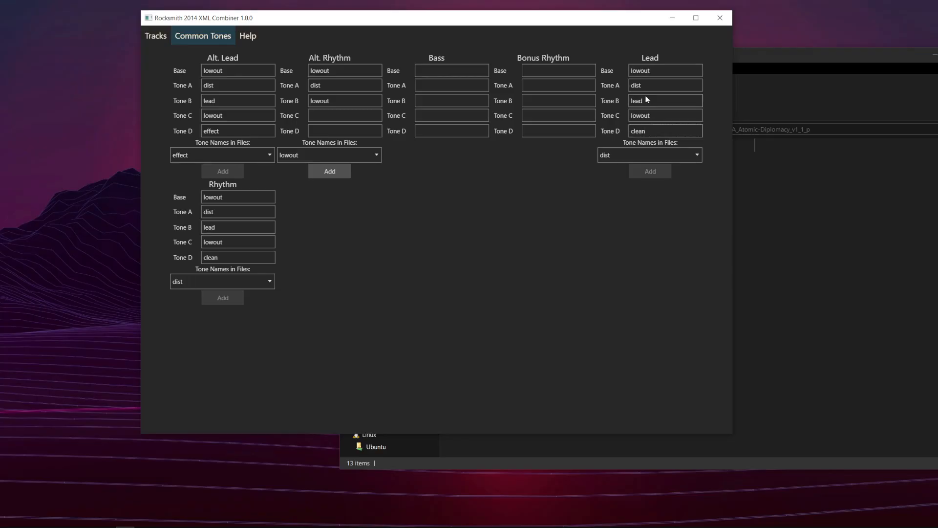
- Set Base and Tone A of the Bass and Bonus Rhythm common tones to bass
click(646, 98)
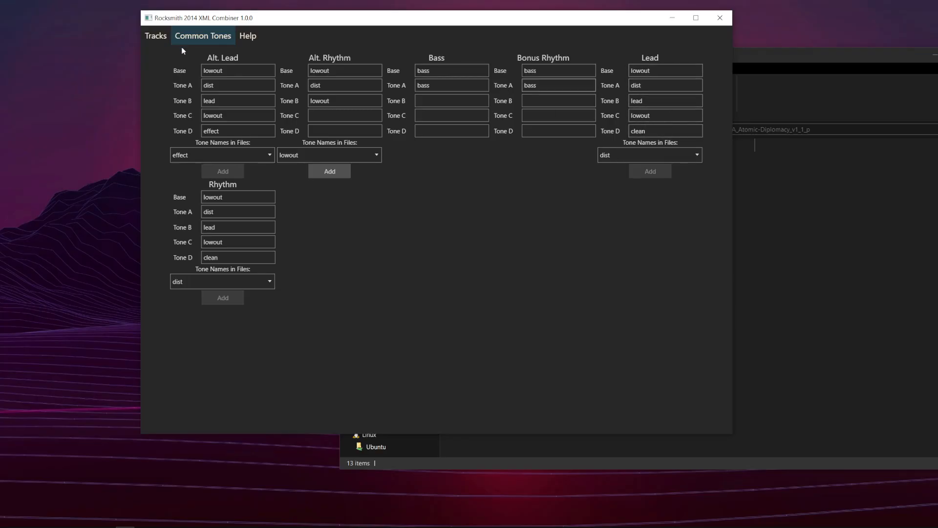
click(156, 36)
click(211, 35)
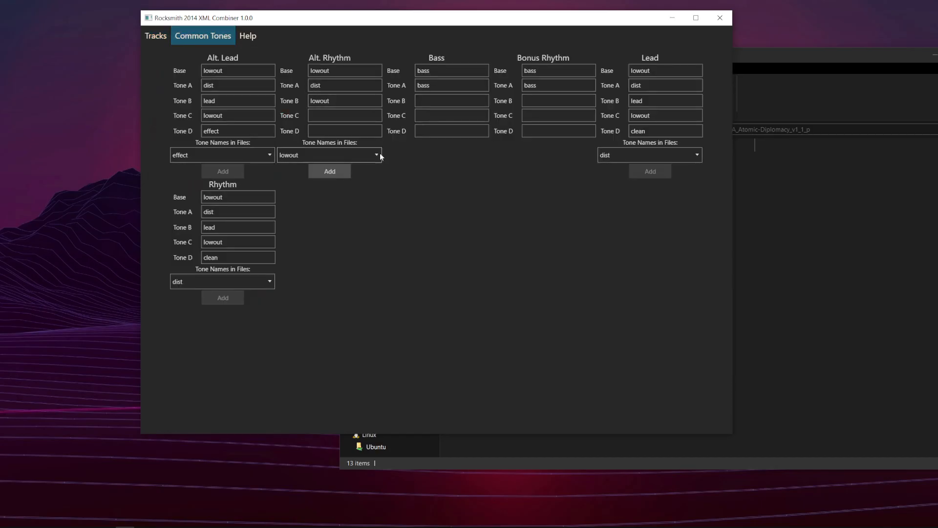
click(355, 116)
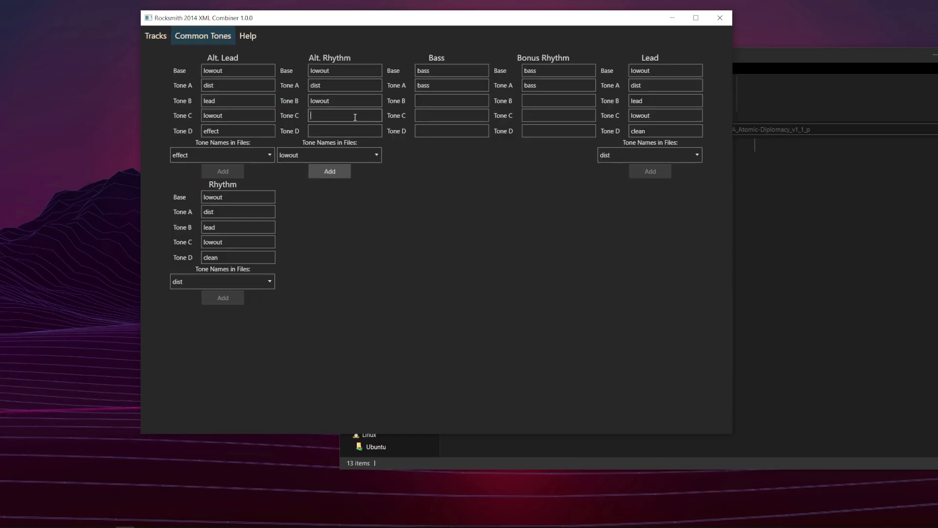
- Map the Black Flag Lead tones lowout, dist and lead to the common tones of the same names
click(156, 35)
click(288, 129)
click(460, 228)
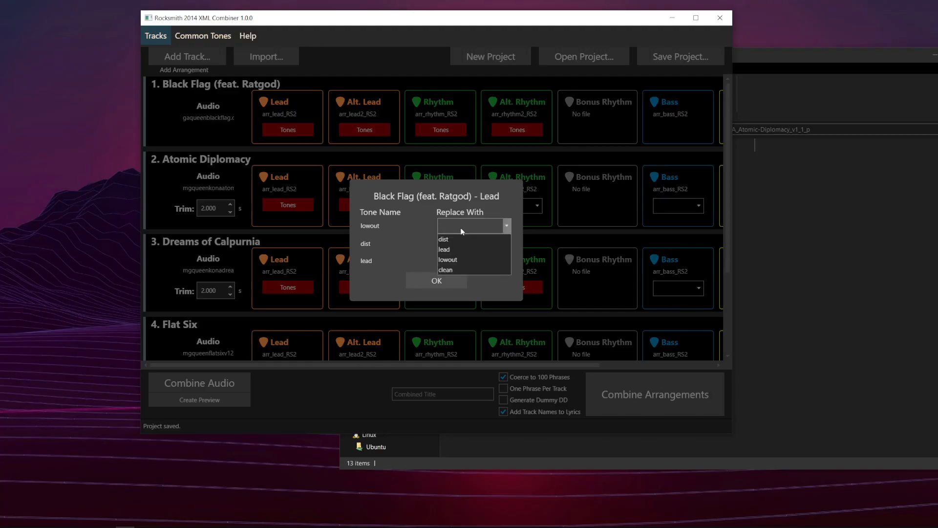
click(383, 218)
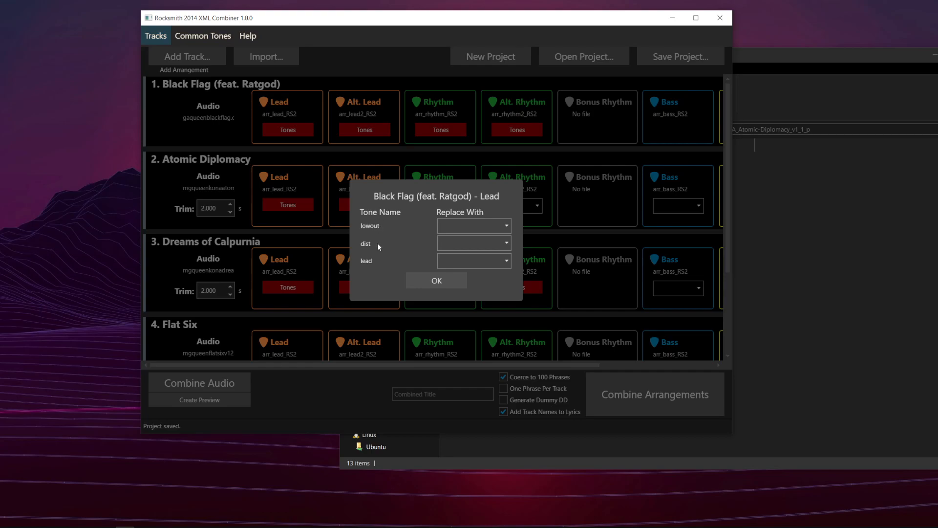
click(479, 221)
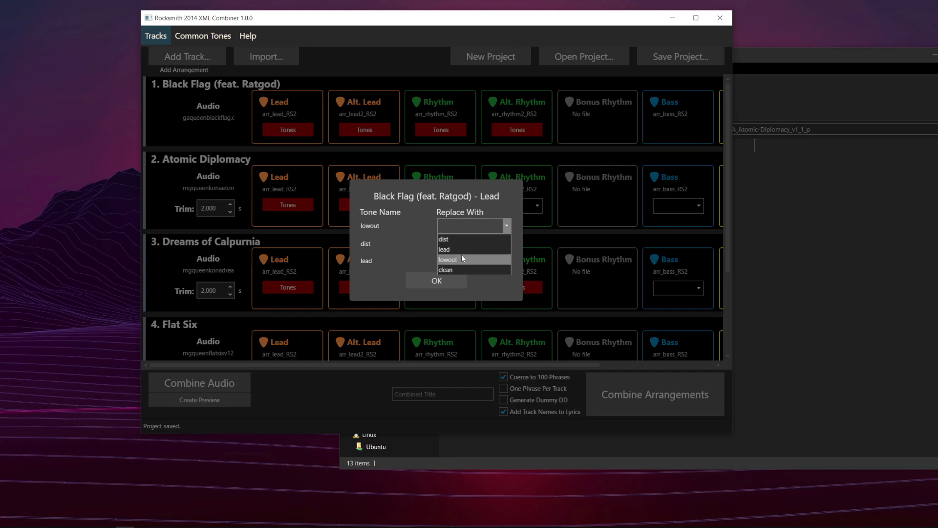
click(448, 263)
click(464, 244)
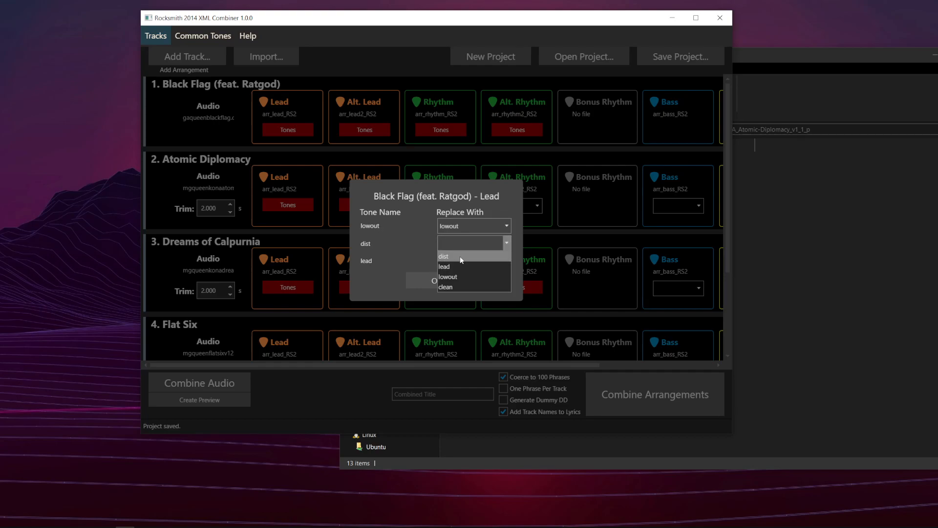
click(459, 255)
click(458, 261)
click(453, 285)
click(434, 281)
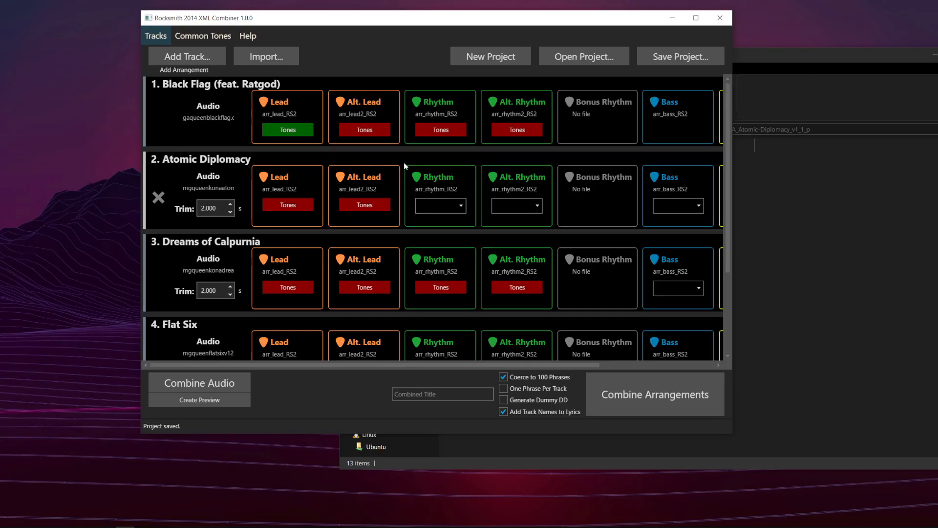
- Replace the Atomic Diplomacy Lead tones: dist with dist and effect with lead
click(291, 205)
click(472, 235)
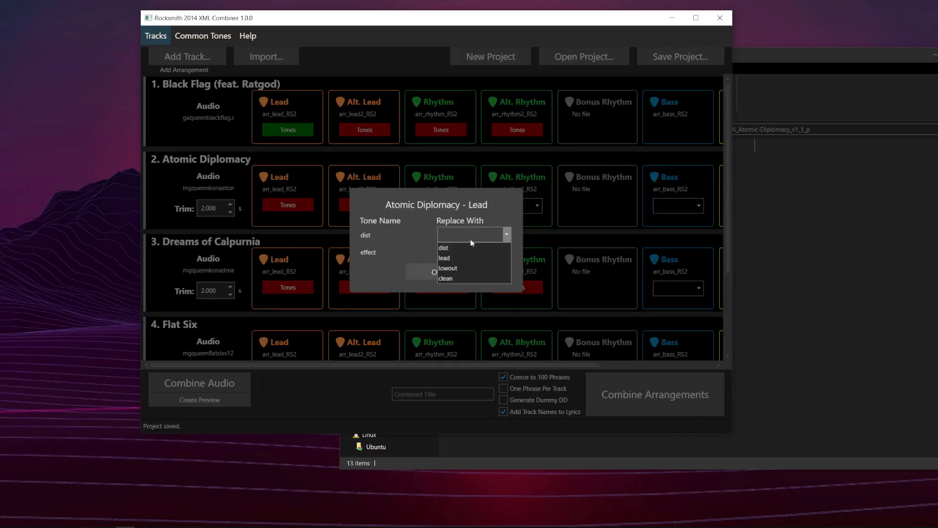
click(469, 248)
click(506, 252)
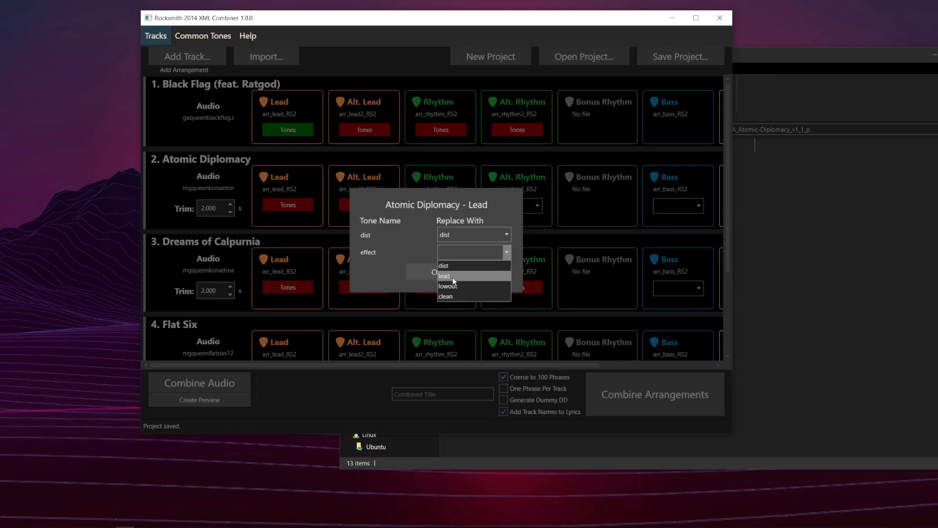
click(453, 279)
click(421, 272)
- Replace the Dreams of Calpurnia Lead tones: reallylow and lowout with lowout, and dist with dist
click(288, 287)
click(472, 225)
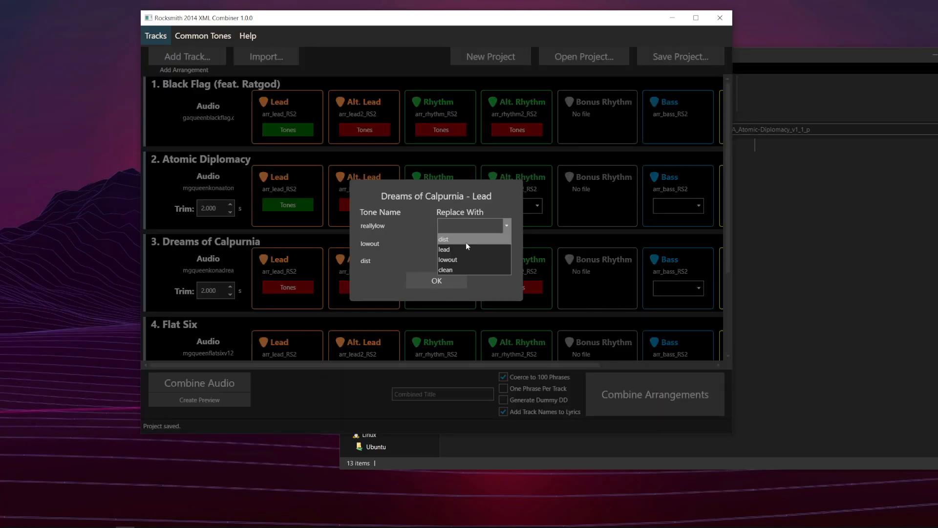
click(459, 259)
click(460, 244)
click(456, 275)
click(467, 262)
click(462, 271)
click(436, 280)
- Assign common-tone replacements to all three tones of the Dreams of Calpurnia Alt. Lead arrangement
click(371, 287)
click(471, 226)
click(460, 251)
click(459, 246)
click(456, 276)
click(461, 260)
click(462, 273)
click(441, 279)
- Replace the Atomic Diplomacy Alt. Lead tones: dist with dist and effect with effect
click(350, 205)
click(468, 233)
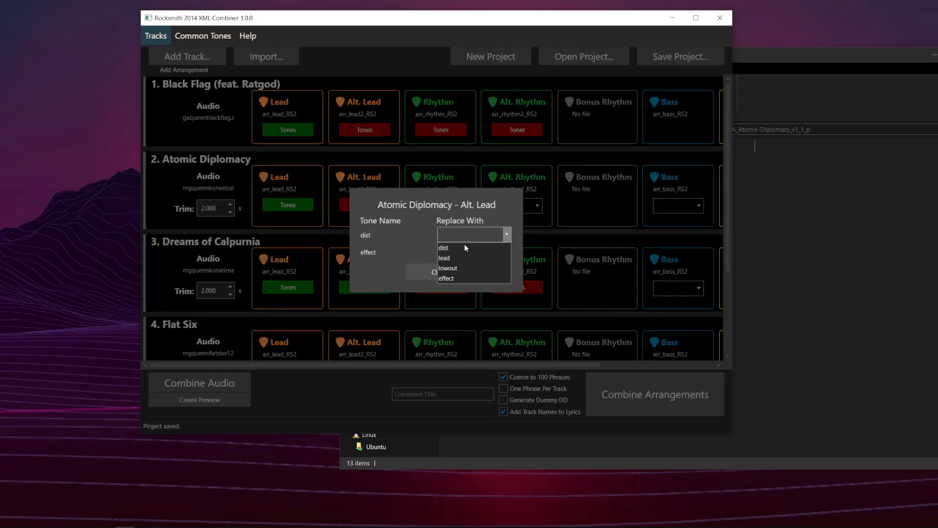
click(465, 248)
click(463, 252)
click(461, 270)
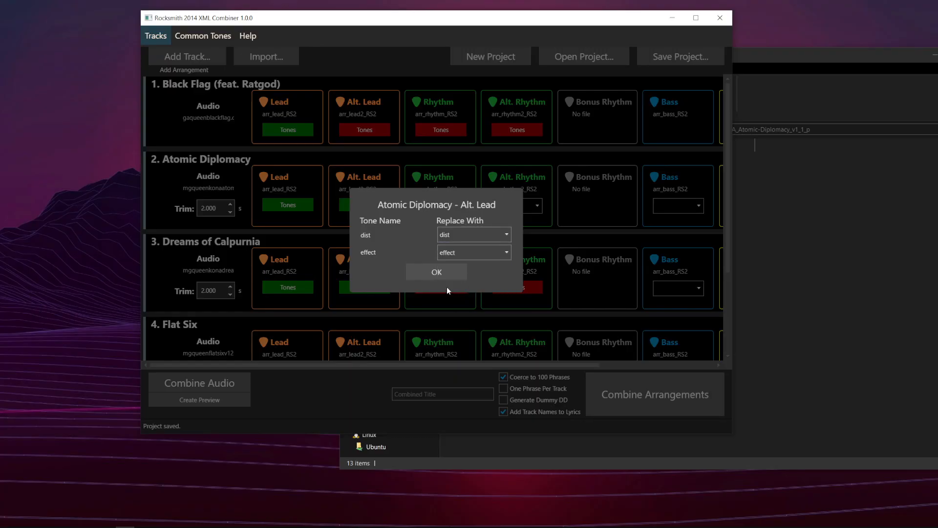
click(434, 272)
- Set the tone of the Flat Six Lead and Alt. Lead arrangements to dist
scroll(301, 258, down, 3)
click(300, 254)
click(293, 265)
click(384, 251)
click(352, 265)
click(295, 253)
click(307, 254)
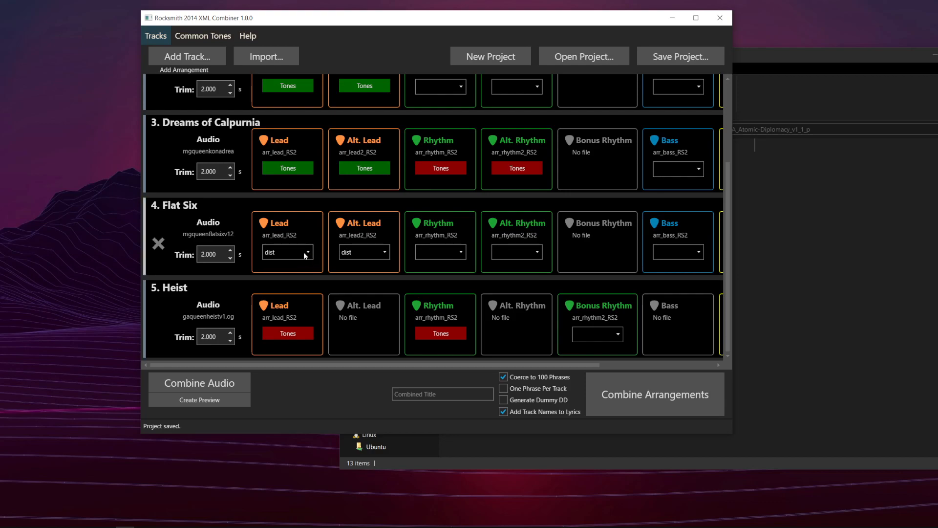
click(305, 254)
click(296, 265)
click(355, 257)
click(355, 265)
- Set the tone of the Flat Six Rhythm and Alt. Rhythm arrangements to dist
click(440, 252)
click(437, 265)
click(508, 252)
click(498, 266)
- Assign common-tone replacements to all three tones of the Dreams of Calpurnia Alt. Rhythm arrangement
click(508, 170)
click(469, 226)
click(450, 235)
click(459, 242)
click(458, 266)
click(461, 264)
click(458, 274)
click(452, 280)
- Replace the three Black Flag Rhythm tones with the common tones lowout, dist and lead, in that order
scroll(577, 198, up, 5)
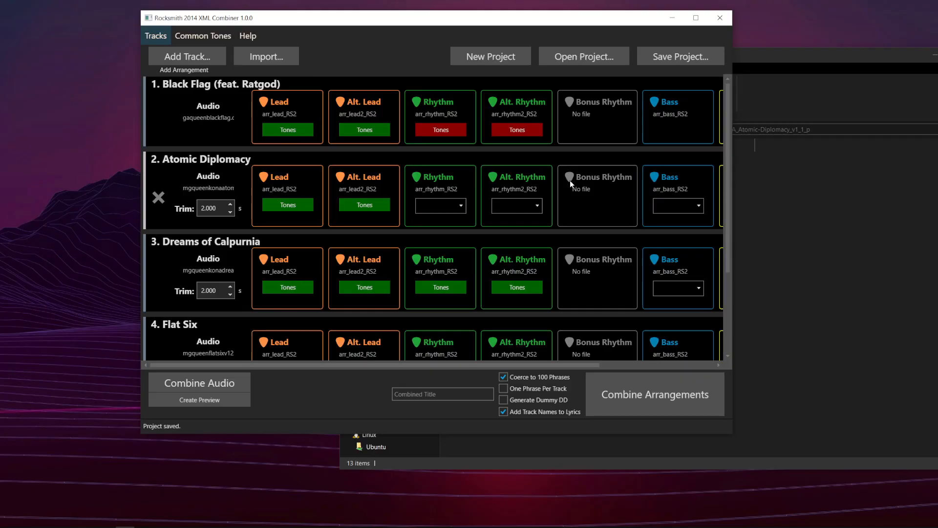
click(460, 129)
click(453, 223)
click(453, 258)
click(453, 244)
click(450, 254)
click(469, 261)
click(459, 282)
click(457, 286)
- Assign common-tone replacements to lowout, dist and lead in the Black Flag Alt. Rhythm arrangement
click(513, 130)
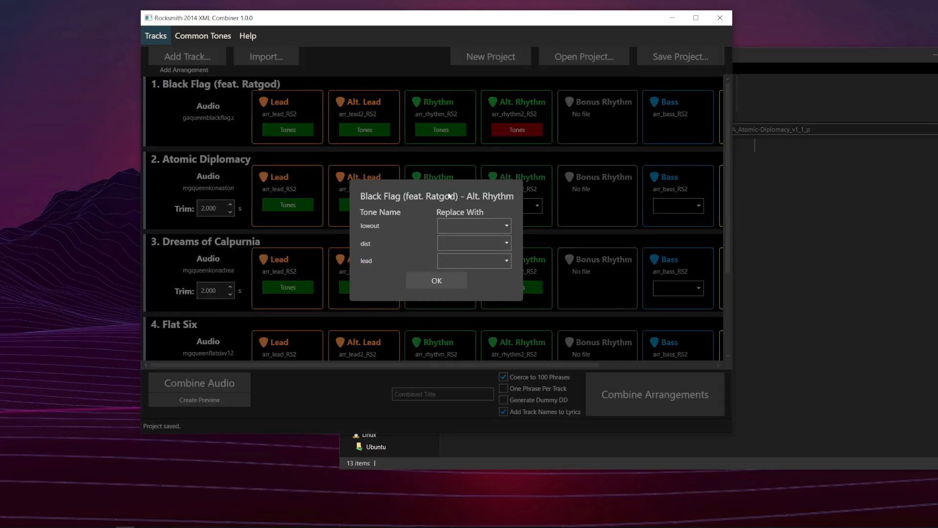
click(451, 224)
click(453, 259)
click(455, 243)
click(456, 254)
click(456, 264)
click(449, 274)
click(435, 280)
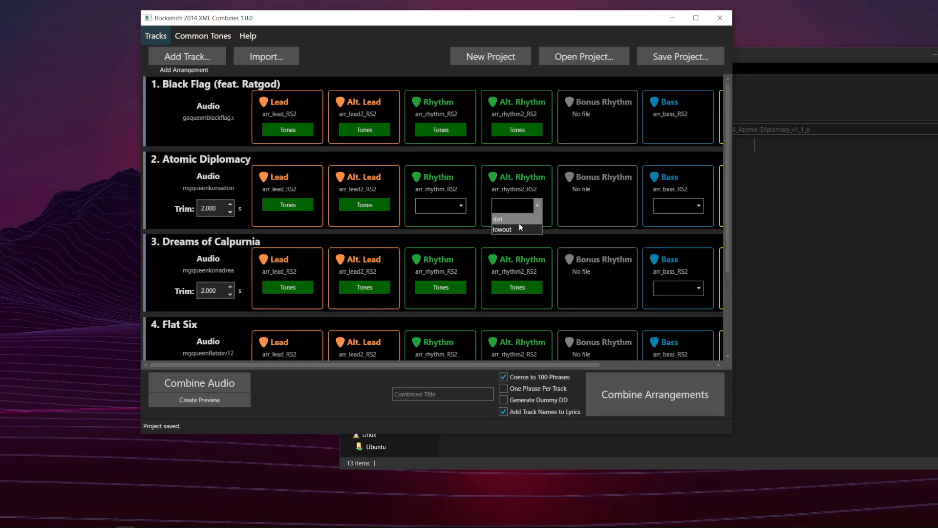
- Save the project over the existing combo.rscproj in the Queen Kona folder
scroll(518, 224, down, 3)
click(677, 57)
click(544, 302)
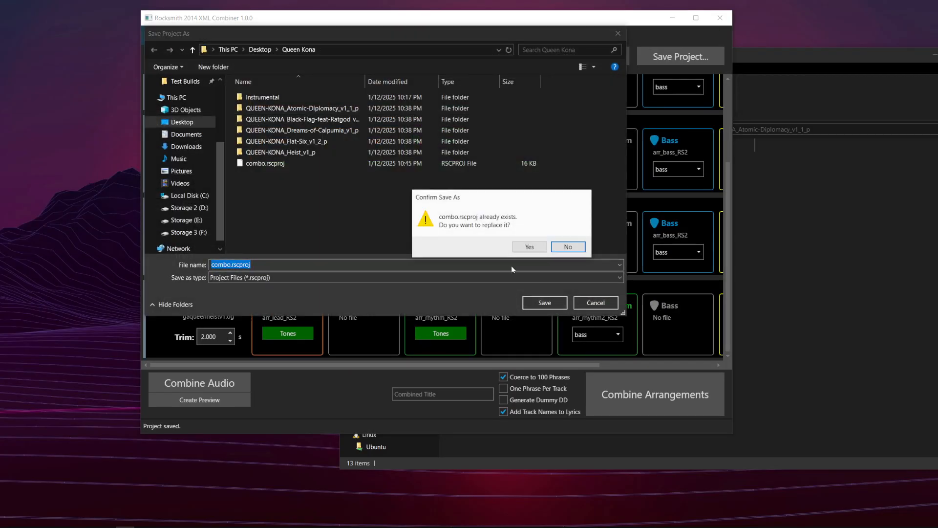
click(533, 244)
- Check the tone assignments of all five tracks and set the combined title to All Hail Full album
scroll(356, 241, up, 3)
scroll(226, 321, down, 3)
scroll(226, 321, down, 1)
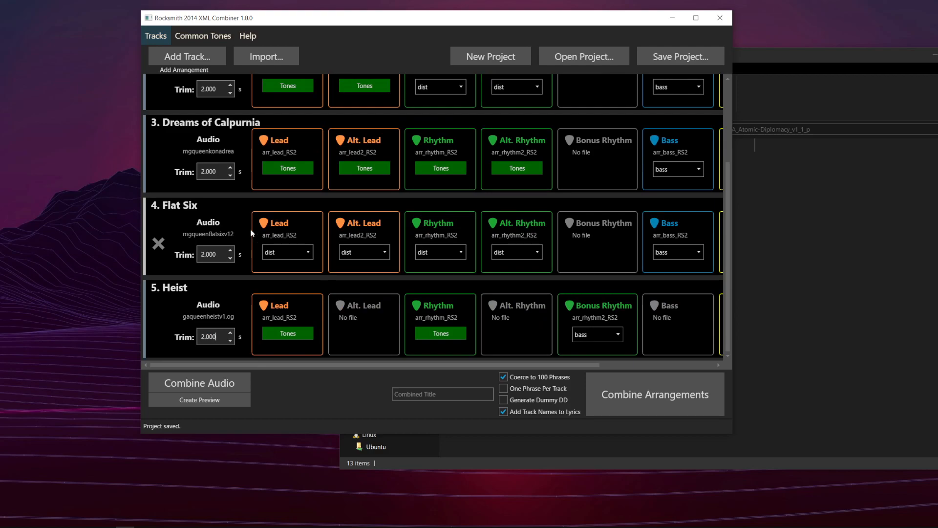
scroll(242, 219, up, 3)
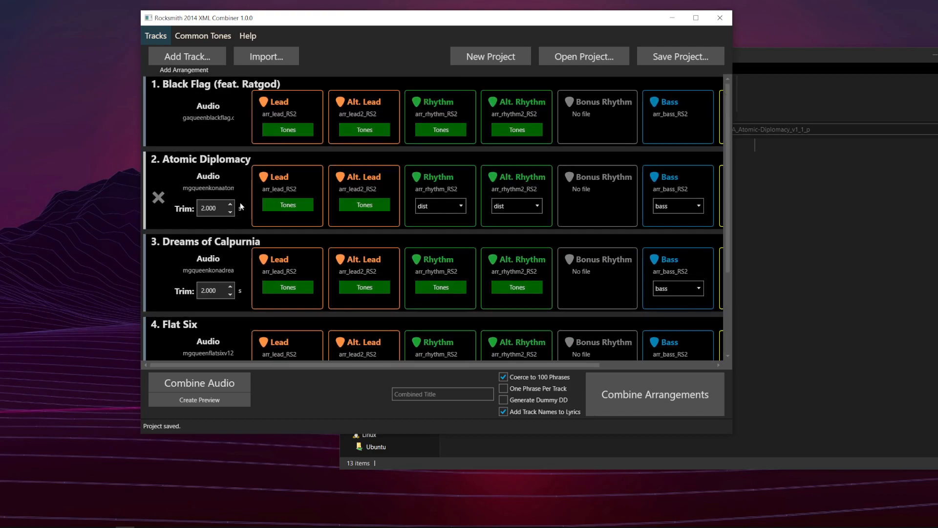
scroll(240, 257, down, 3)
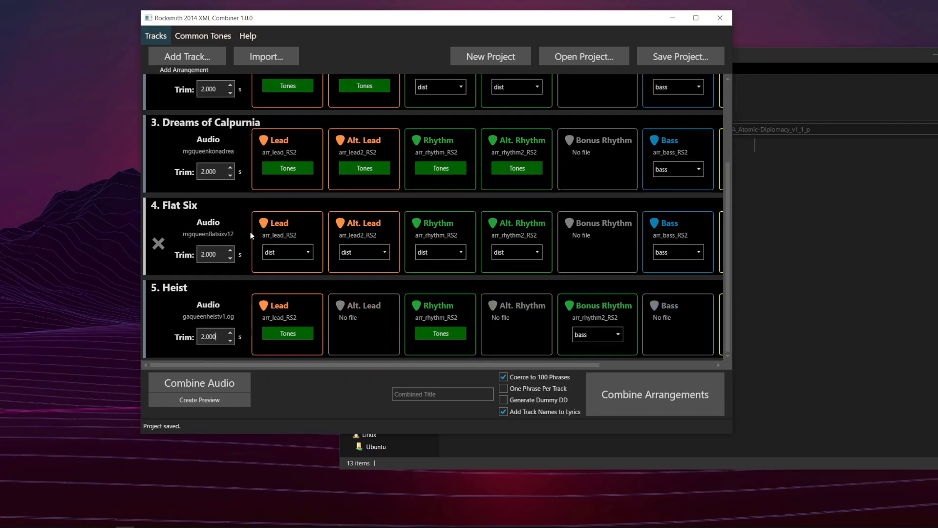
scroll(251, 235, up, 3)
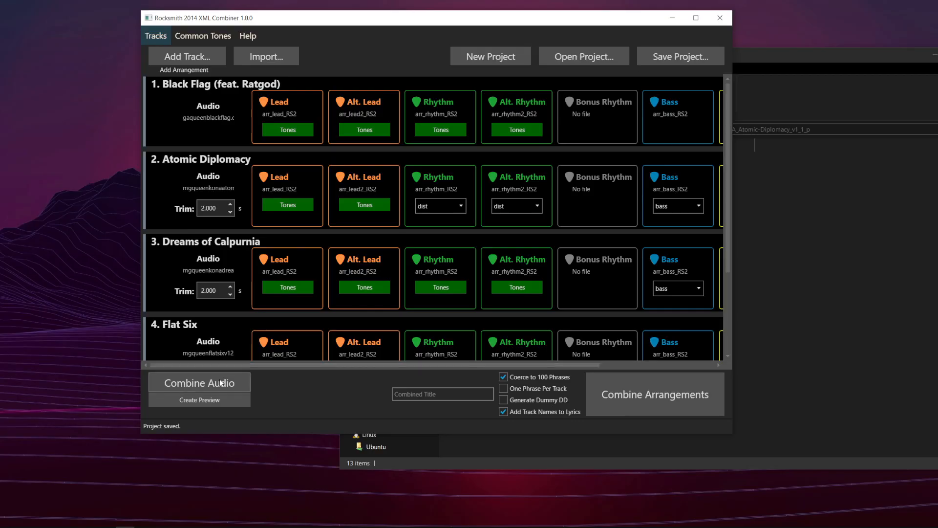
click(408, 394)
text(All Hail Full album)
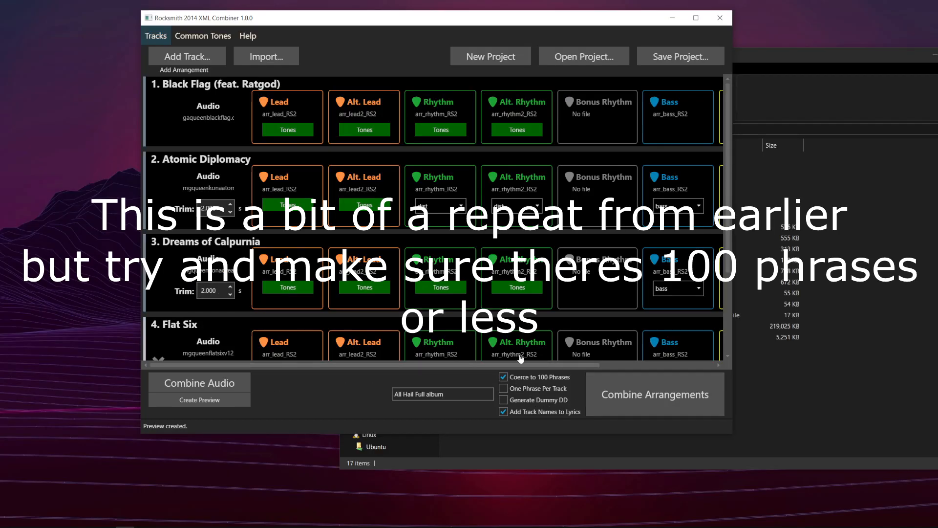
drag(593, 365, 556, 364)
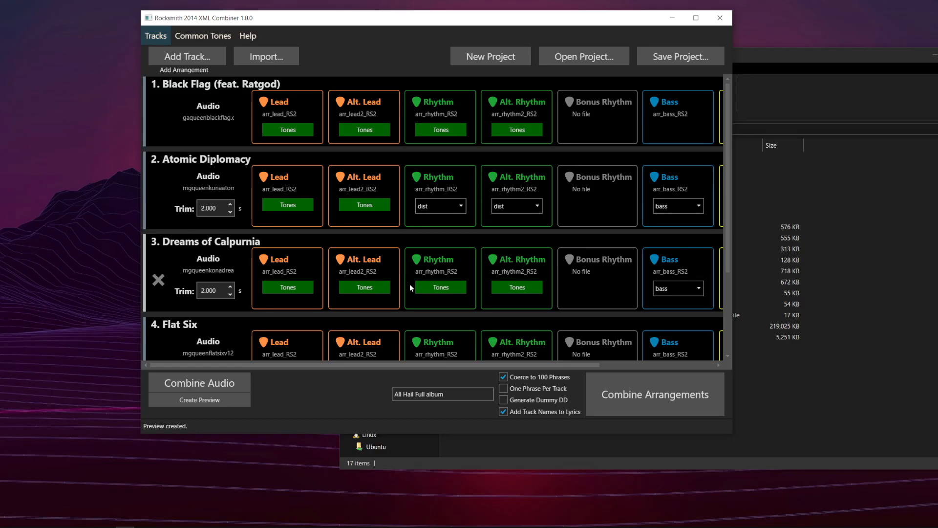
drag(472, 366, 359, 354)
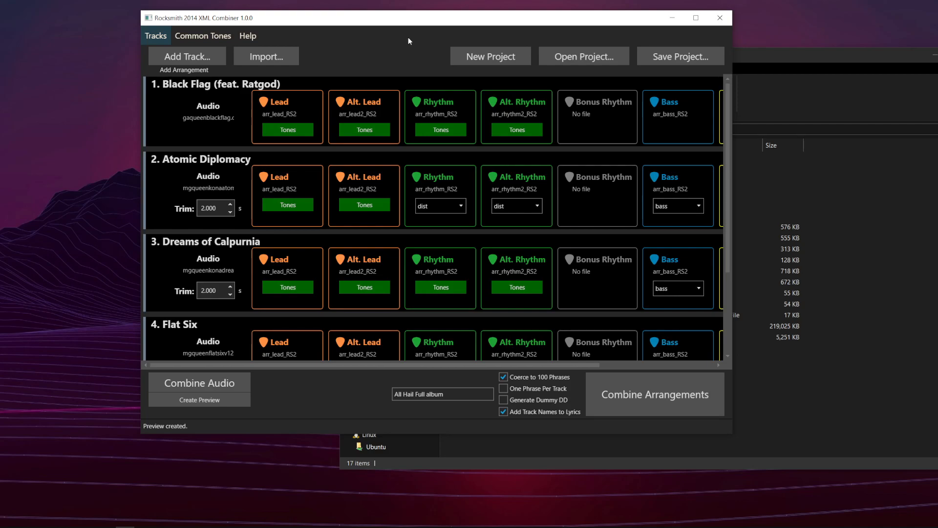
scroll(575, 216, down, 2)
scroll(575, 216, down, 1)
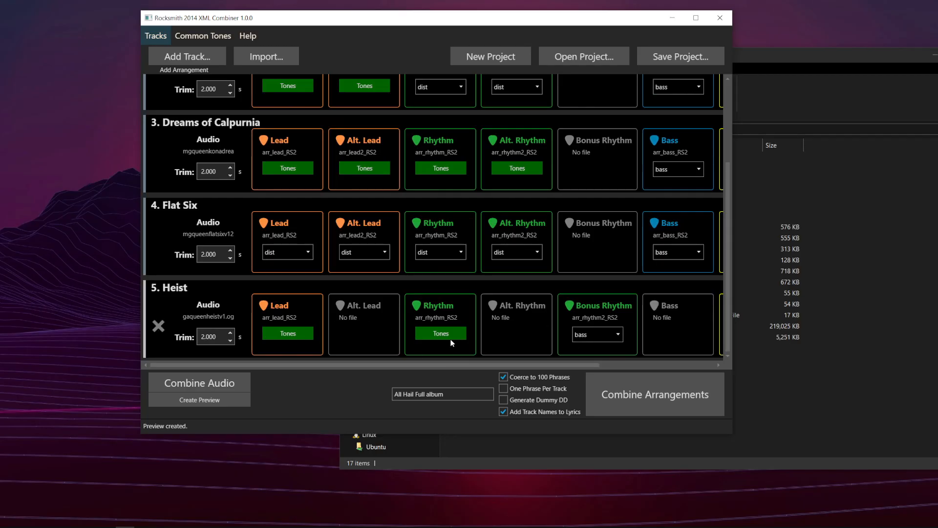
drag(581, 23, 592, 25)
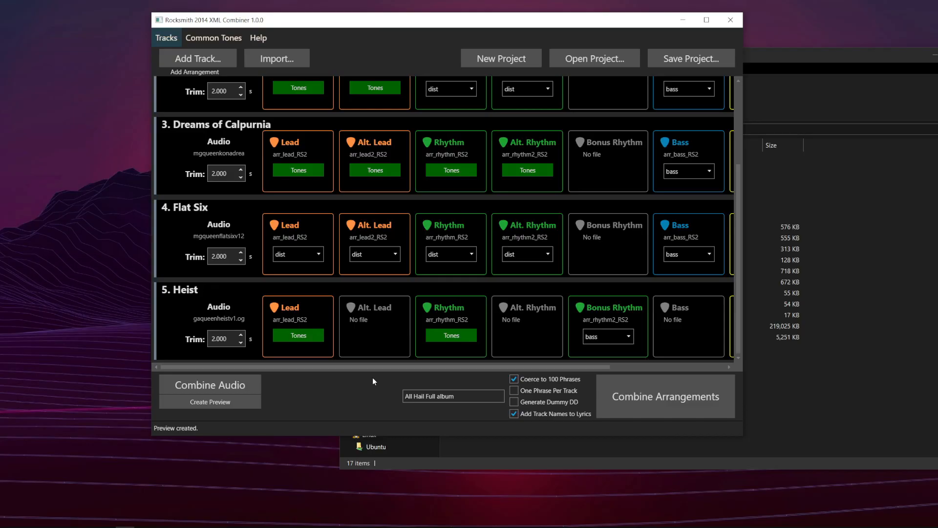
- Combine the arrangements of all tracks and output them to the Queen Kona folder
scroll(500, 189, up, 3)
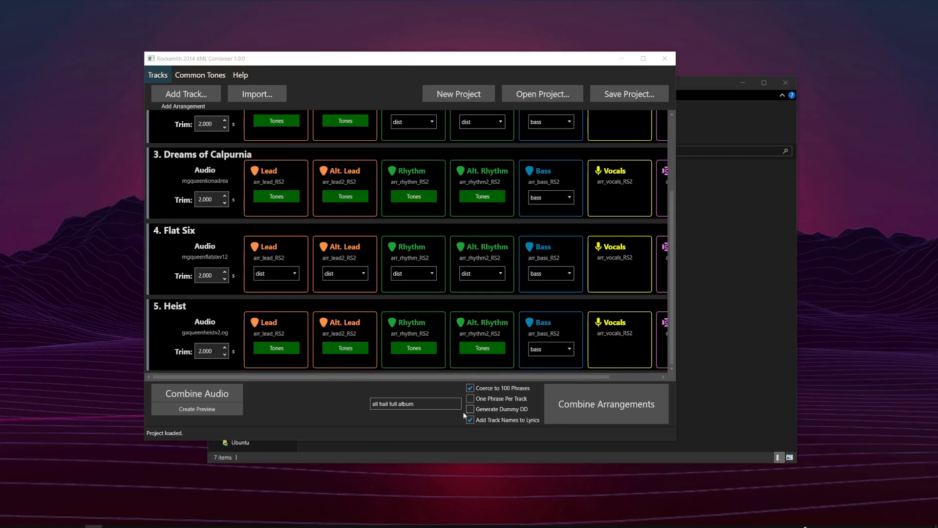
click(503, 398)
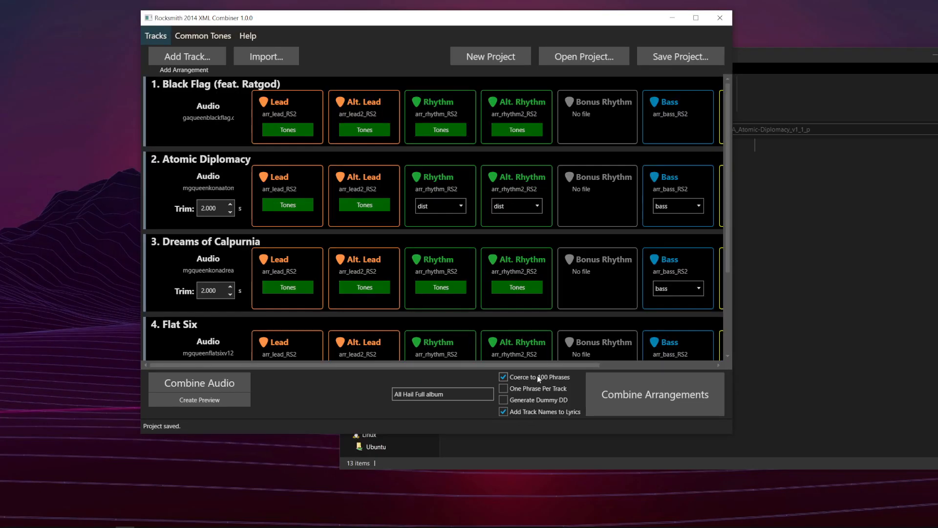
click(600, 388)
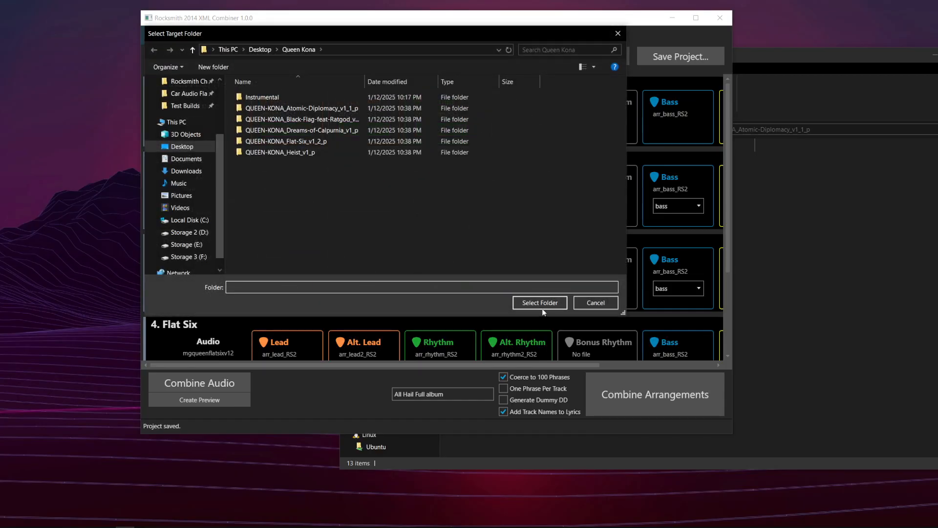
click(540, 302)
- Switch to File Explorer and examine the combined arrangement XML files in the Queen Kona folder
click(827, 356)
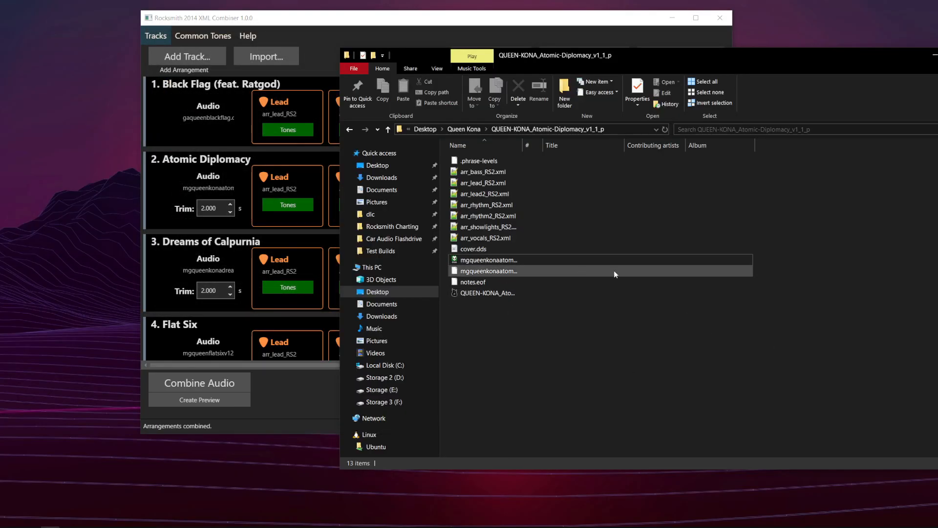
click(466, 130)
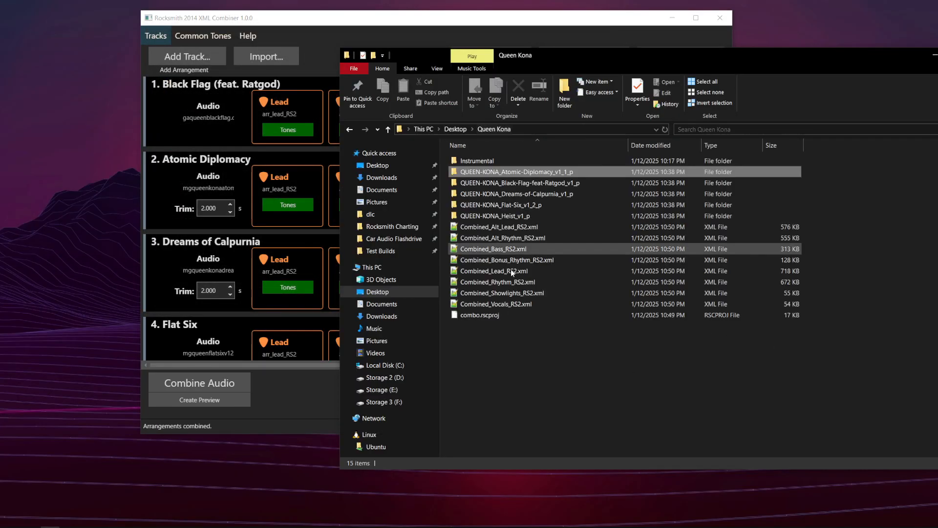
drag(447, 222, 545, 301)
click(546, 301)
- Combine the track audio as combo.wav and create its preview as combo_preview.wav in the Queen Kona folder
click(240, 380)
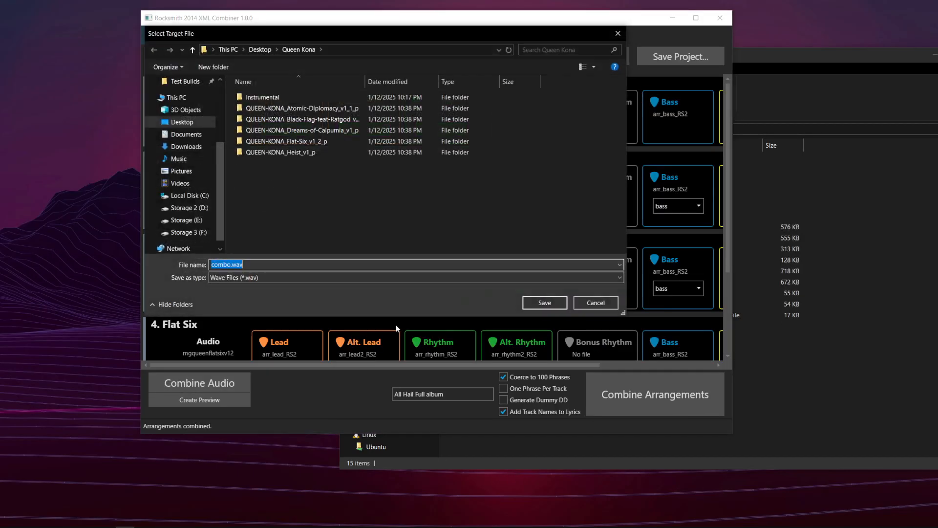
click(544, 303)
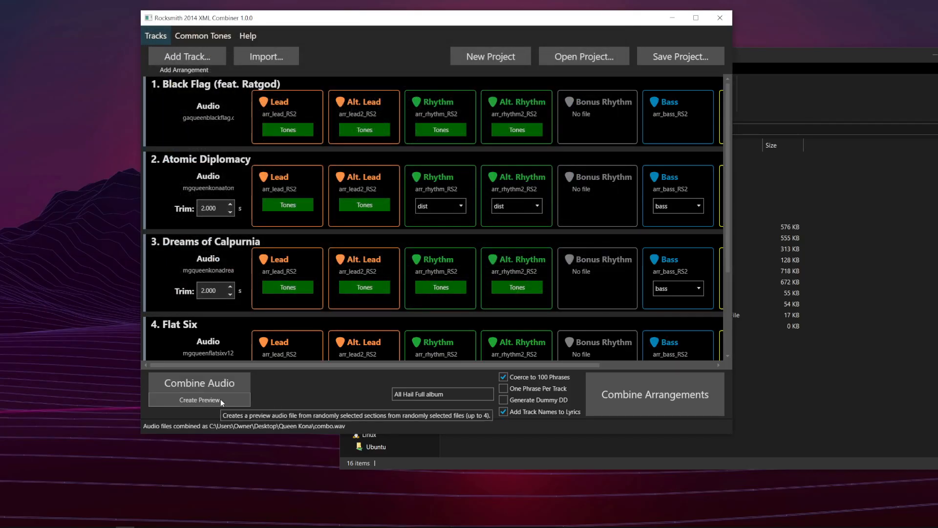
click(209, 402)
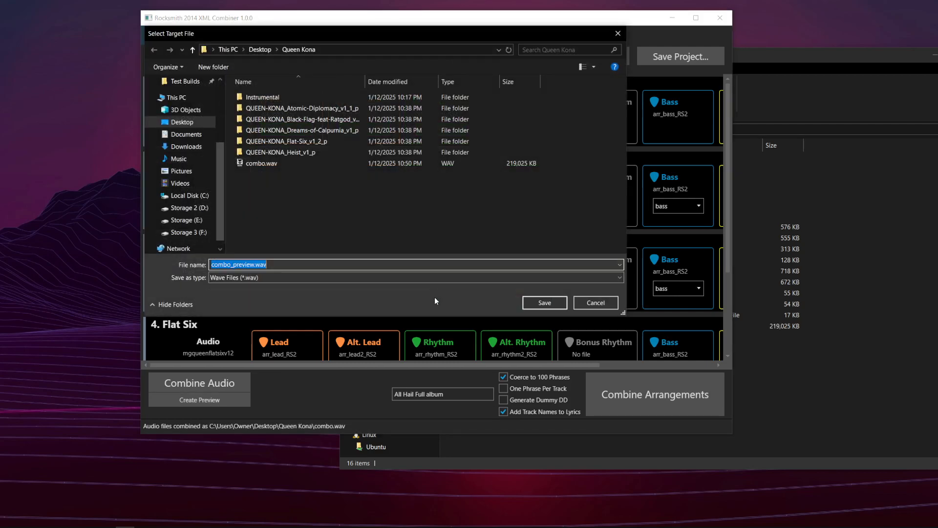
click(543, 300)
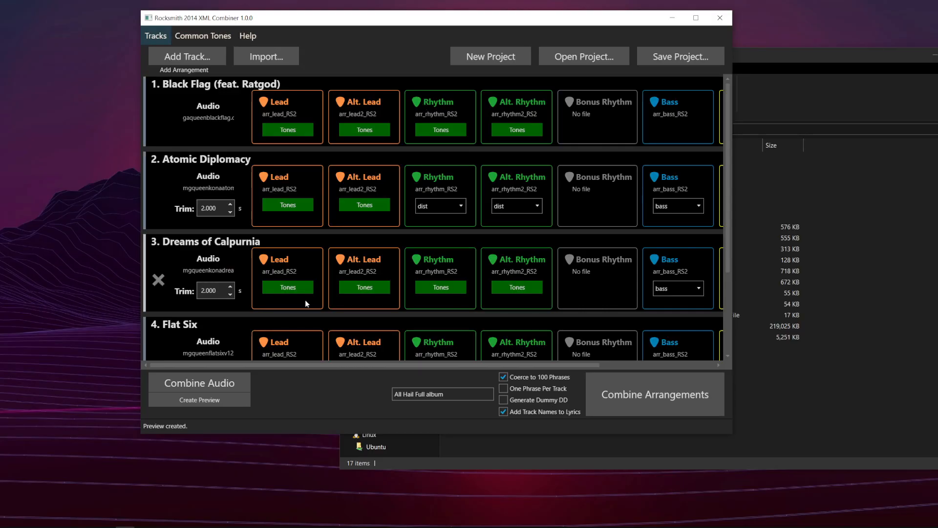
mouse_move(589, 366)
mouse_down()
mouse_move(737, 366)
mouse_move(585, 367)
mouse_up()
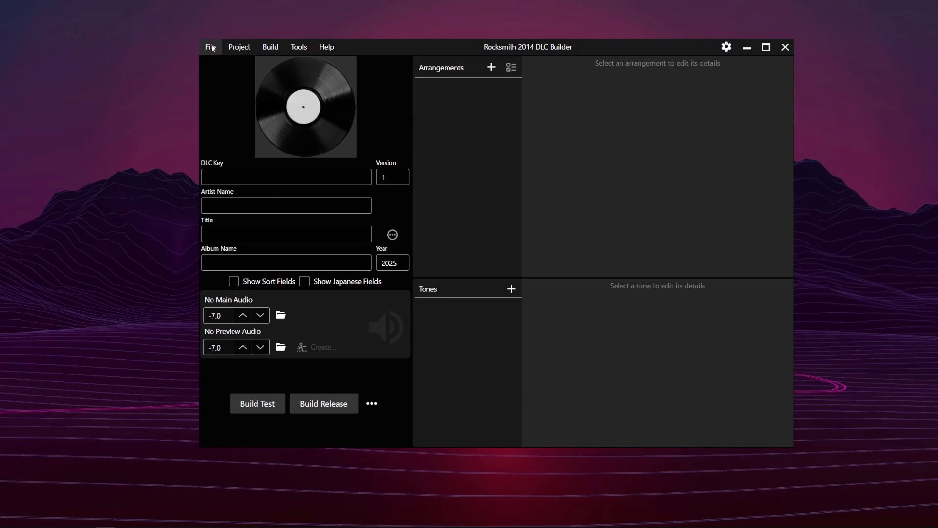
- Start a new project in Rocksmith 2014 DLC Builder, add all combined XML arrangements from Queen Kona, and decline replacing the existing project file
click(207, 48)
click(248, 66)
click(492, 67)
drag(391, 299, 359, 173)
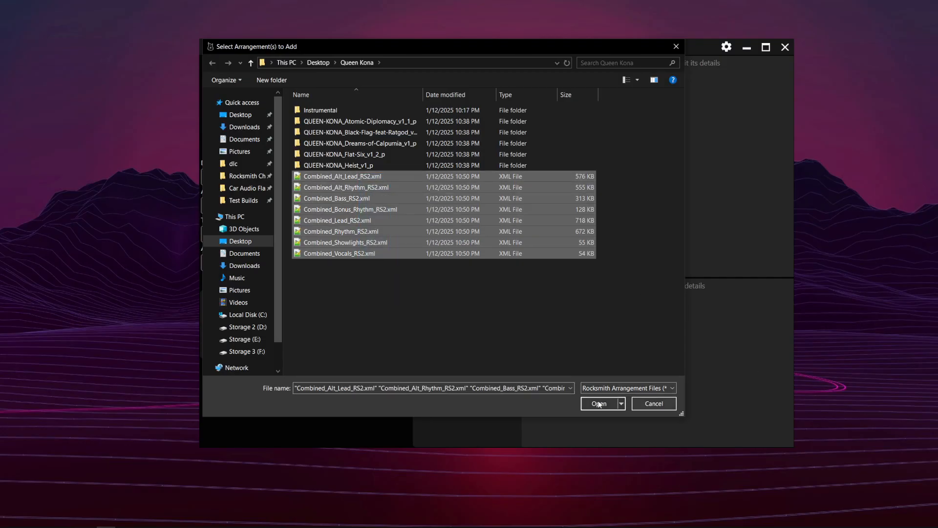
click(615, 408)
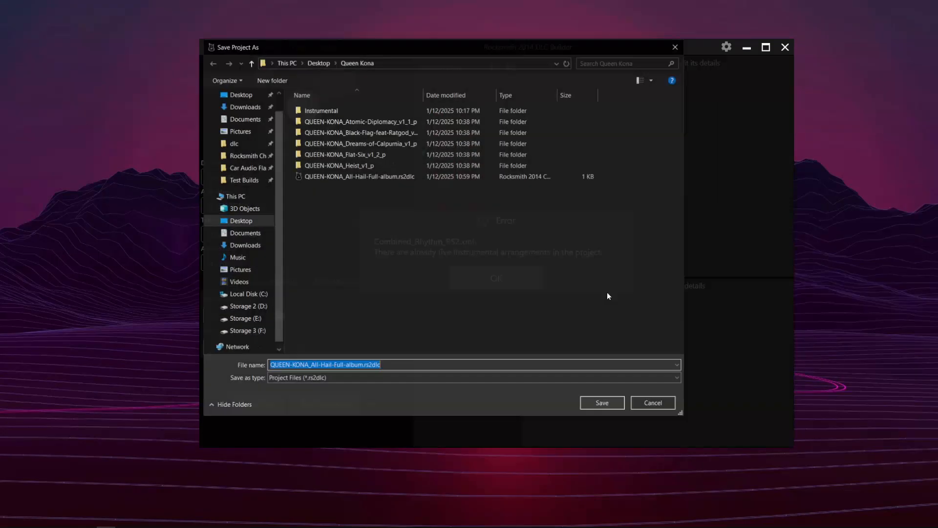
key(Return)
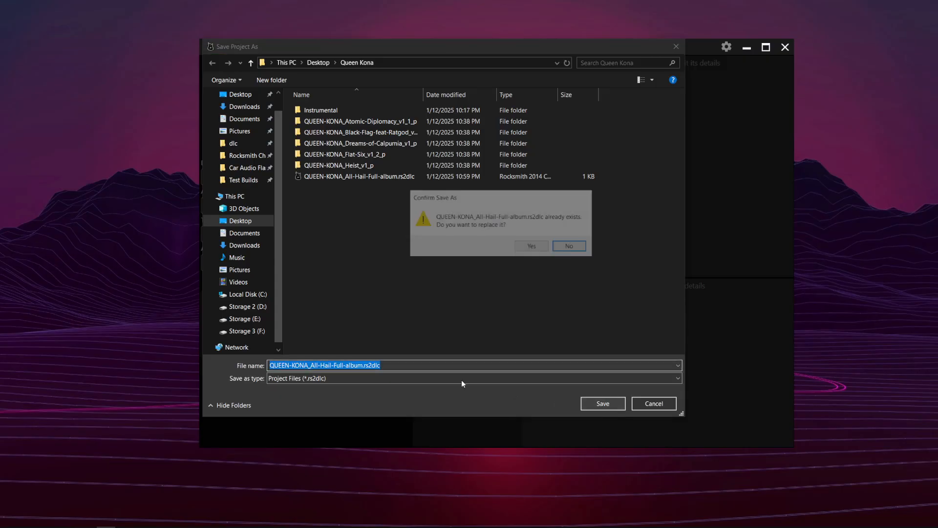
click(568, 249)
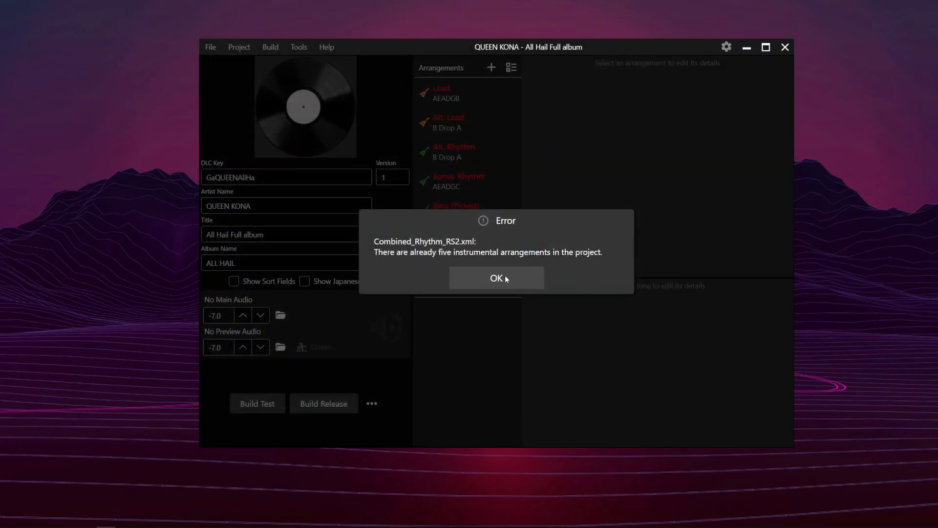
click(496, 278)
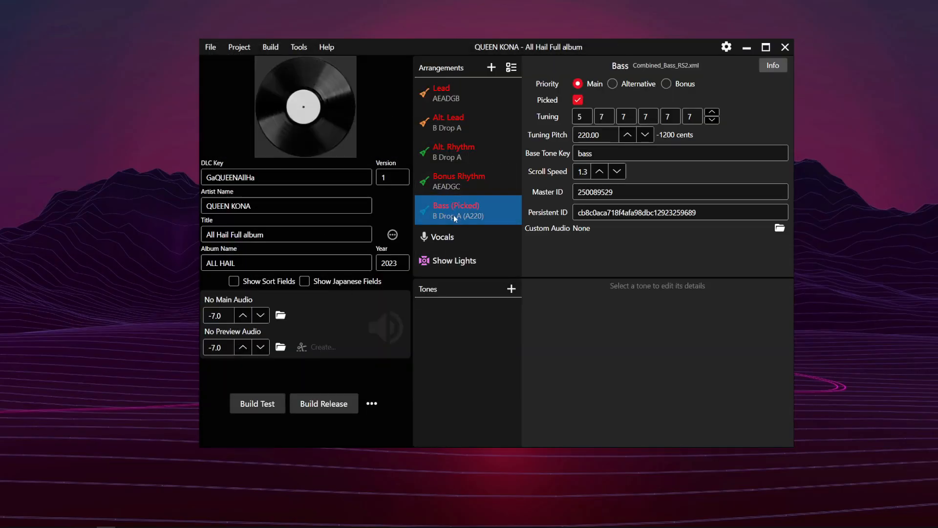
- Set the project's cover art using the image in the QUEEN-KONA_Atomic-Diplomacy_v1_1_p folder
click(305, 106)
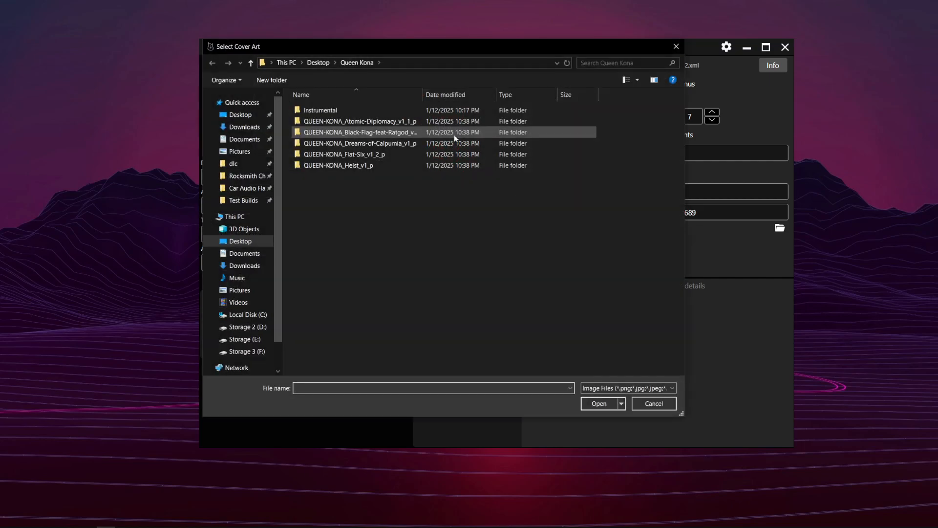
double_click(361, 121)
double_click(332, 136)
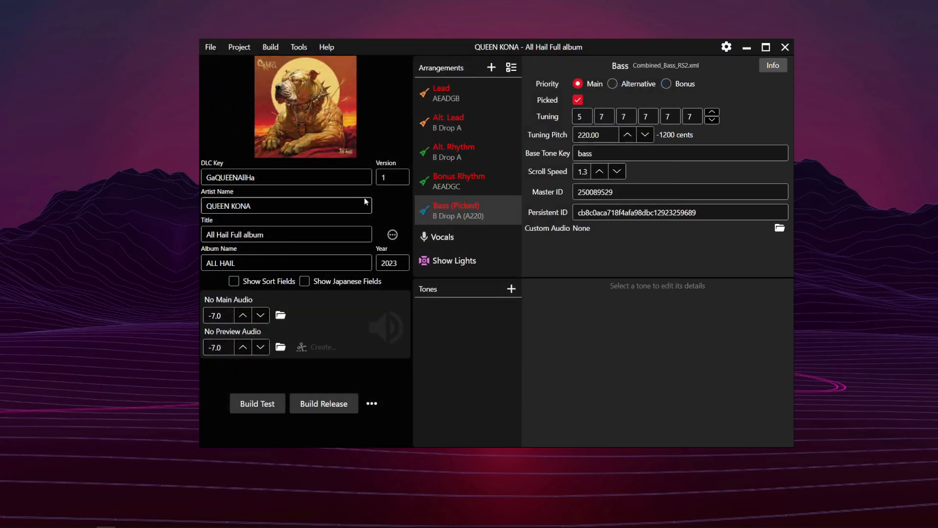
click(323, 178)
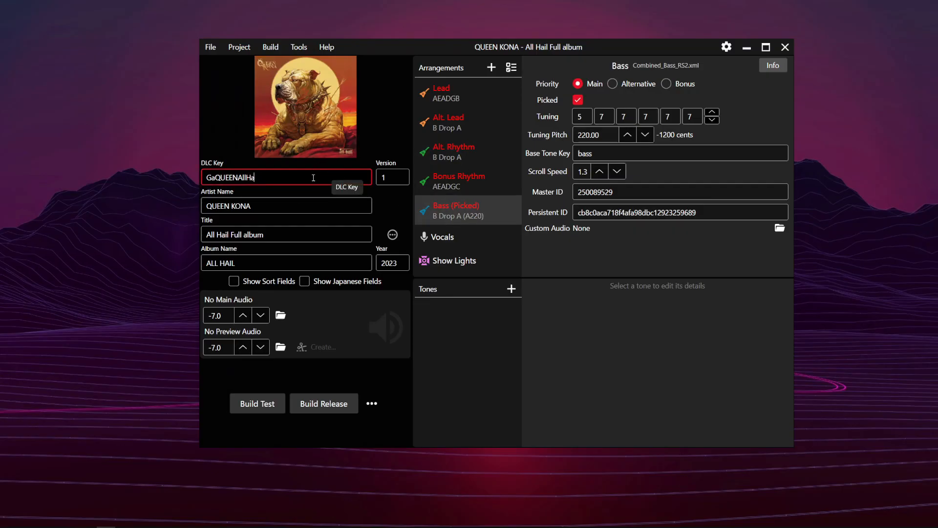
text(atetwdgsfdhgdhj)
click(312, 198)
key(Tab)
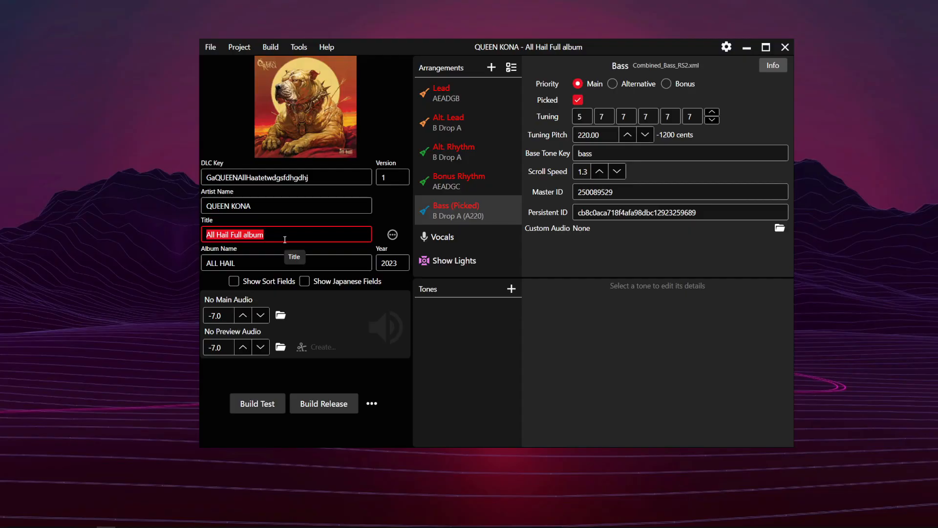
- Set the title and the title sort value to All Hail Full Album, leaving the sort fields shown
drag(301, 234, 166, 240)
click(262, 236)
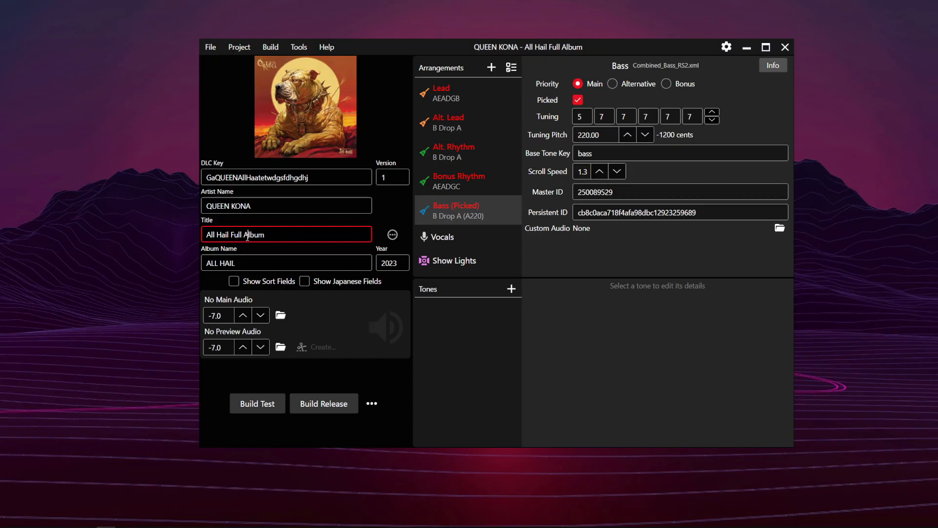
click(253, 277)
click(233, 281)
click(265, 239)
click(287, 234)
click(234, 281)
- Set the Bonus Rhythm arrangement's tuning pitch to 220
click(483, 198)
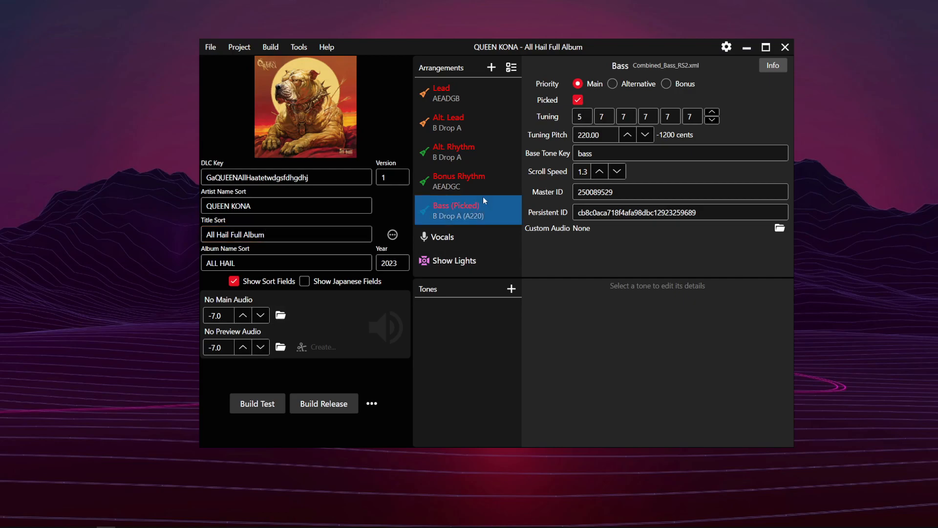
click(474, 189)
click(476, 202)
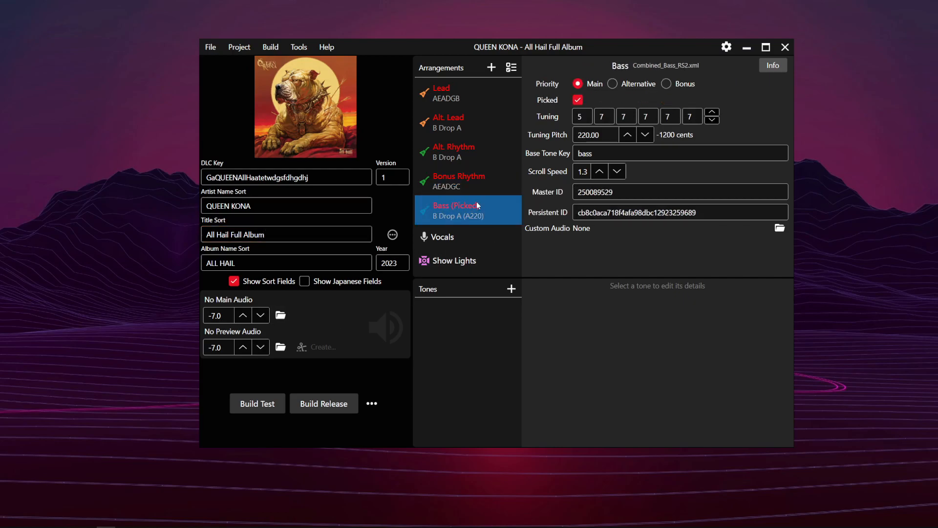
click(500, 177)
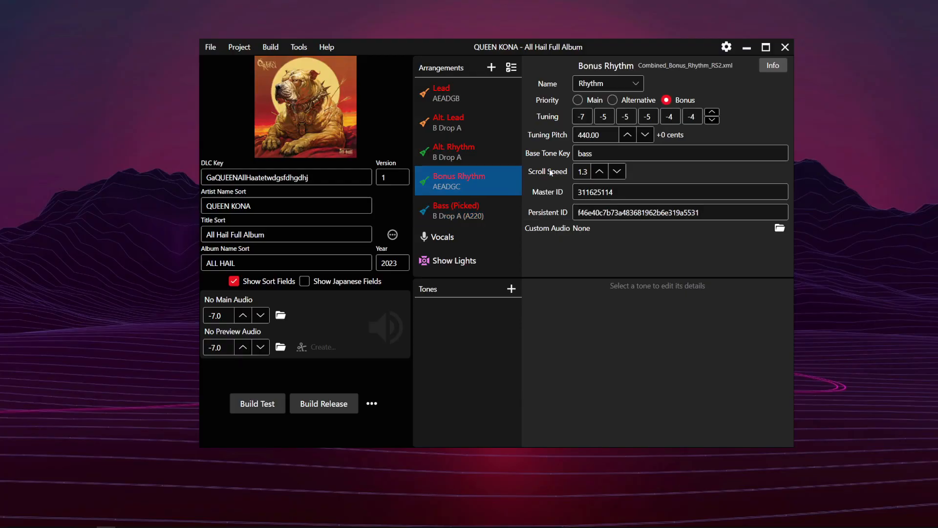
right_click(480, 180)
drag(605, 135, 541, 134)
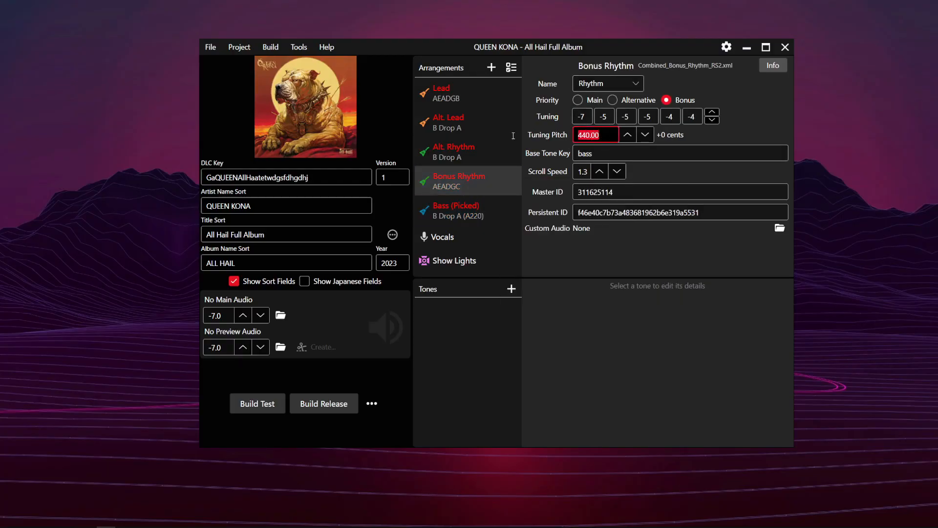
text(220)
click(465, 184)
- Review the tuning and required tone keys of each arrangement from Lead through Bass
key(Up)
click(463, 183)
click(446, 211)
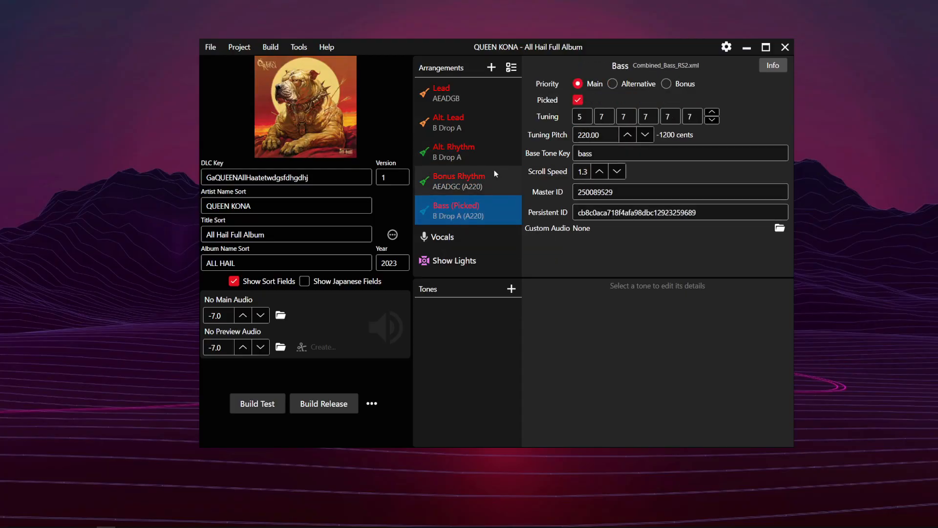
click(447, 92)
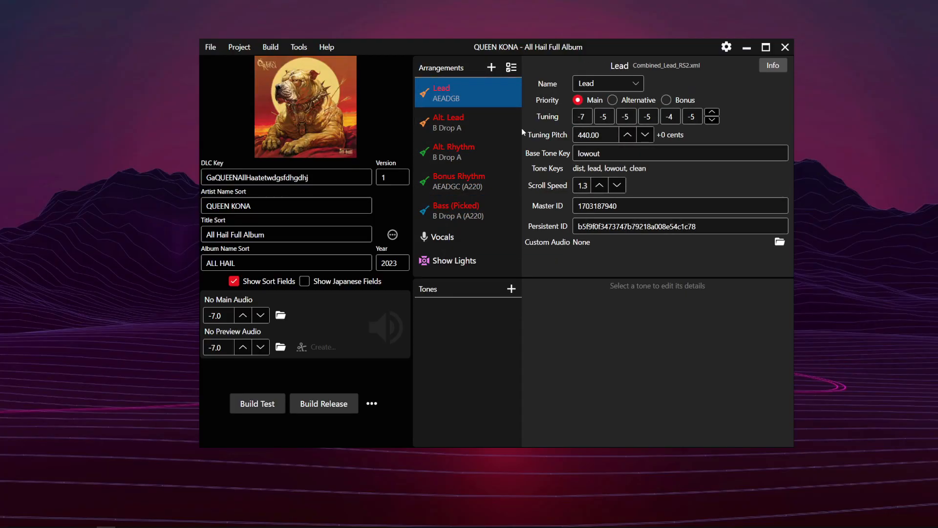
key(Down)
key(Down)
key(Down)
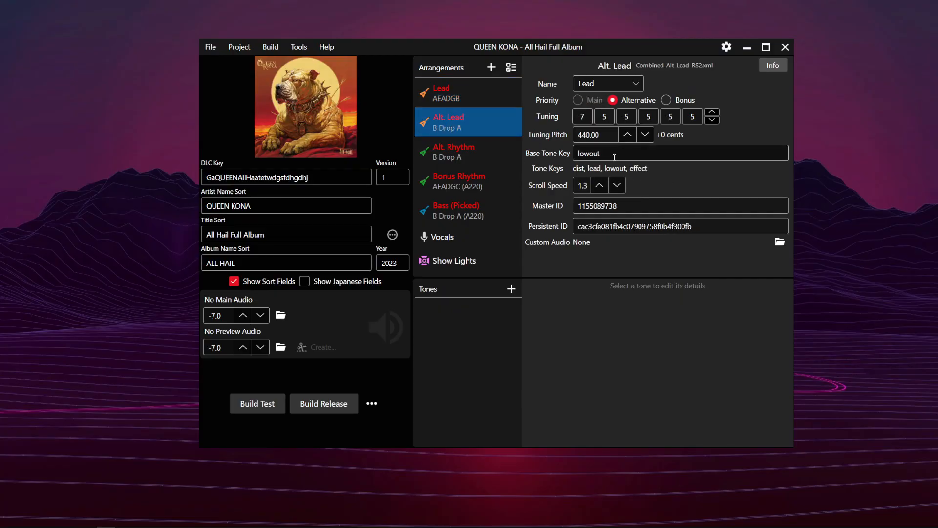
key(Down)
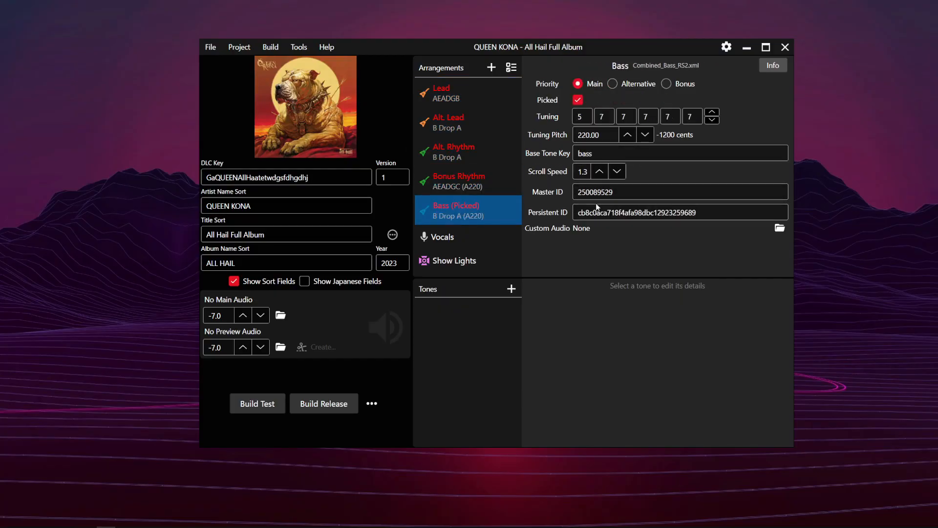
- Import the Heavy tone from the profile, duplicate it, and assign the keys lowout, dist, clean, effect, lead and bass
click(460, 84)
click(511, 289)
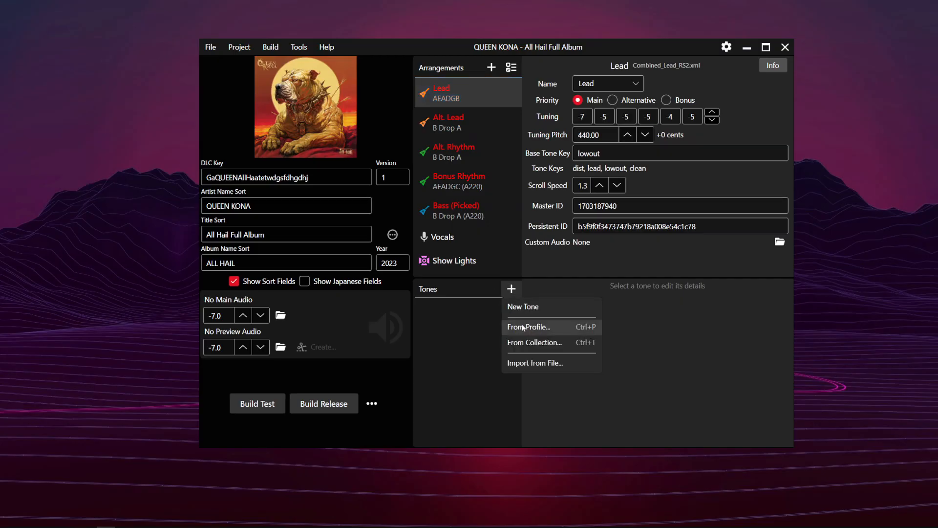
click(523, 326)
click(474, 217)
click(453, 302)
click(458, 319)
click(594, 290)
click(594, 312)
click(498, 380)
click(472, 310)
click(583, 291)
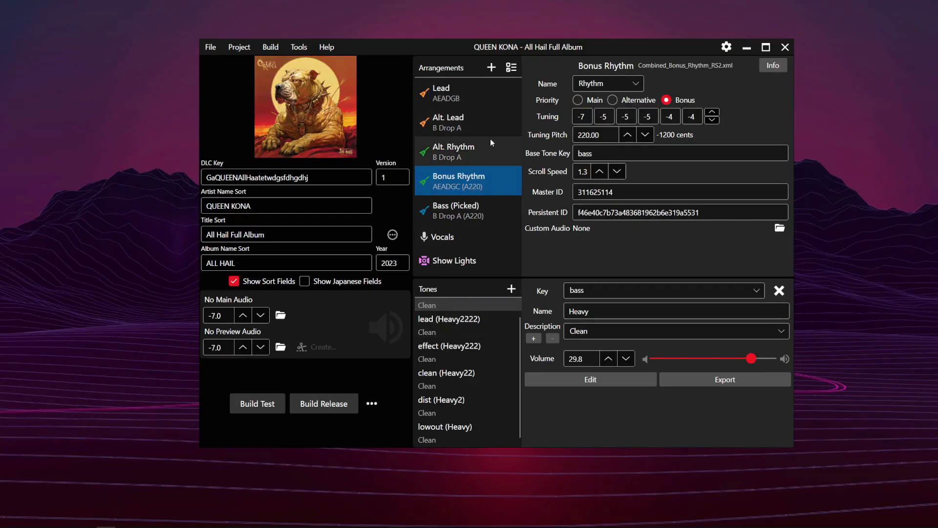
- Check the tone keys of the Lead, Alt. Lead and Alt. Rhythm arrangements against the imported tones
click(464, 82)
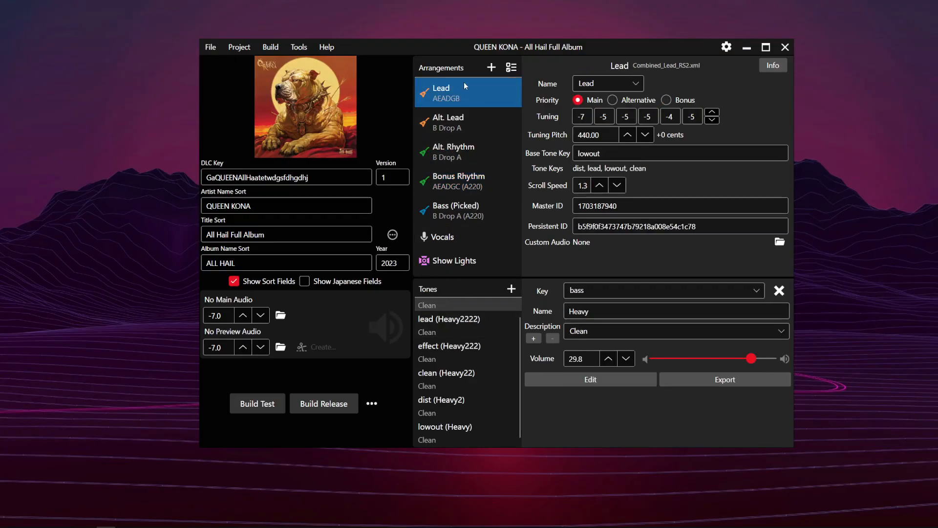
click(482, 125)
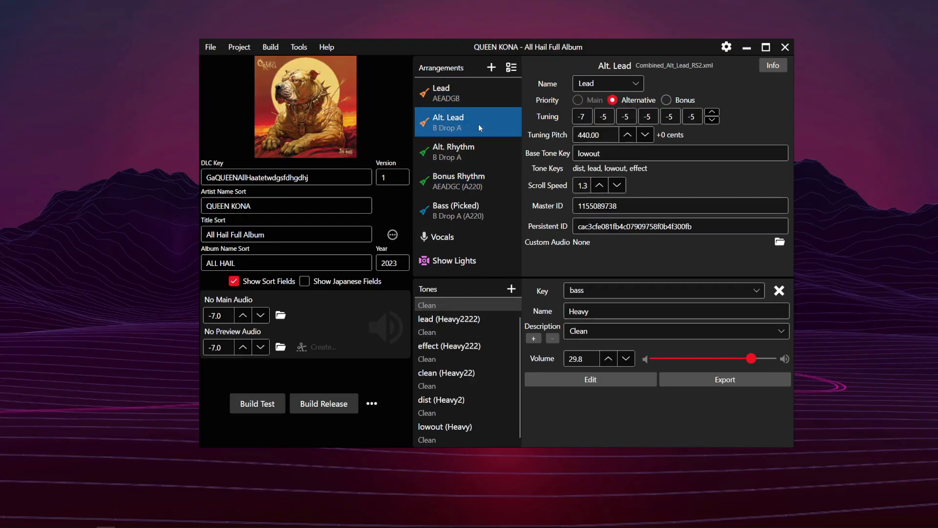
click(516, 157)
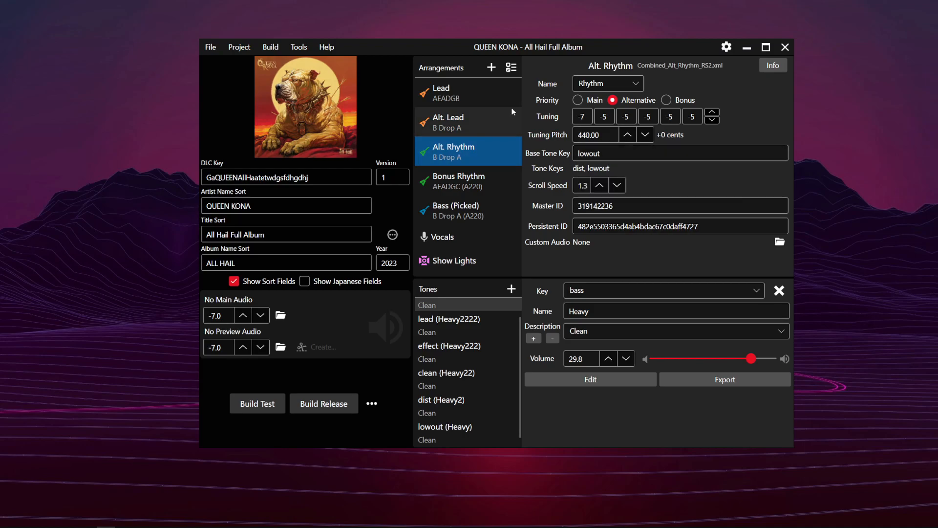
click(478, 124)
key(Up)
click(437, 123)
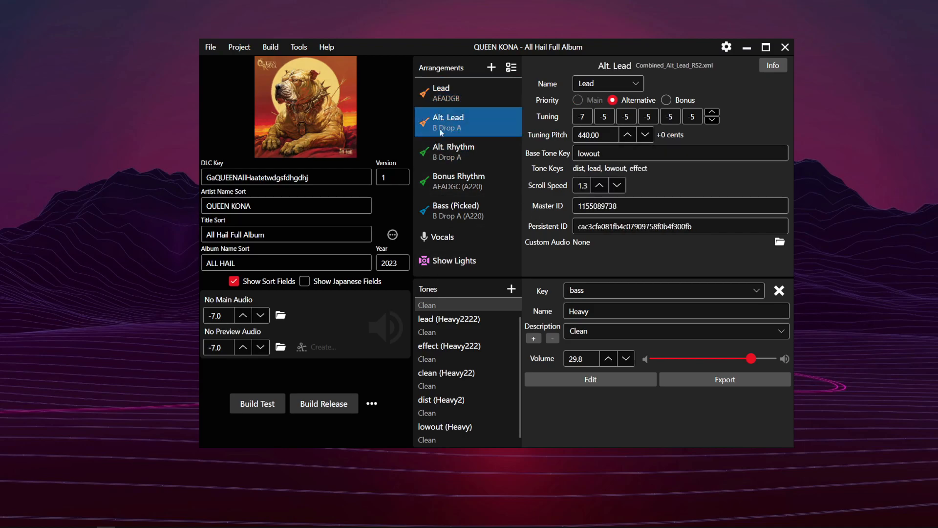
click(449, 80)
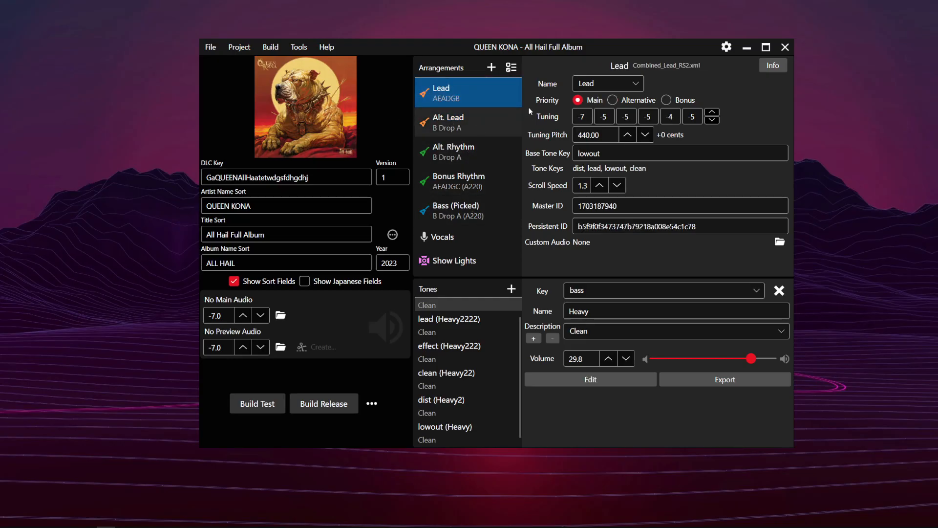
- Load combo.wav as the main audio and combo_preview.wav as the preview audio
click(283, 315)
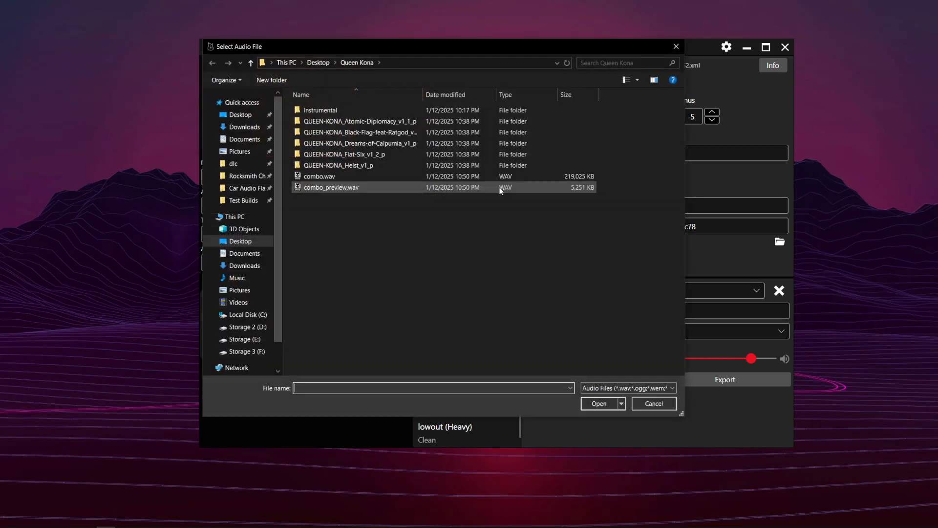
double_click(386, 178)
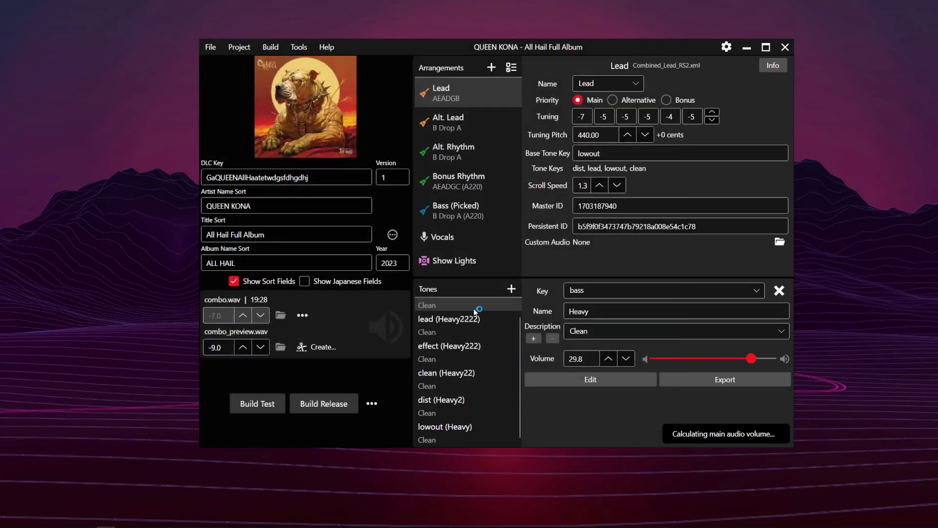
click(318, 347)
click(536, 283)
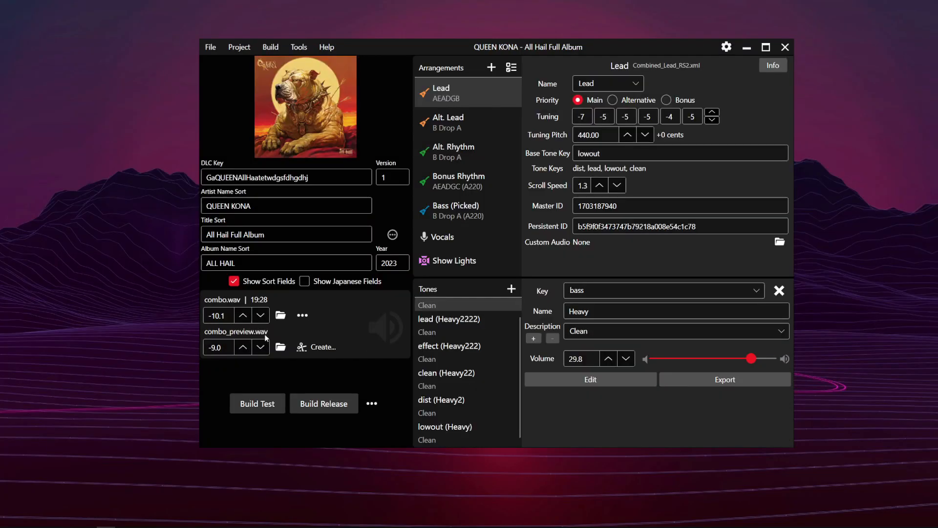
click(281, 346)
click(374, 190)
double_click(374, 189)
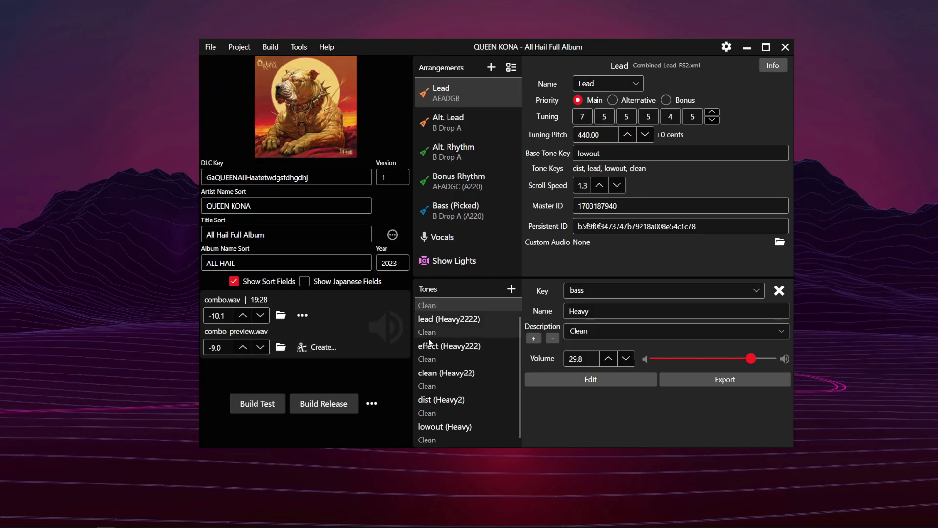
- Attempt the release build, and set all of the Lead arrangement's reported issues as ignored
click(339, 408)
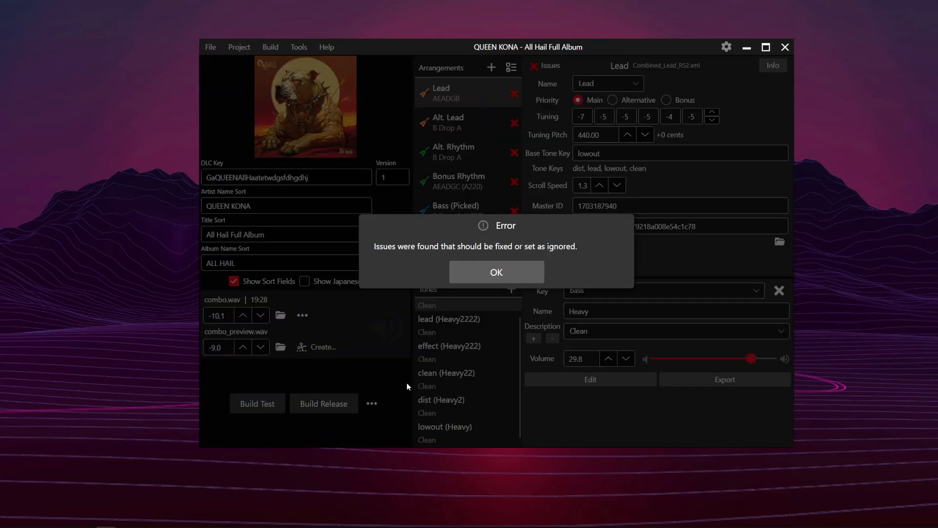
click(506, 277)
click(518, 69)
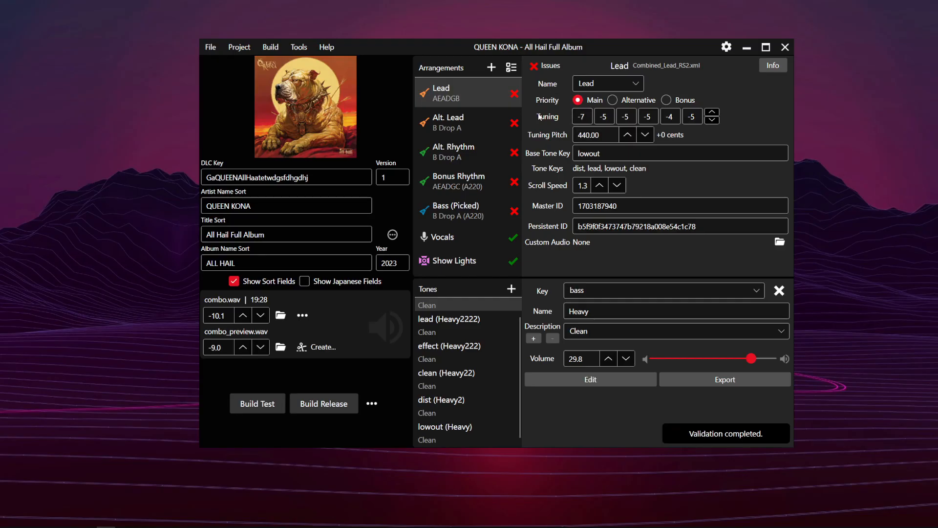
click(541, 68)
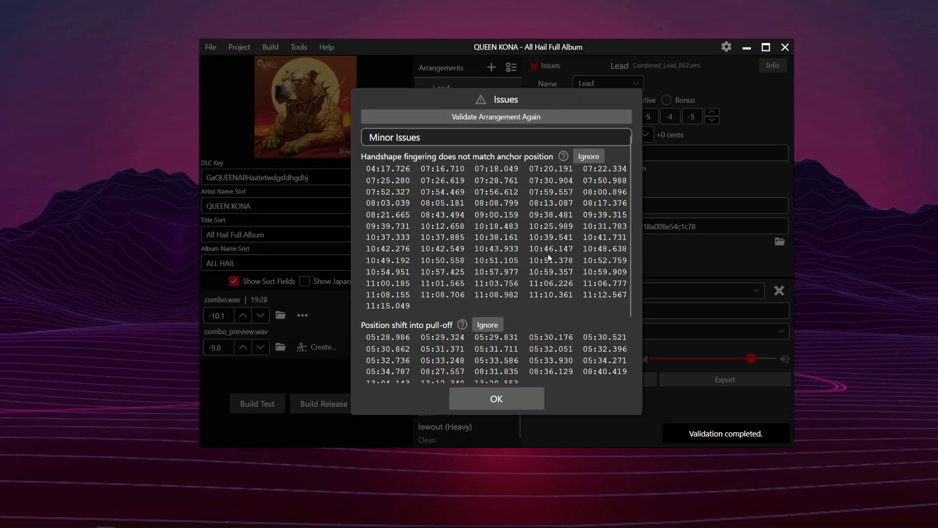
click(591, 157)
click(489, 155)
click(490, 156)
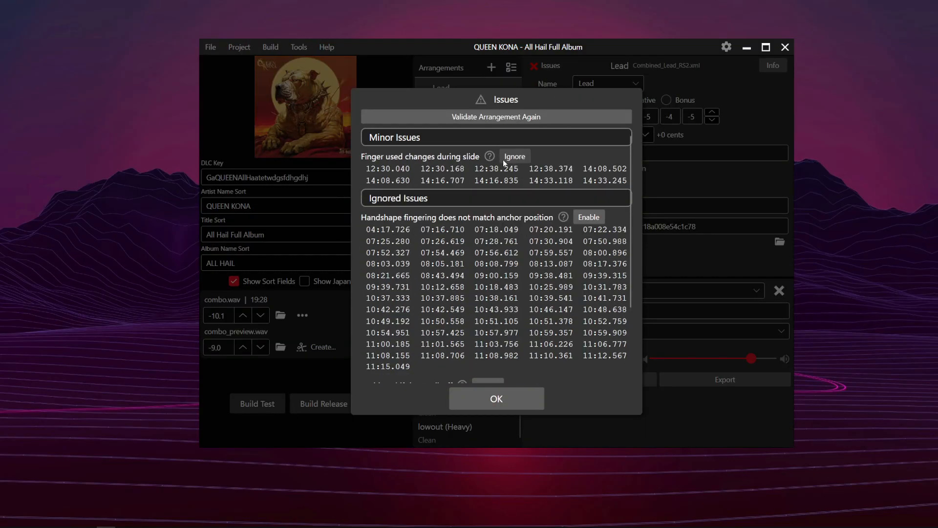
click(504, 158)
click(493, 401)
- Set the Alt. Rhythm arrangement's remaining issues as ignored and build the release package of the album
click(459, 151)
click(546, 66)
click(522, 156)
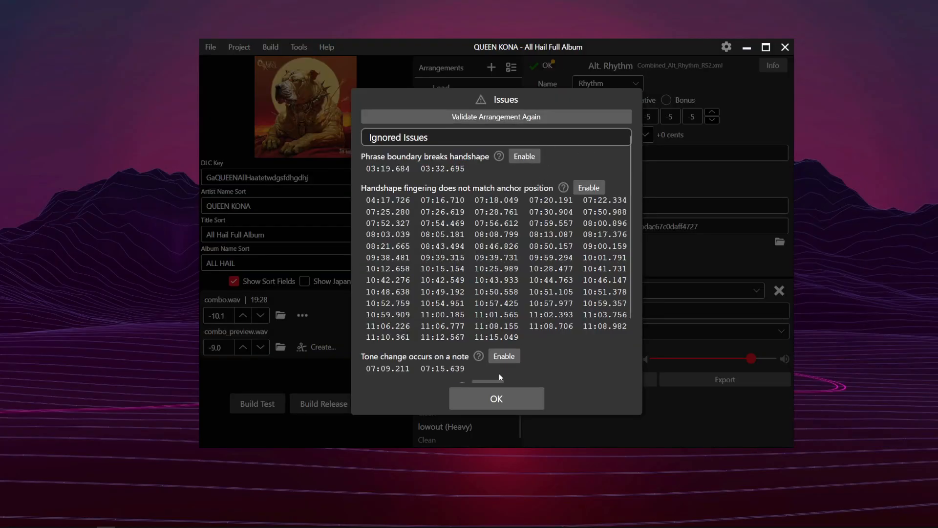
click(496, 398)
click(326, 409)
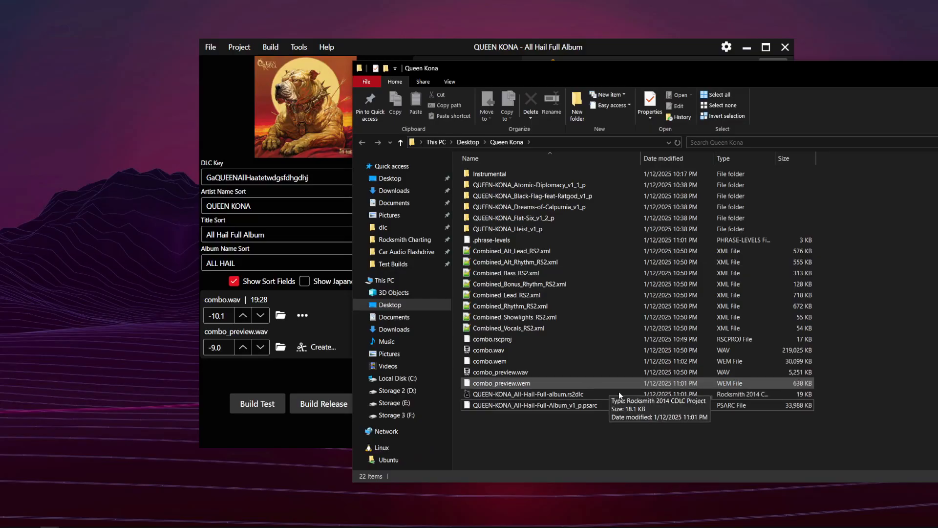
drag(572, 411, 412, 240)
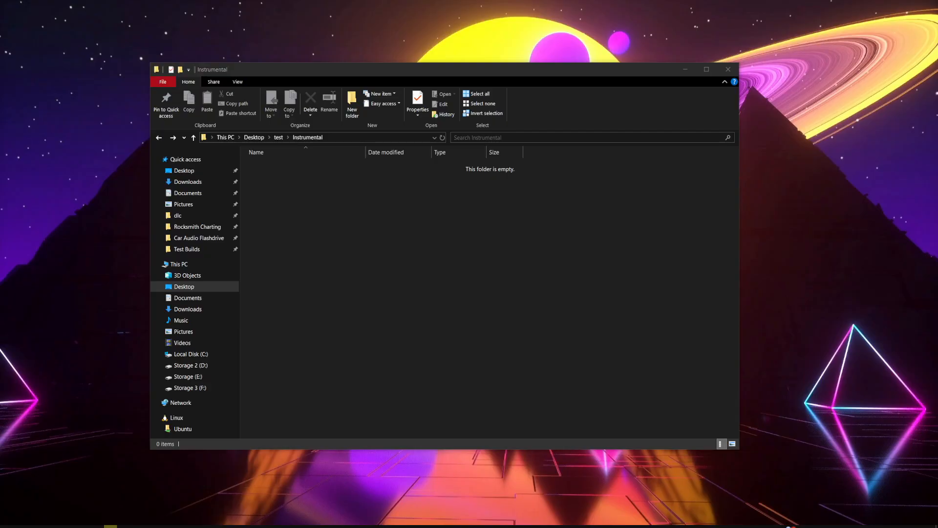
key(super+e)
drag(660, 78, 937, 93)
drag(937, 274, 515, 274)
click(590, 262)
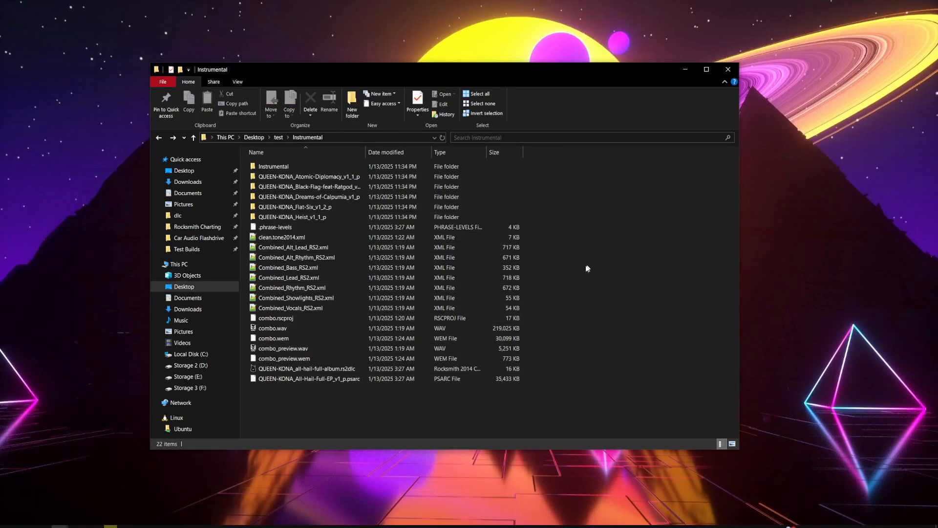
drag(552, 406, 375, 408)
drag(438, 398, 341, 391)
- Switch to EOF and create a new song from combo.wav with artist sadasd and title dsasda in the source audio's folder
key(alt+Tab)
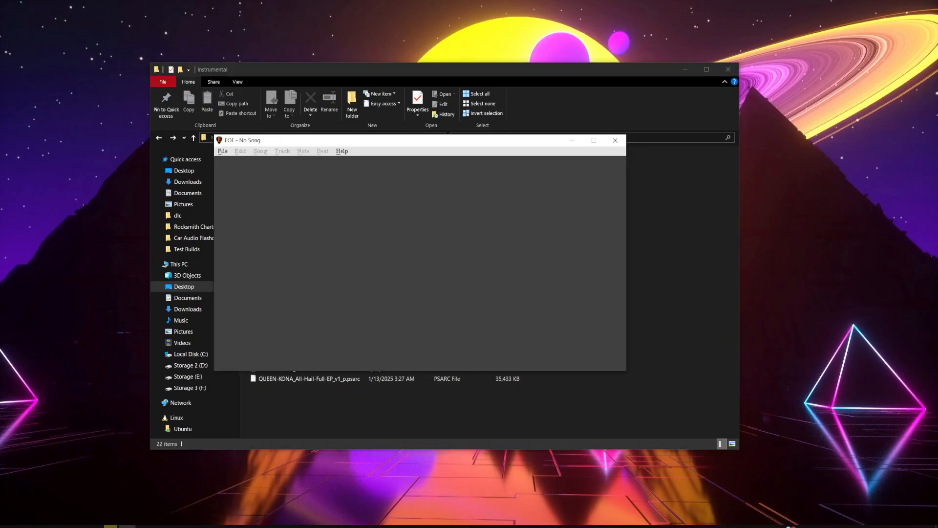
click(223, 152)
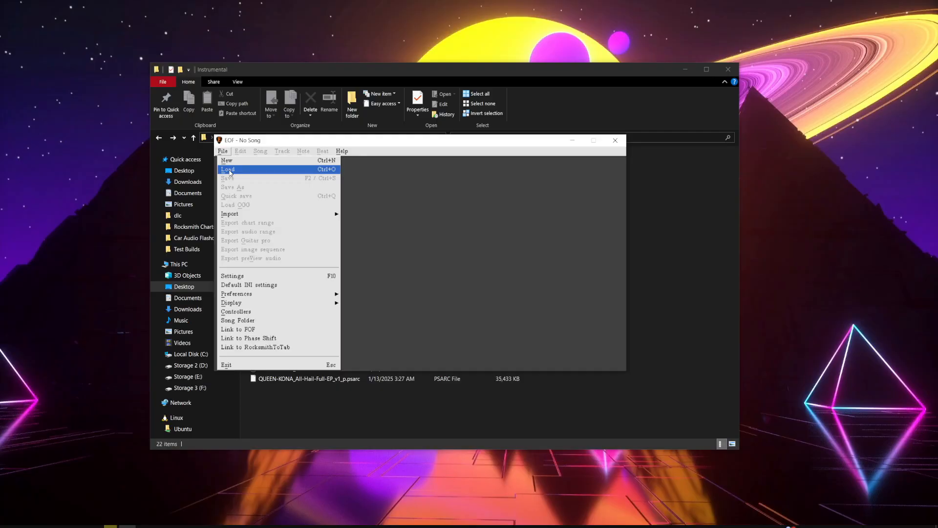
click(229, 170)
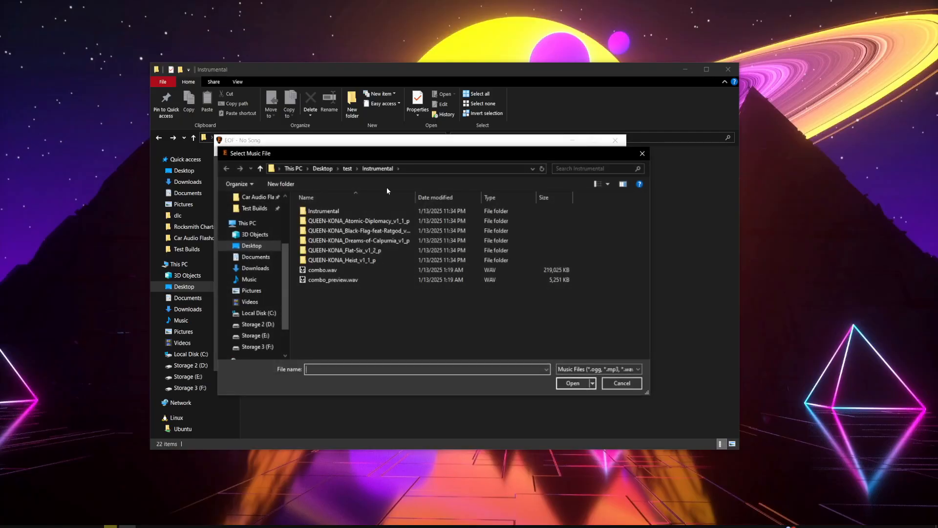
double_click(350, 273)
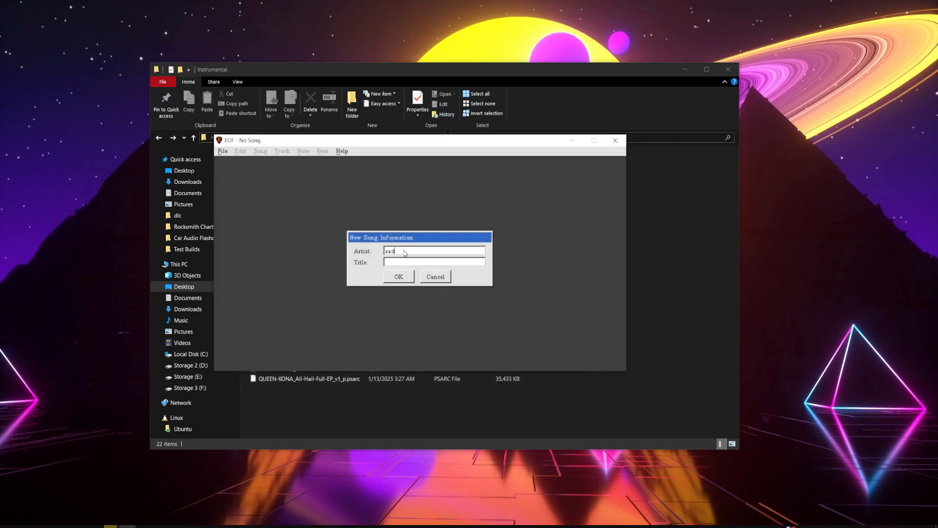
text(dasads)
click(402, 273)
click(403, 252)
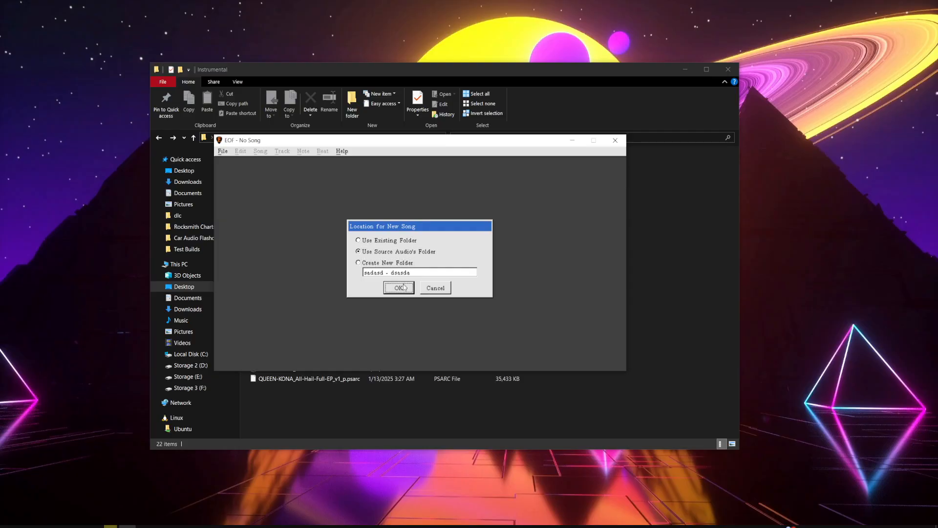
click(403, 286)
click(398, 294)
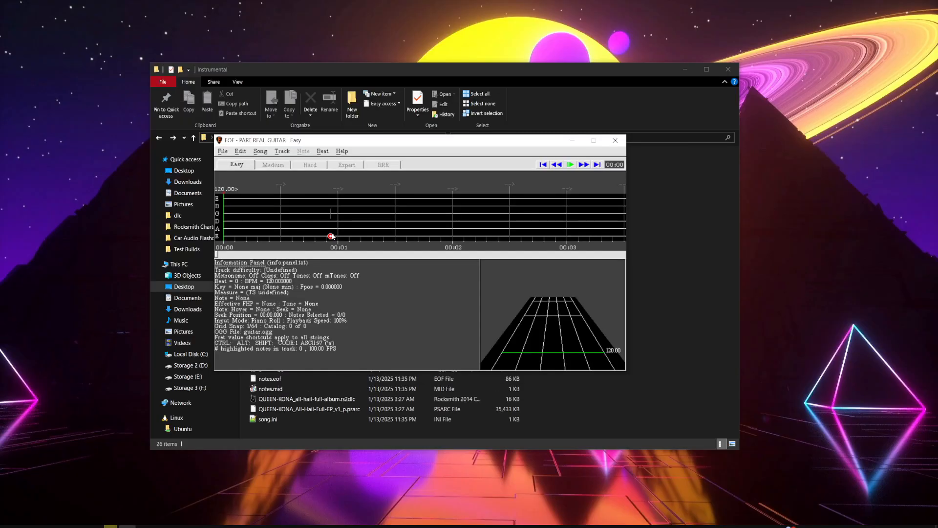
- Display the audio waveform and switch from the guitar track to PART VOCALS
key(F5)
key(Right)
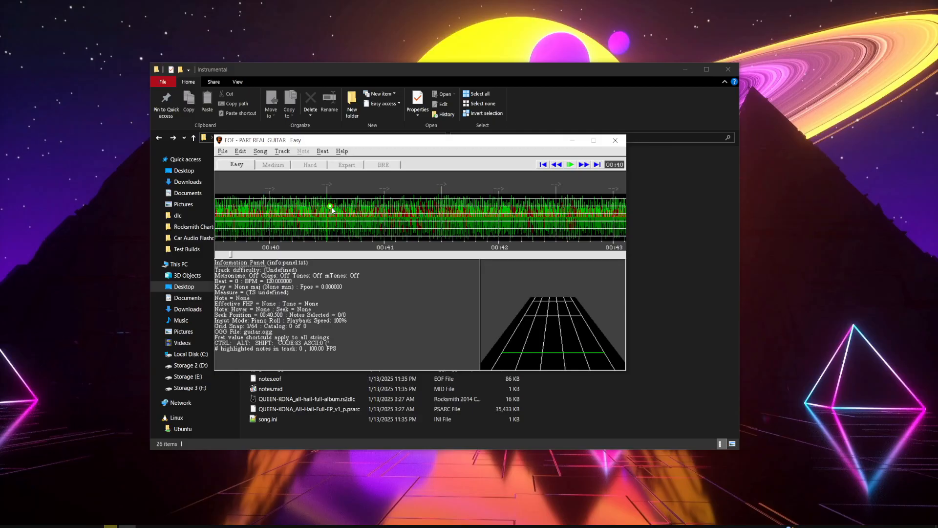
key(Left)
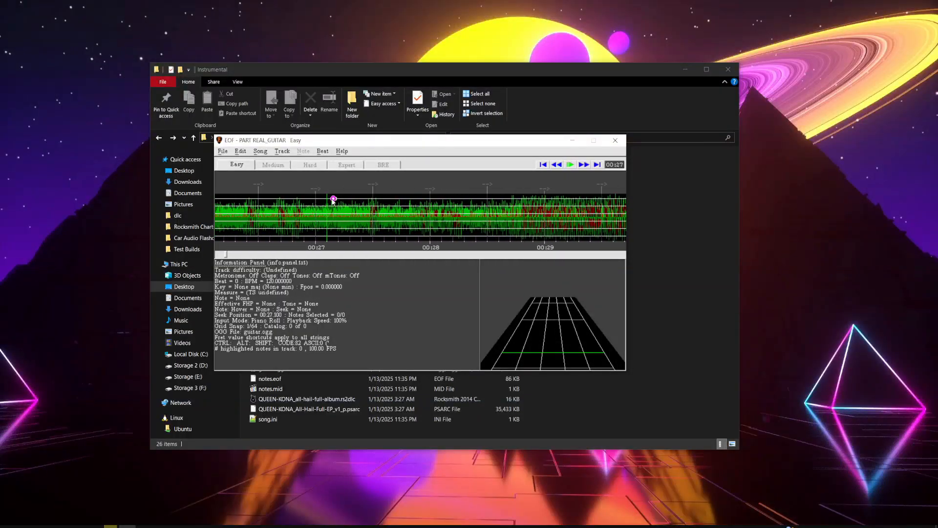
click(261, 150)
mouse_move(274, 171)
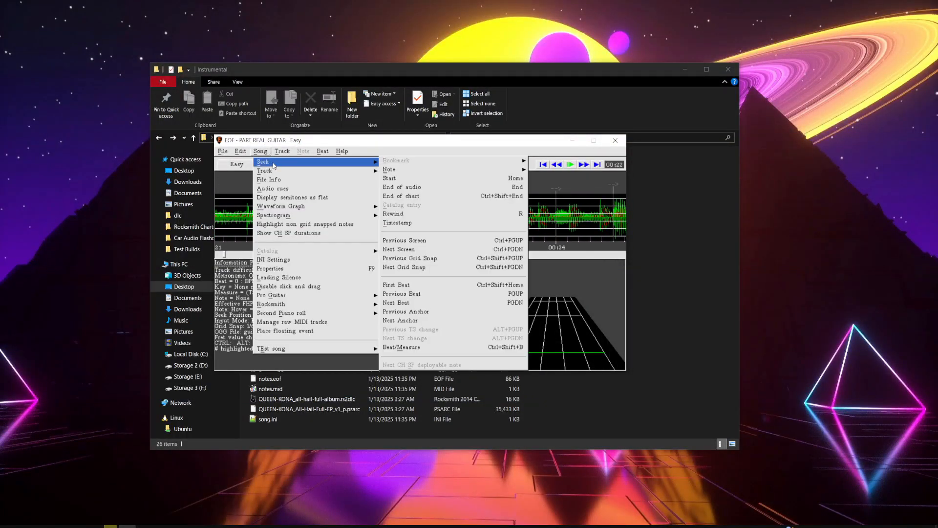
click(403, 216)
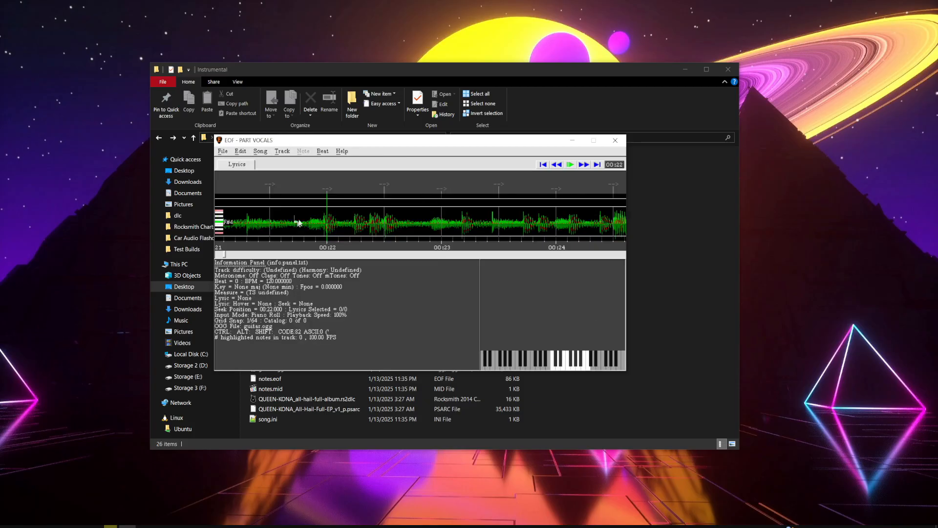
- Place a test lyric asdasdasda at 00:22 on the vocals track, and undo it
click(327, 210)
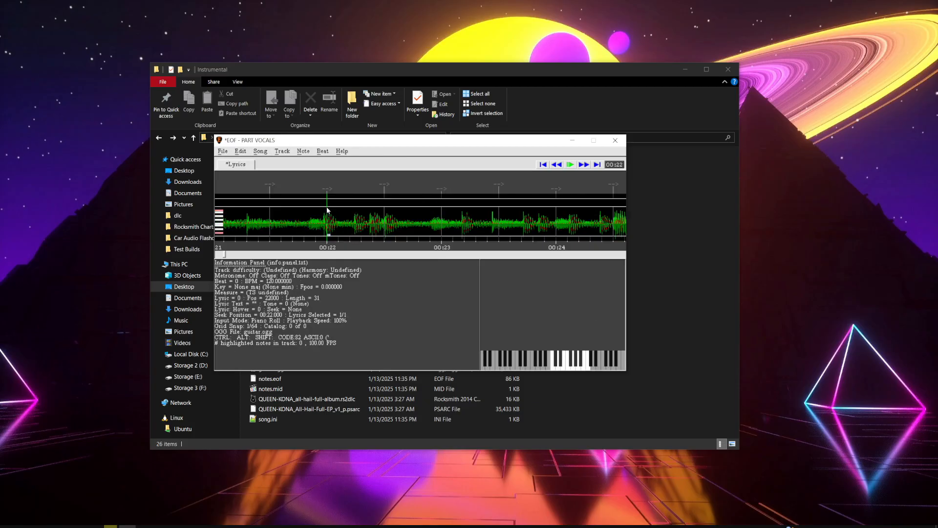
text(lasdasdasda)
key(Return)
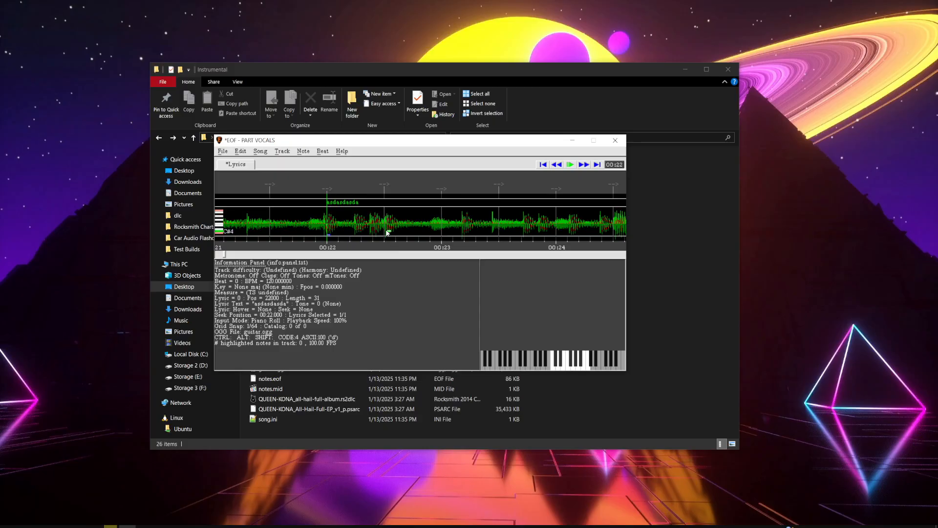
key(ctrl+z)
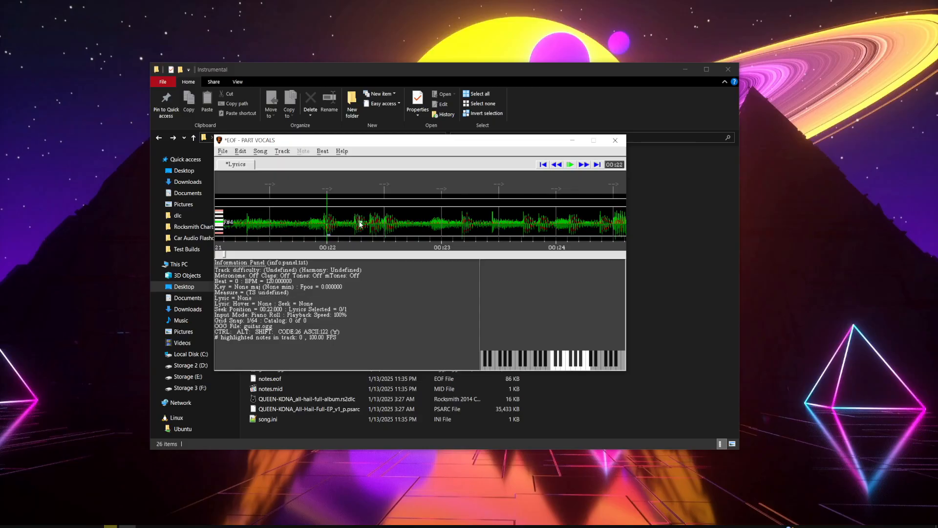
right_click(329, 212)
- Switch to Better UltraStar Creator in the browser and load combo.wav from the test\Instrumental folder as the audio source
click(145, 526)
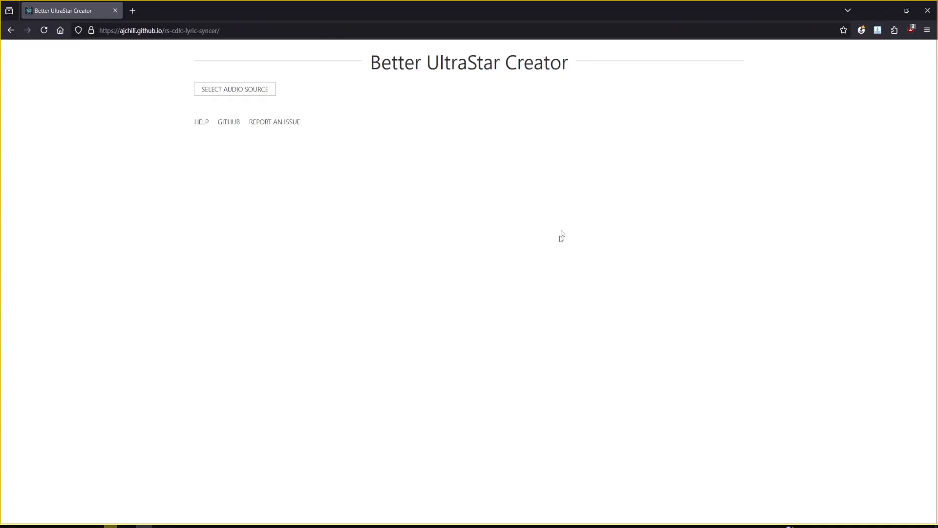
click(272, 93)
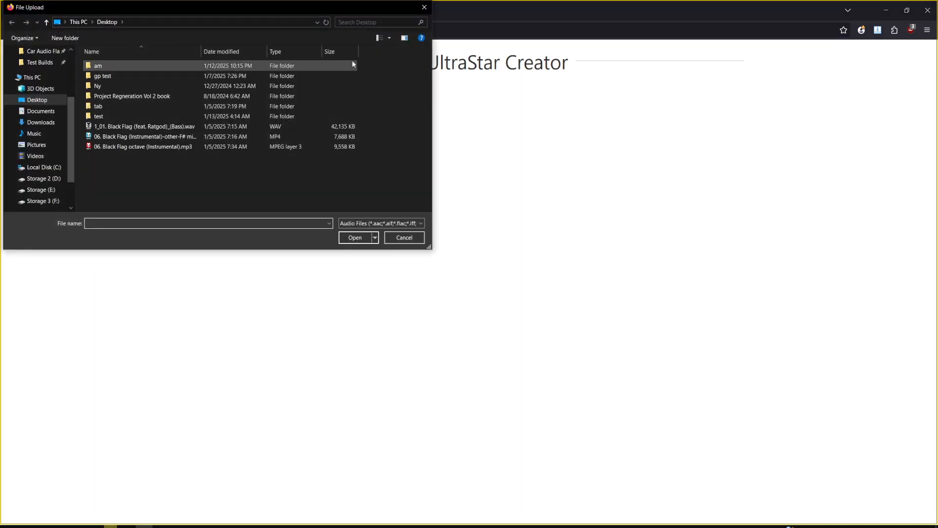
double_click(122, 116)
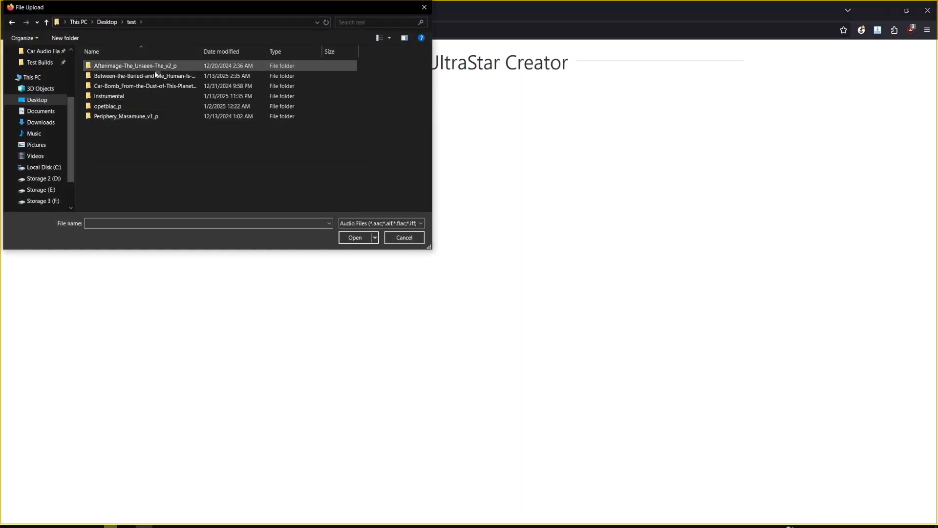
double_click(136, 97)
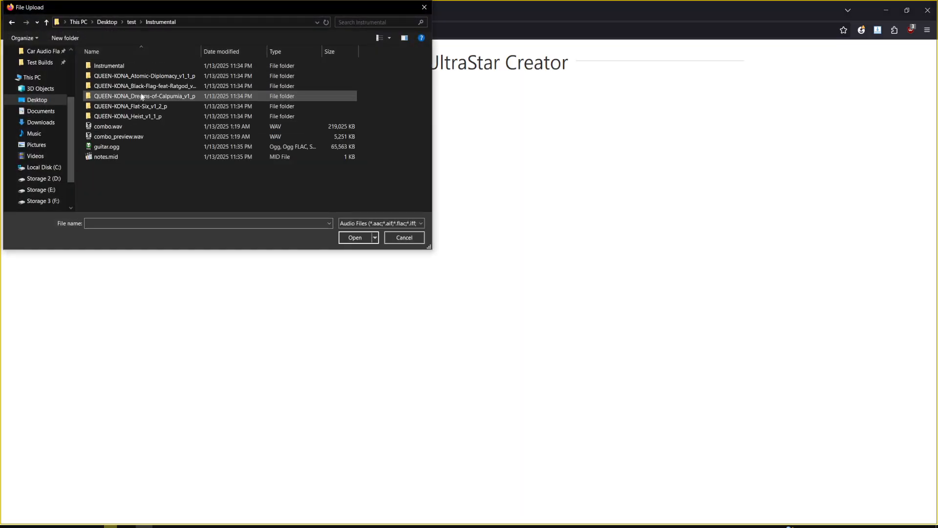
double_click(149, 128)
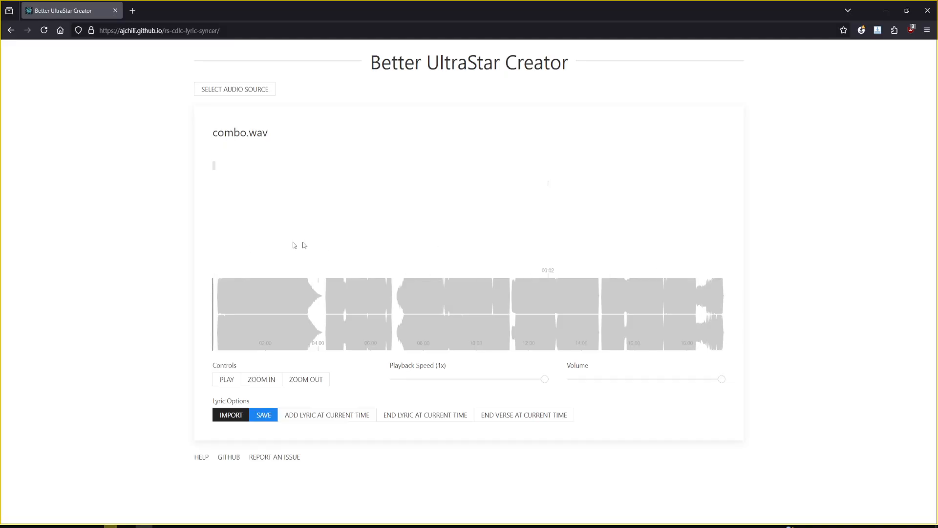
- Add the lyric Black Flag at about 00:10.57, where the first song's audio begins
click(218, 326)
click(219, 324)
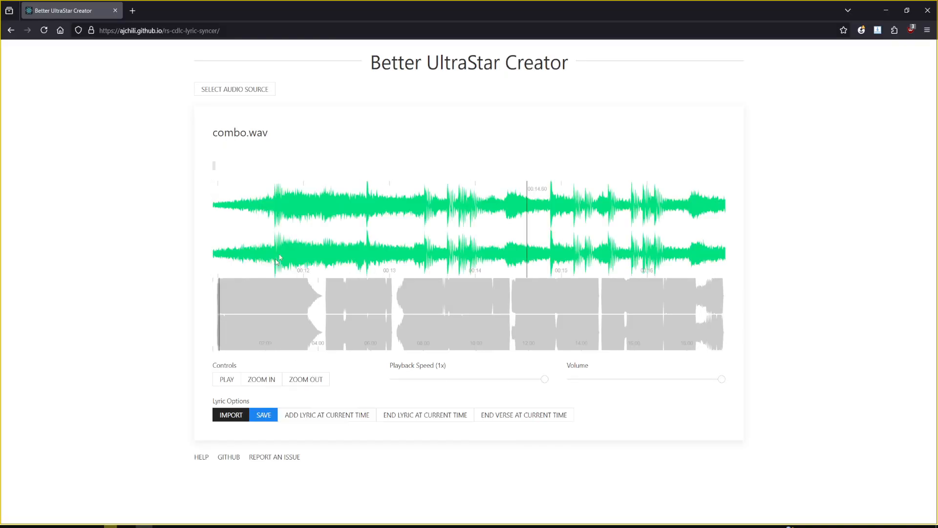
drag(279, 250, 488, 206)
click(458, 207)
key(space)
drag(567, 213, 445, 219)
key(space)
drag(272, 203, 423, 205)
click(421, 206)
text(a)
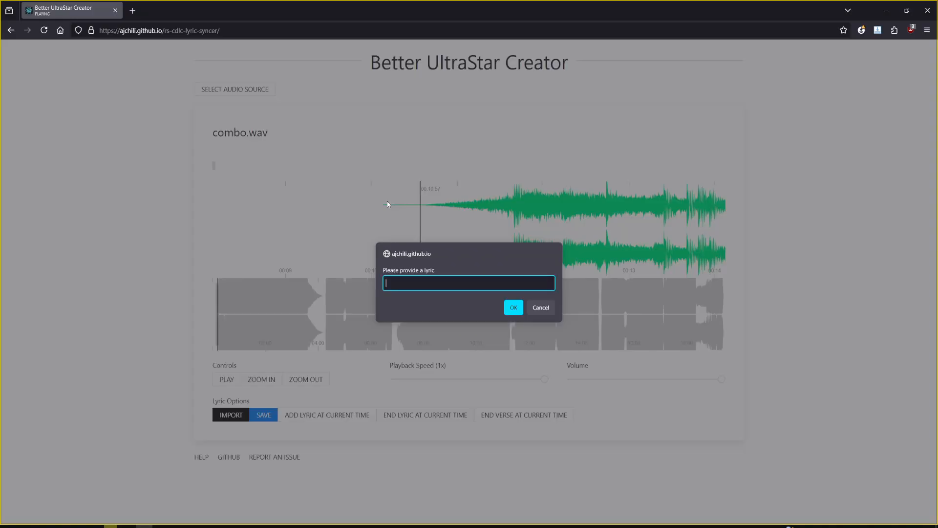
text(Black Flag)
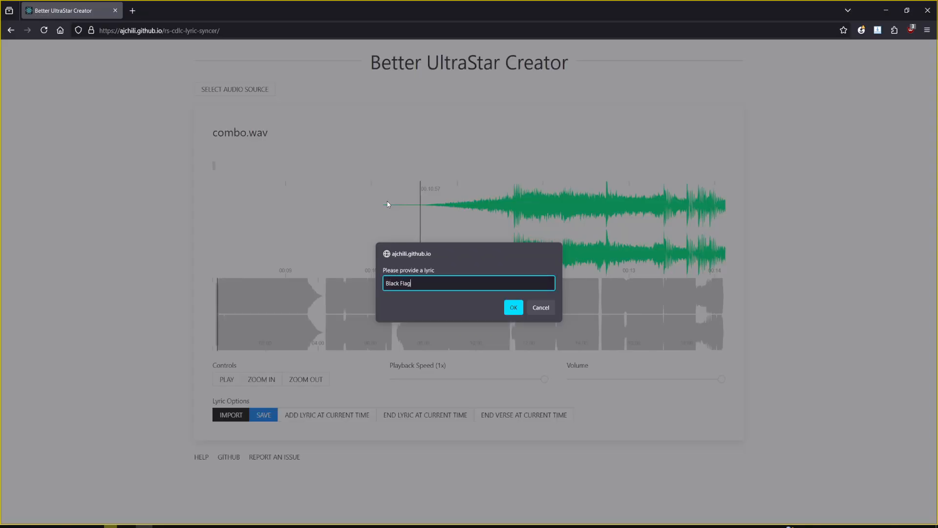
key(Return)
- End the Black Flag lyric and its verse where the first song fades out
drag(281, 304, 320, 292)
key(s)
key(d)
- Add the lyric atomic at about 04:17, just before the second song's audio begins
click(326, 296)
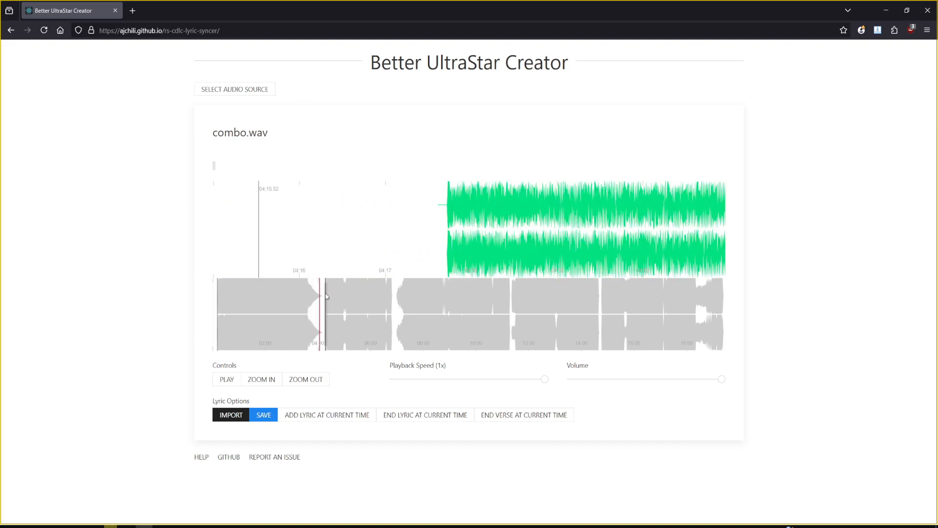
key(a)
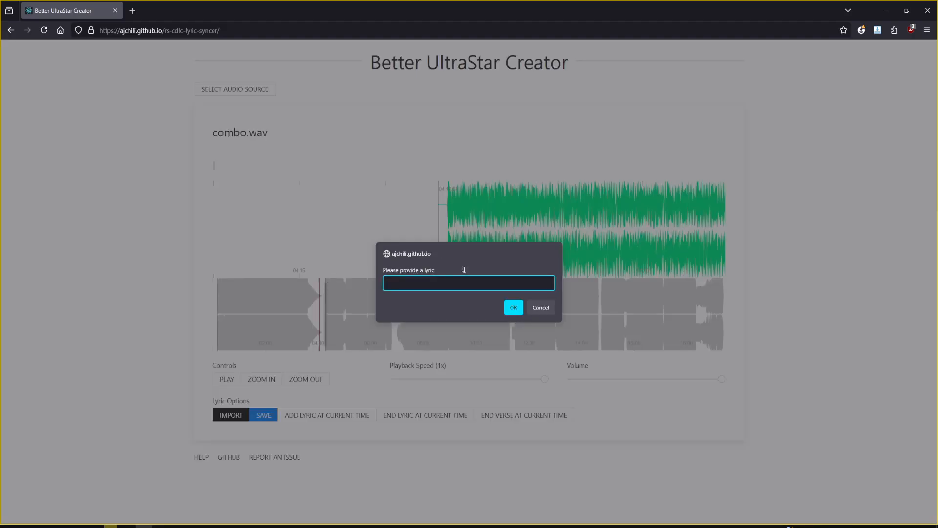
text(atomic)
key(Return)
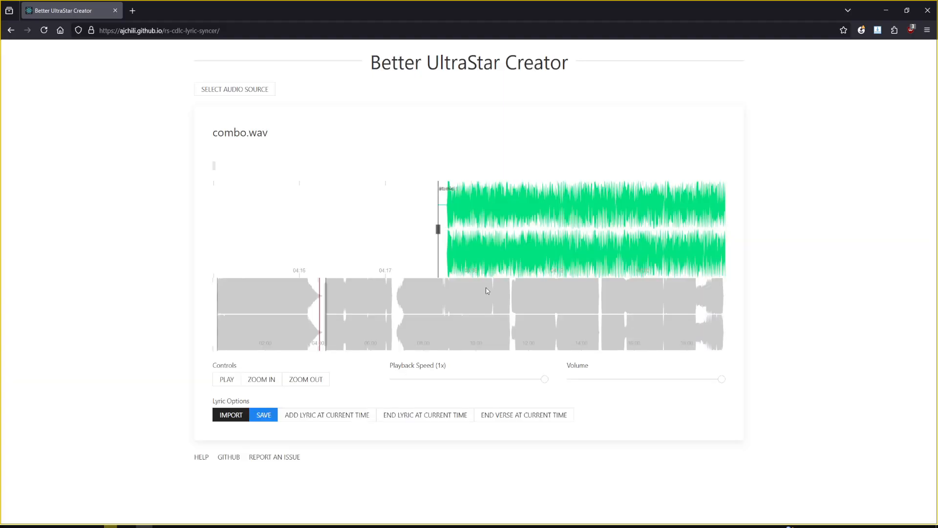
- End the atomic lyric and its verse at about 06:51, where the second song fades out
drag(373, 306, 394, 304)
key(e)
key(v)
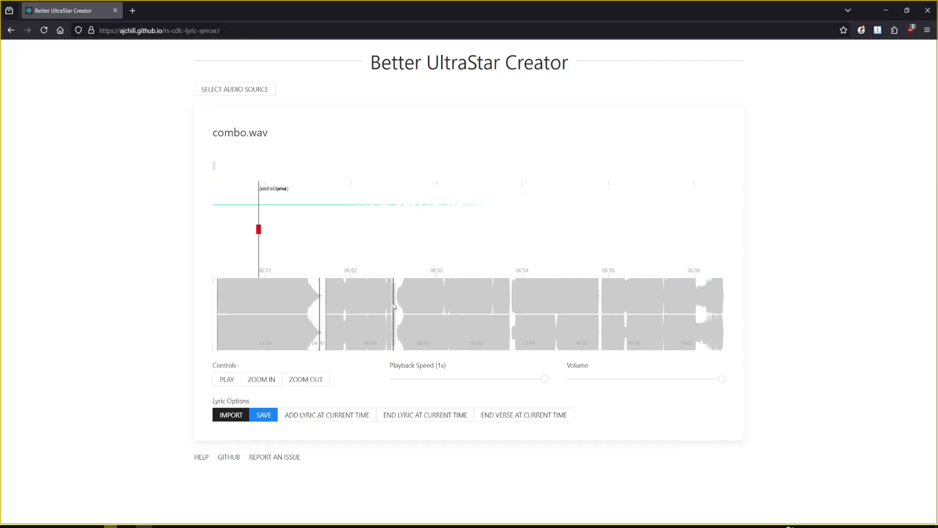
click(391, 303)
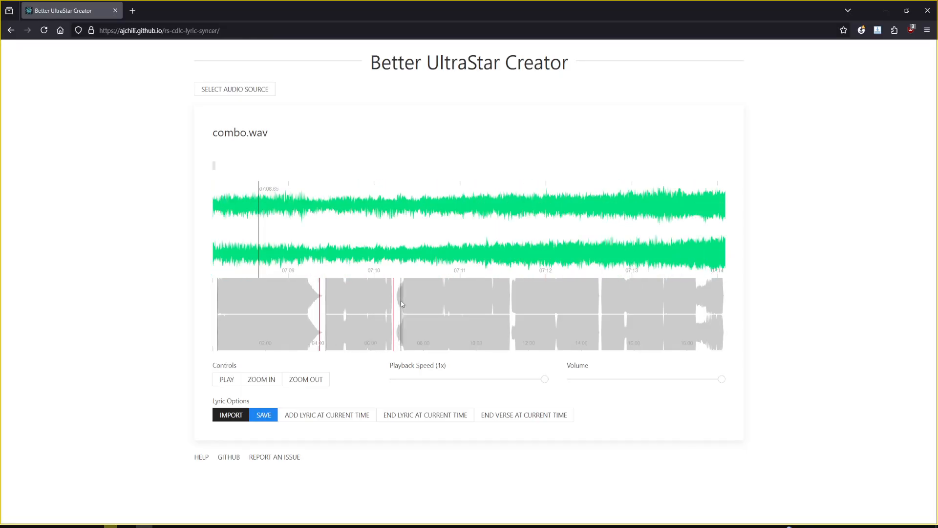
click(335, 296)
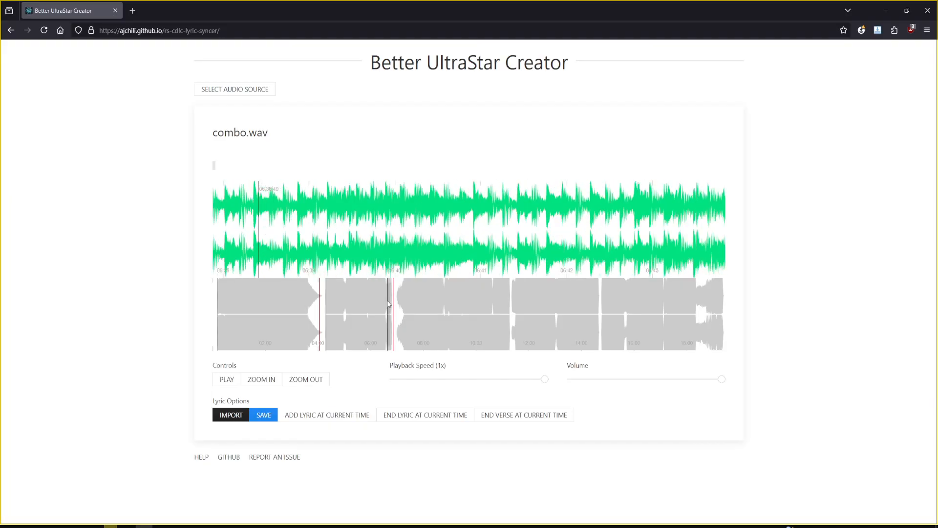
drag(334, 294, 409, 297)
- Save the lyrics with test as both song title and artist, and 112 as the BPM
click(270, 414)
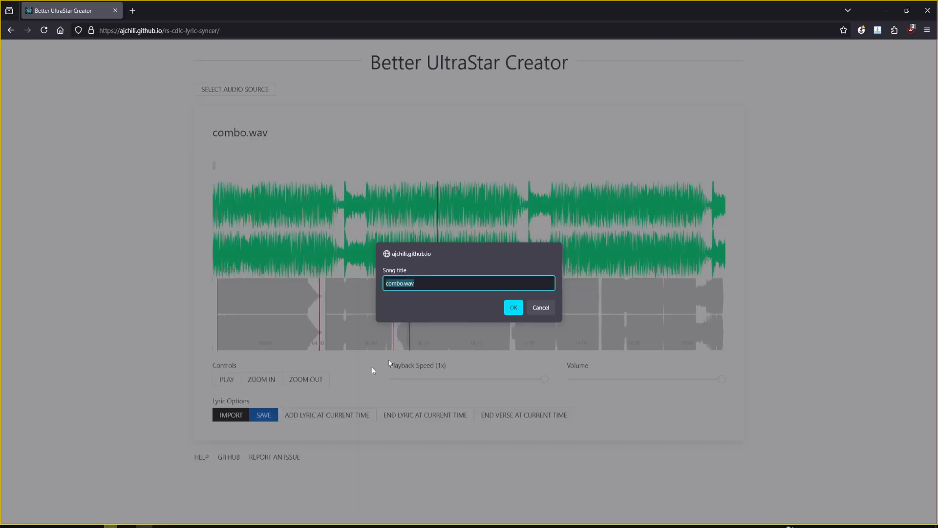
key(BackSpace)
key(Return)
key(Return)
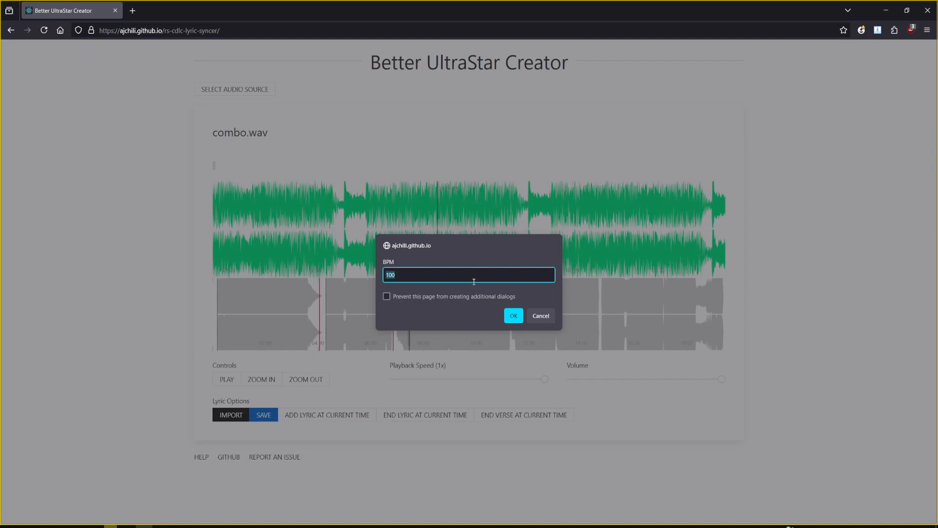
text(1)
key(Return)
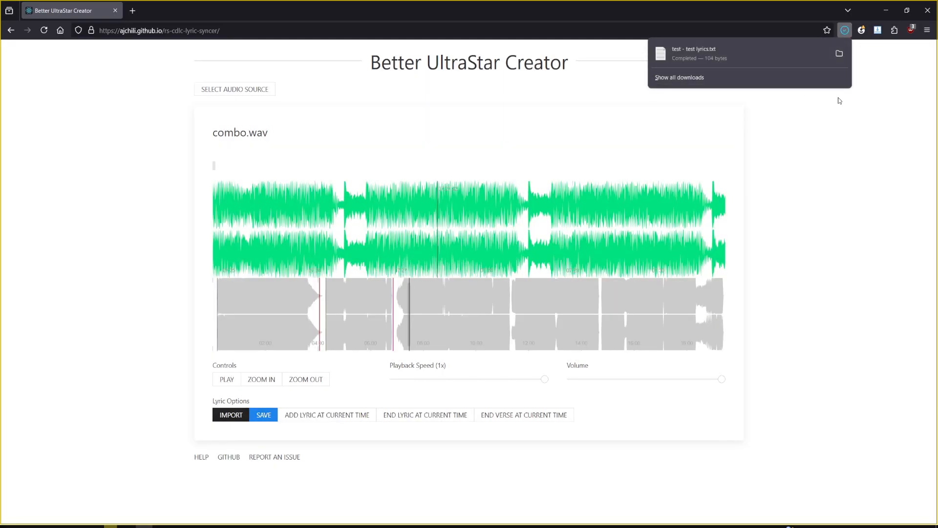
- Review the contents of test - test lyrics.txt from the Instrumental folder in Notepad, and close it
click(873, 288)
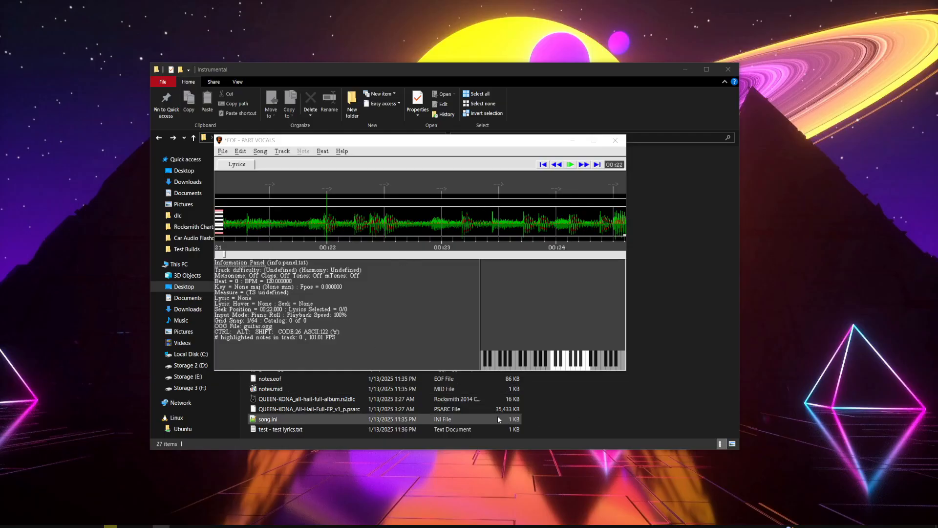
click(487, 429)
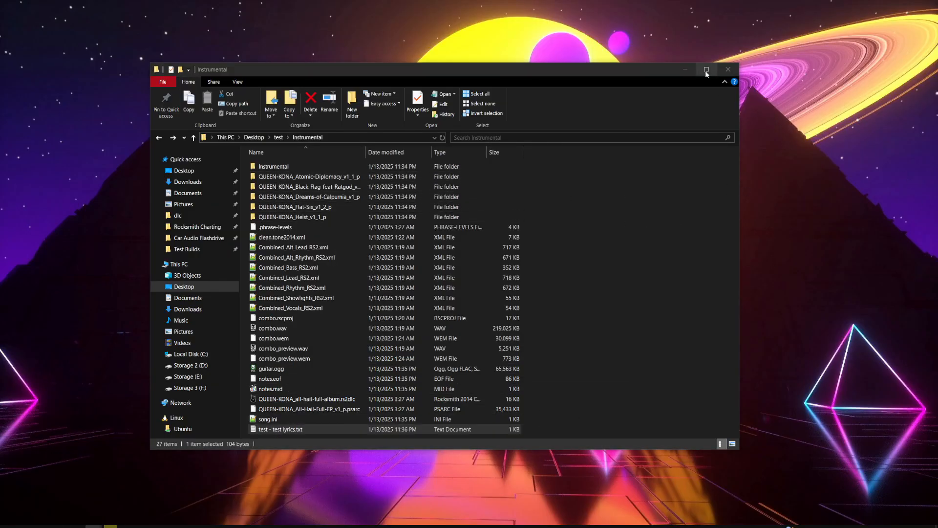
drag(937, 125, 265, 124)
click(237, 213)
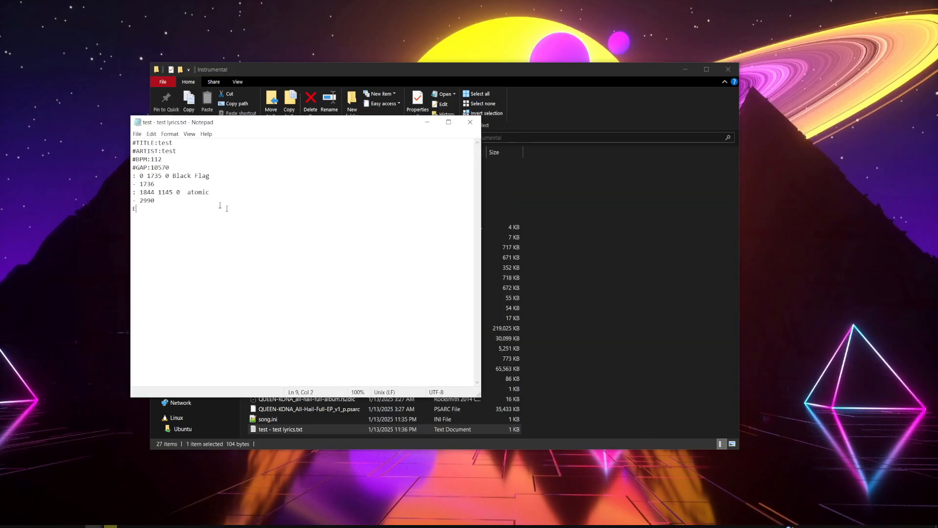
click(470, 122)
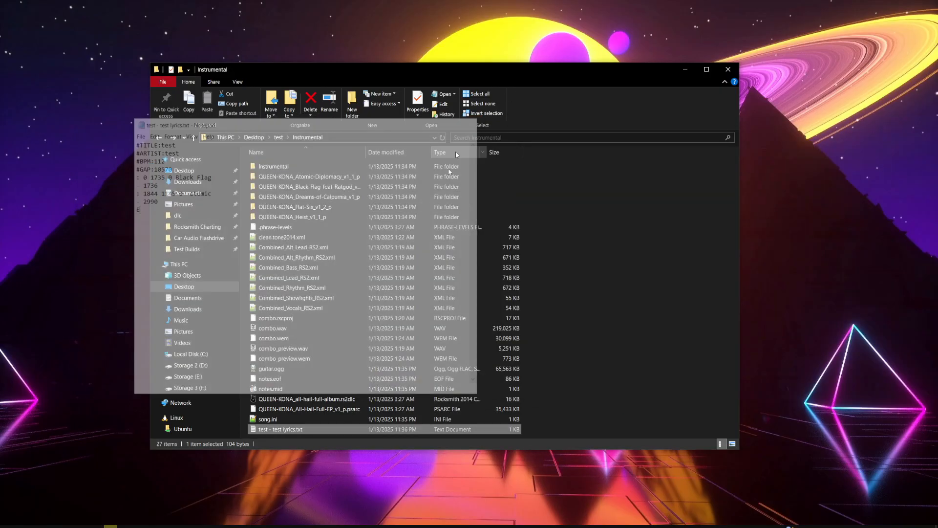
- Switch to EOF, import test - test lyrics.txt into the vocals track, and seek to about 04:02 near the end of Black Flag
click(127, 526)
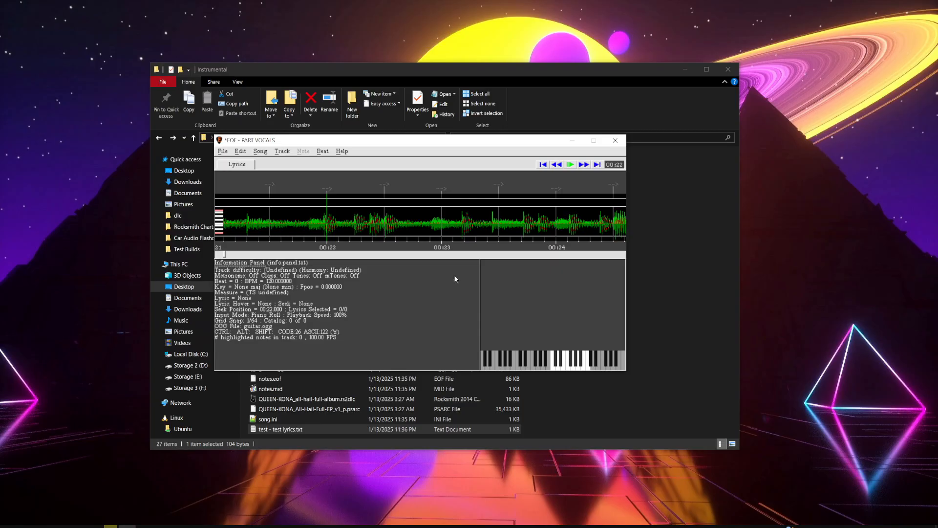
key(F8)
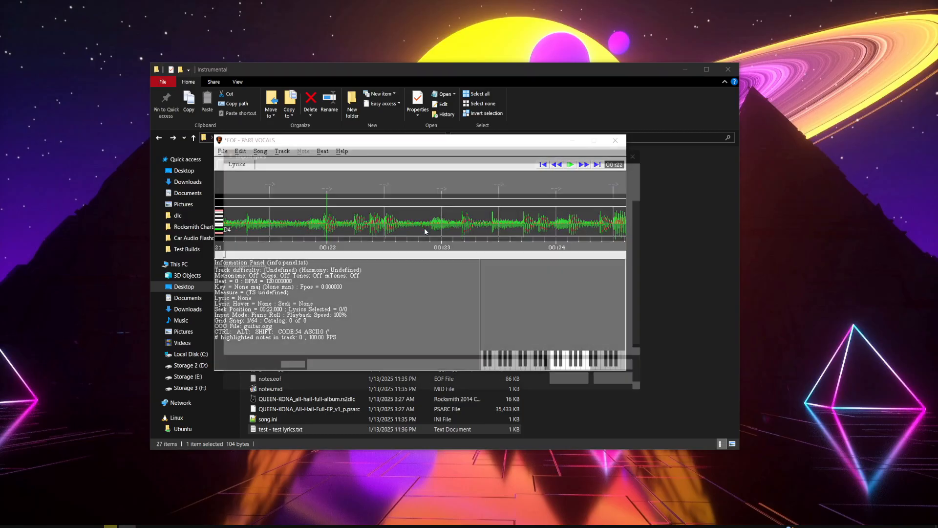
scroll(353, 307, down, 1)
double_click(337, 354)
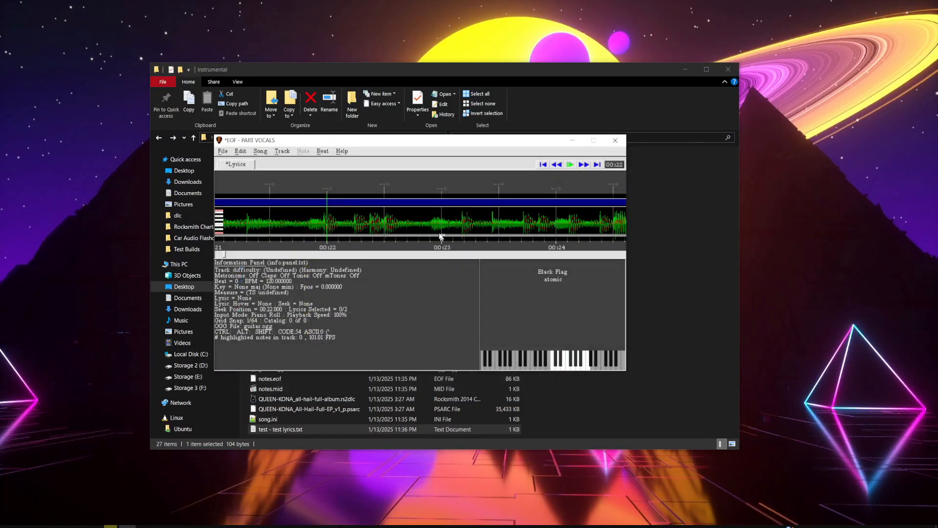
drag(221, 255, 302, 255)
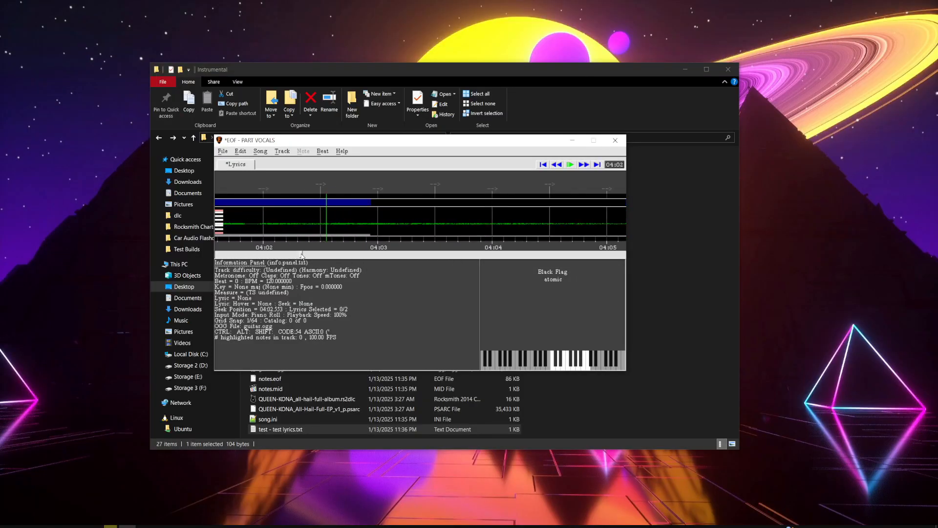
- Save the EOF project with the imported lyrics
click(223, 151)
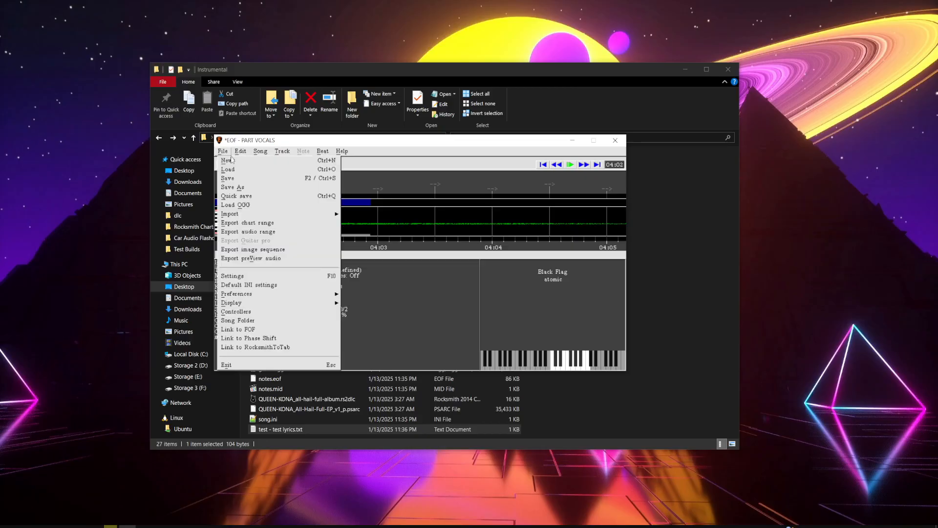
click(236, 177)
click(433, 274)
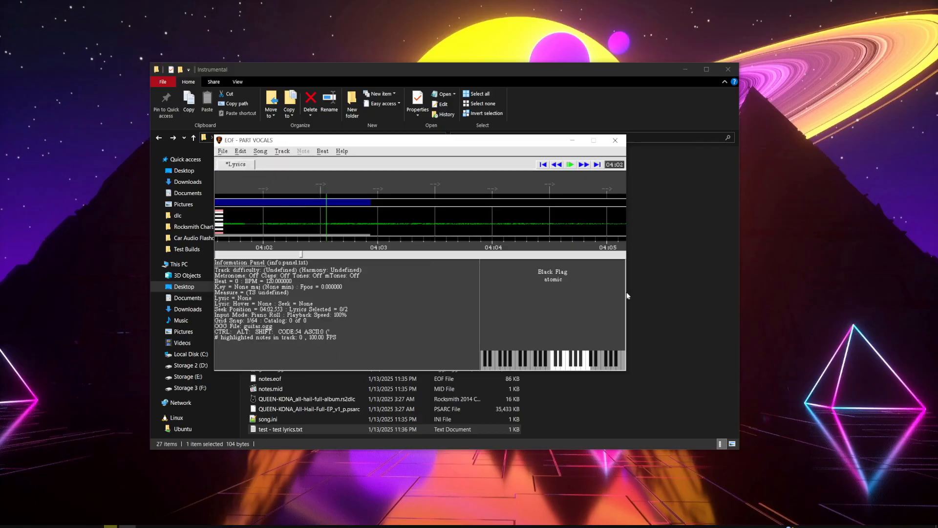
- Locate the exported PART VOCALS_RS2.xml in the Instrumental folder
click(657, 302)
scroll(501, 363, down, 1)
click(294, 394)
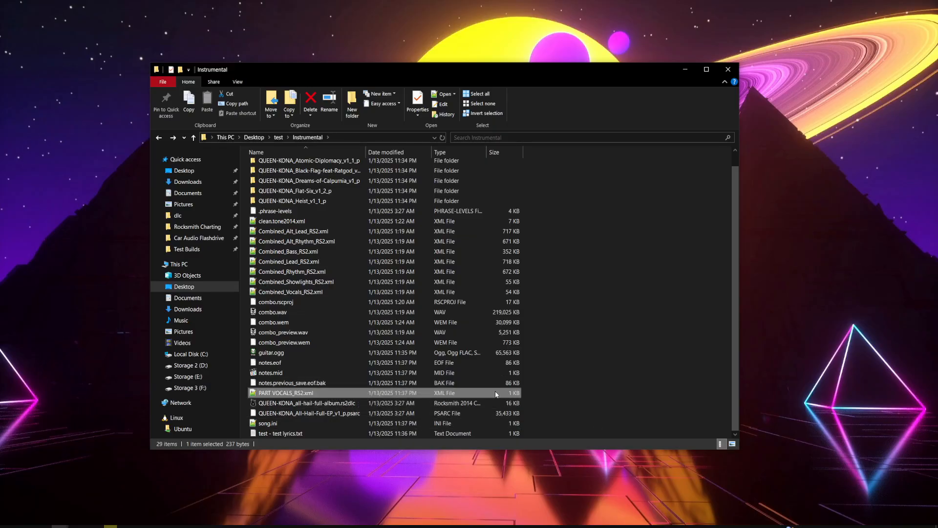
click(614, 324)
click(360, 391)
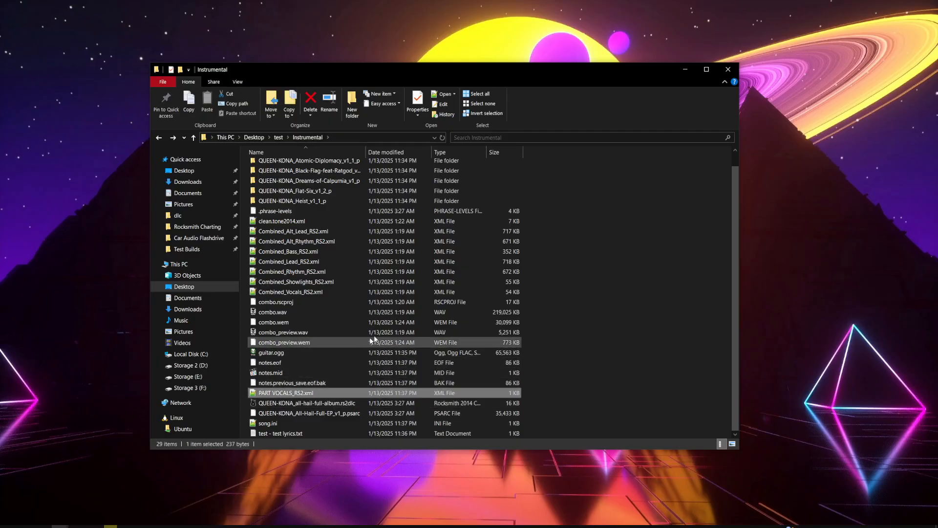
scroll(391, 386, up, 1)
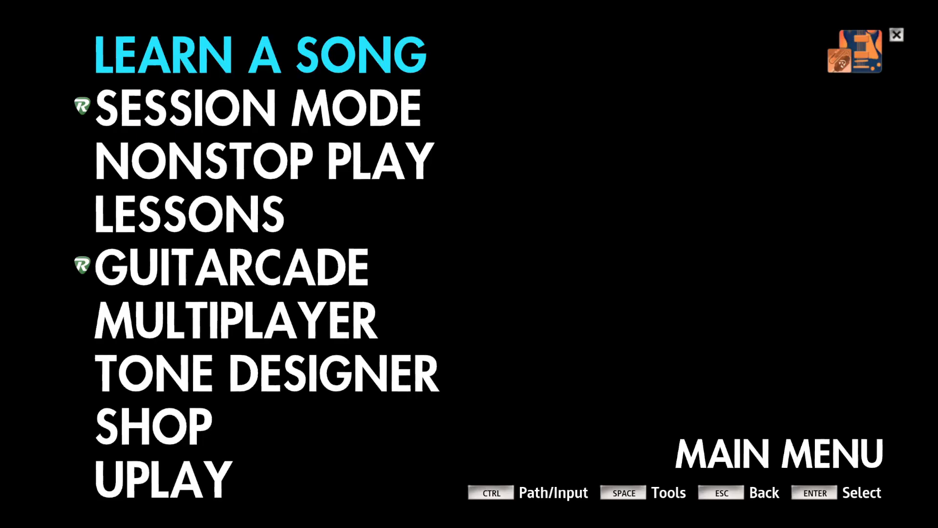
- Switch to Rocksmith 2014, open All Hail Full Album in Learn a Song, and check the Bass arrangement's tuning without playing it
click(362, 47)
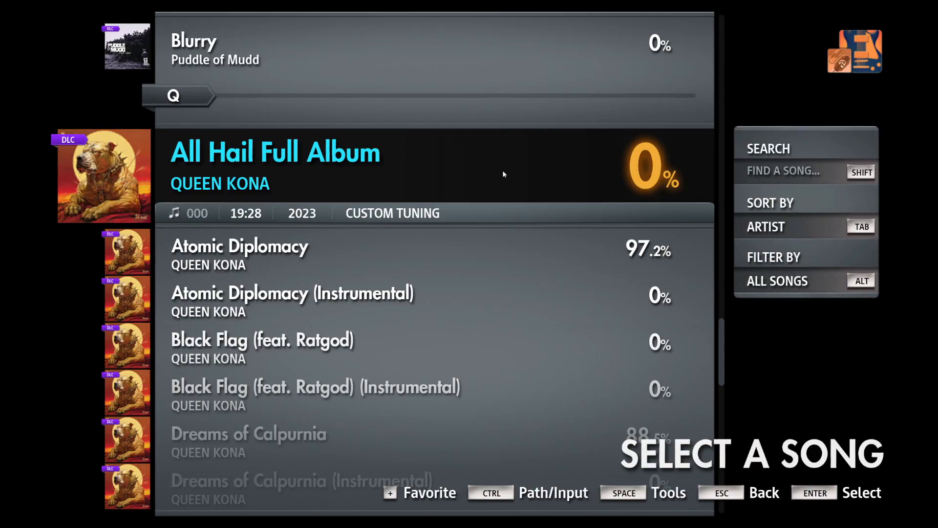
click(485, 173)
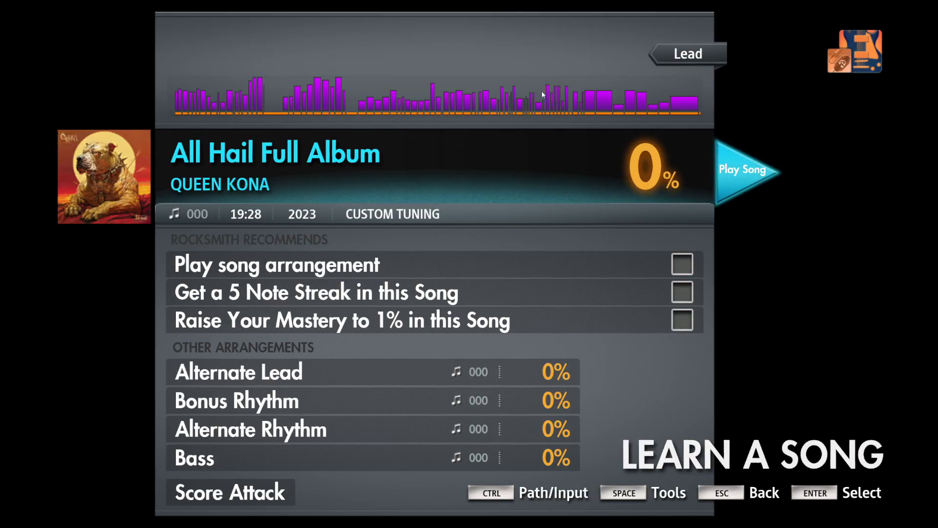
click(221, 455)
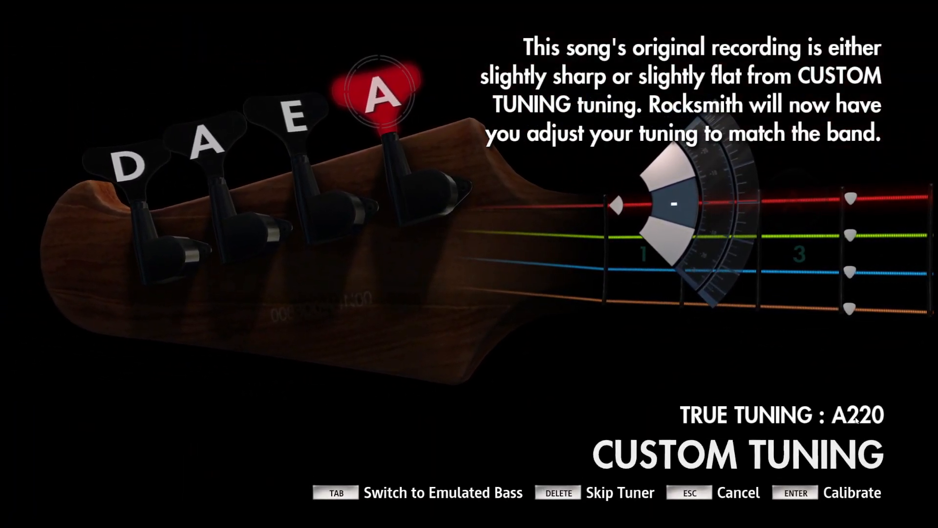
key(Escape)
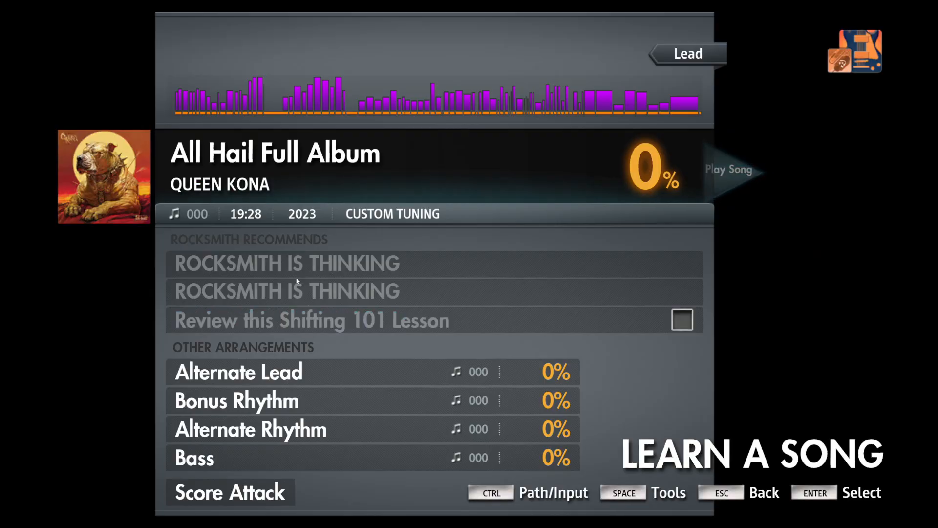
- Play the Lead arrangement of All Hail Full Album with the tuner skipped, briefly pausing and resuming at the Black Flag title lyric
click(604, 179)
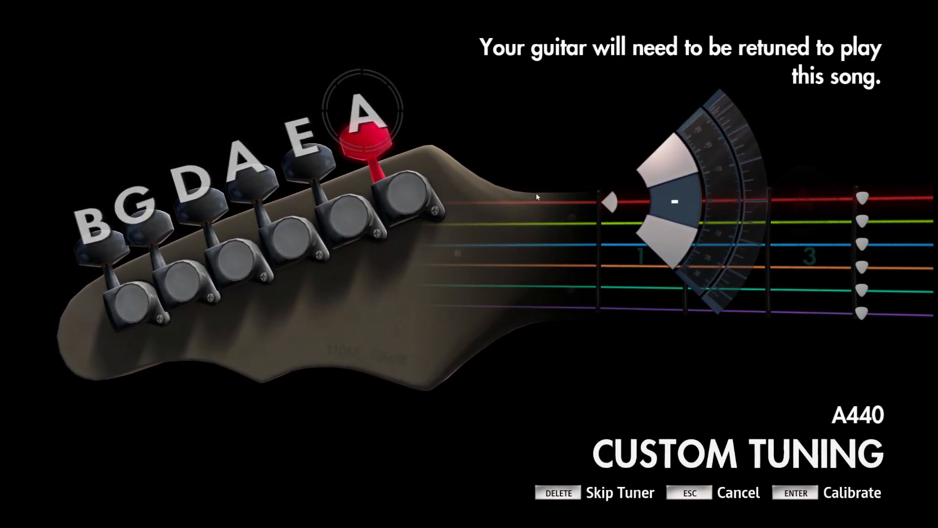
key(Delete)
key(Return)
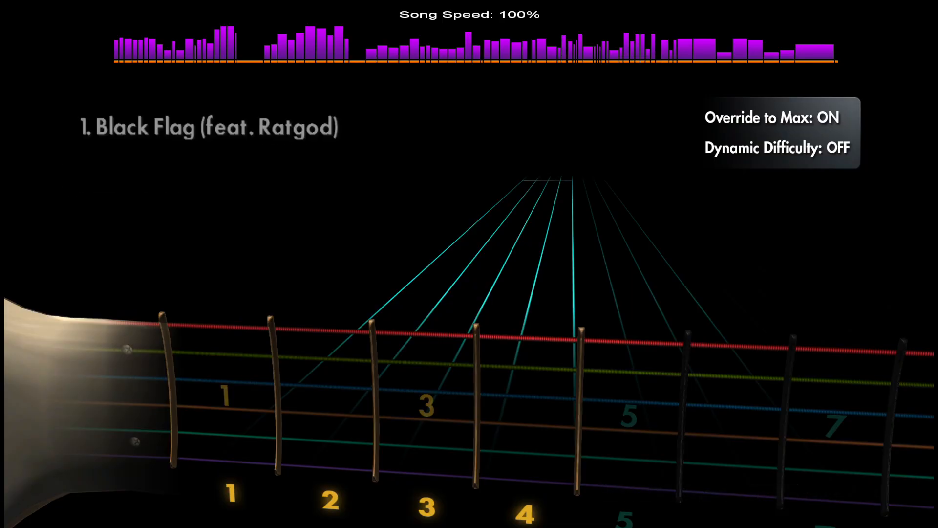
key(Escape)
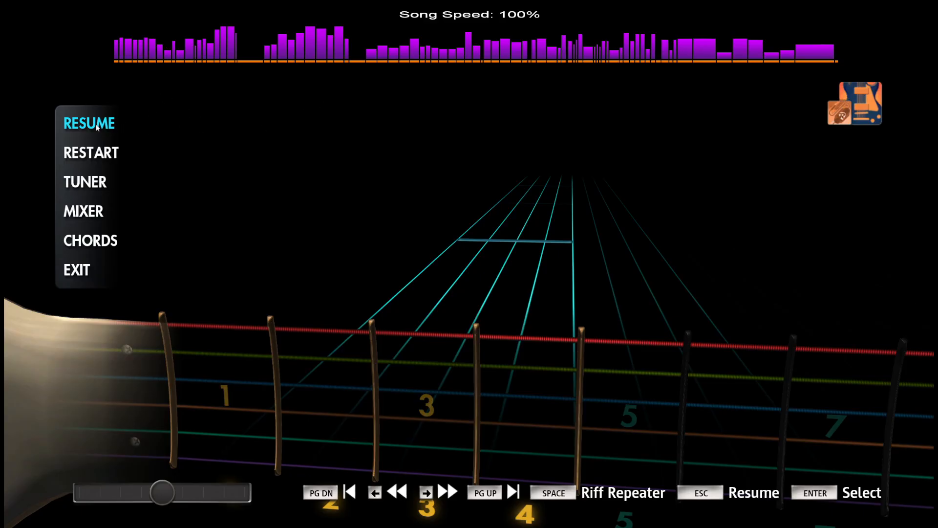
click(119, 132)
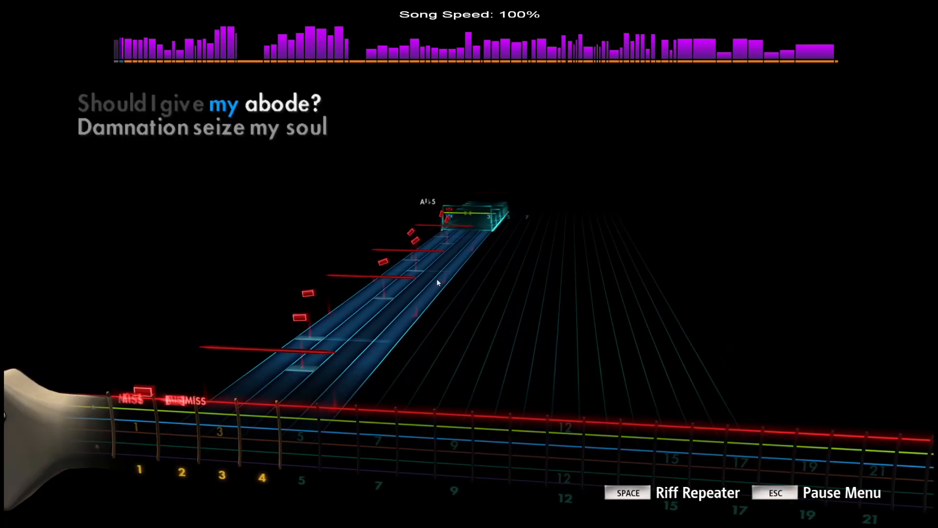
- Use Riff Repeater to jump to the end of the album's first song and resume playback into the second
key(Escape)
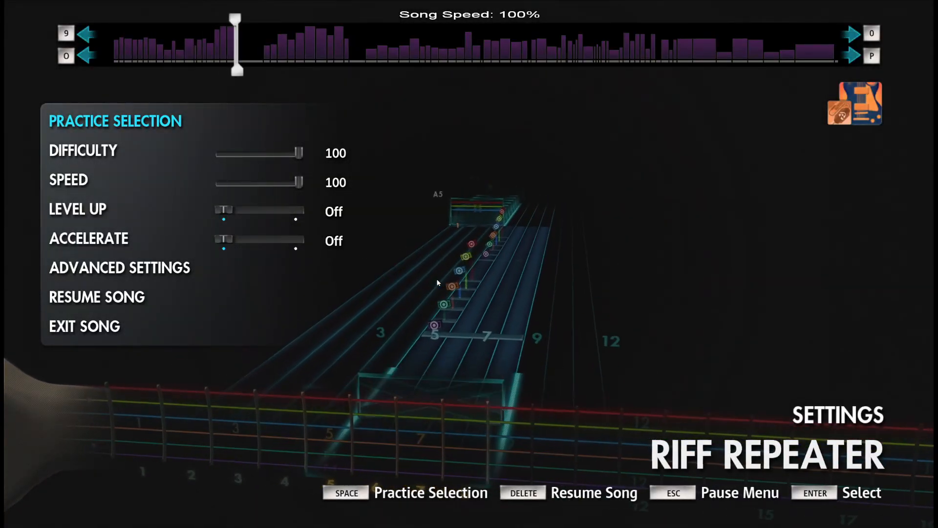
key(Down)
key(Down)
key(Down)
key(Down)
key(Down)
key(Down)
key(Return)
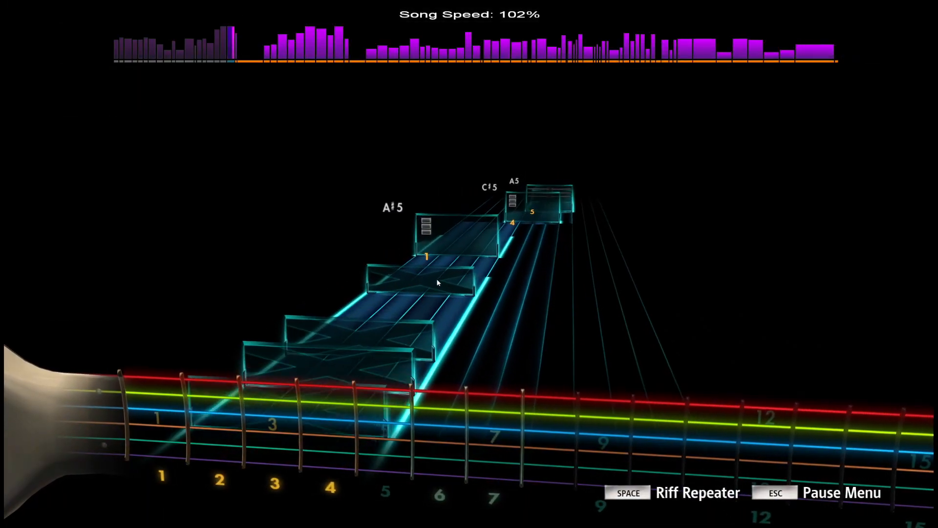
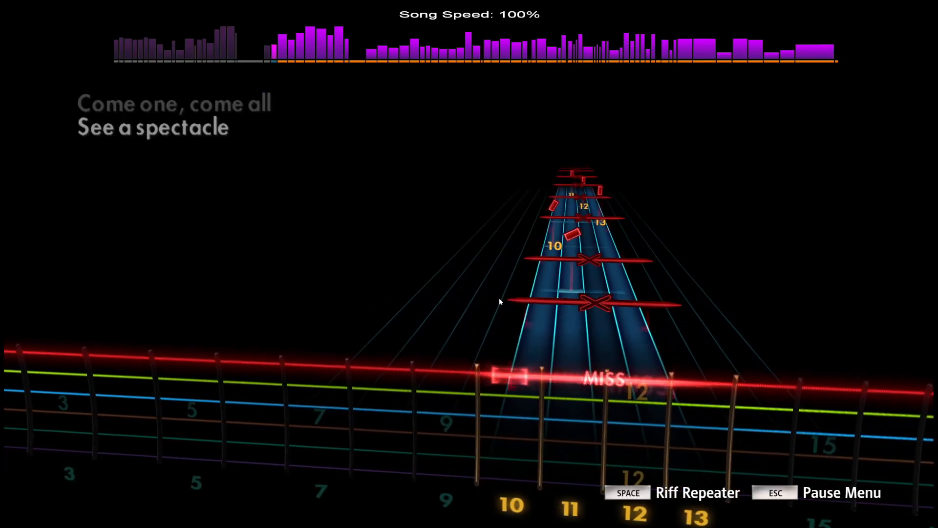
- Move the Riff Repeater selection ahead to a section early in the album's final song and resume playback
key(Escape)
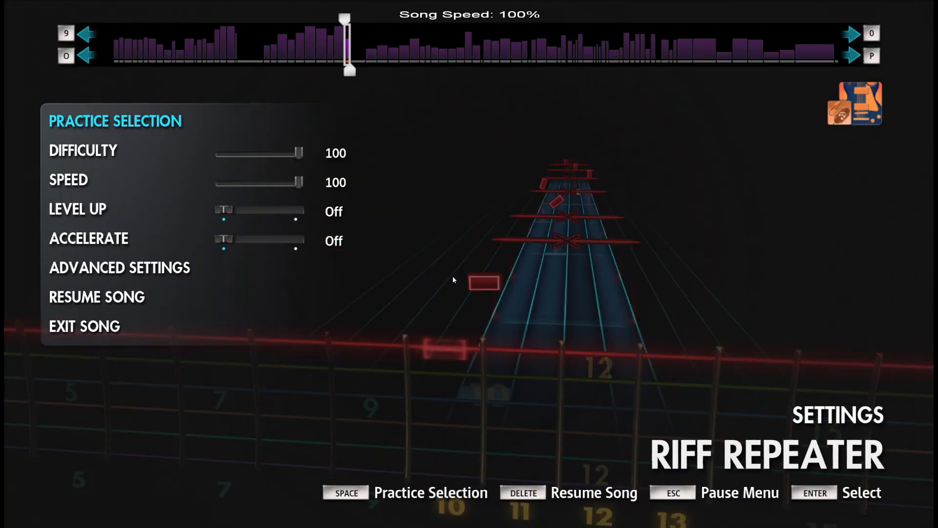
key(0)
key(0)
key(0)
key(0)
key(0)
key(0)
key(0)
key(0)
key(0)
key(0)
key(0)
key(0)
key(0)
key(0)
key(o)
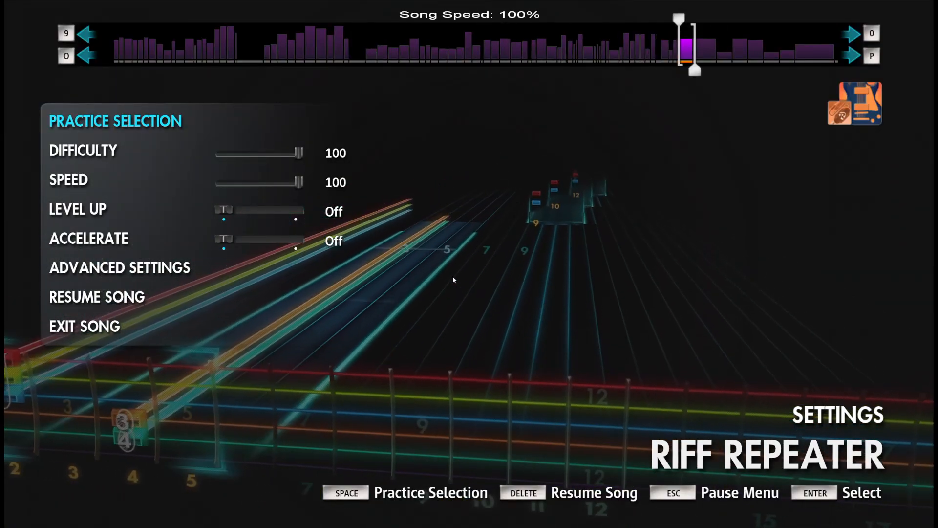
key(Down)
key(Down)
key(Down)
key(Down)
key(Down)
key(Down)
key(Return)
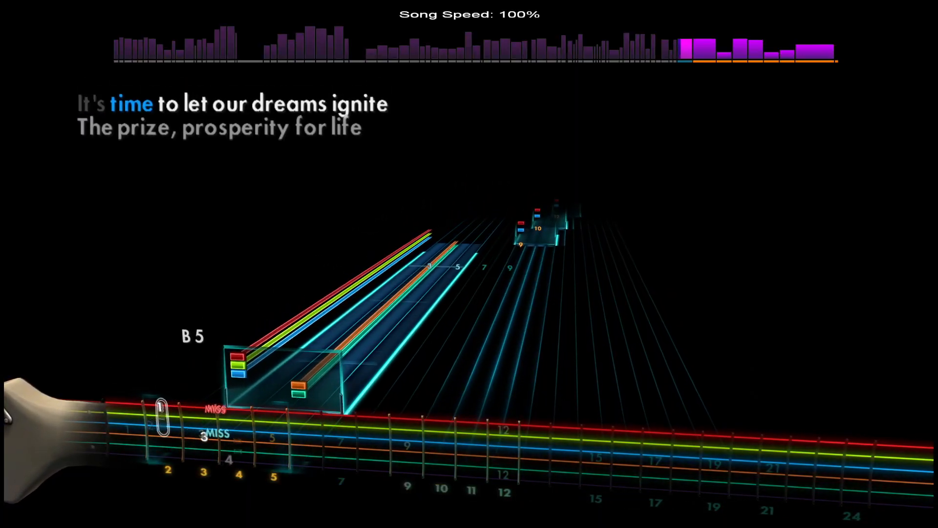
- Move the Riff Repeater selection to the album's last section, resume playback there, and pause it
key(space)
key(0)
key(0)
key(0)
key(0)
key(0)
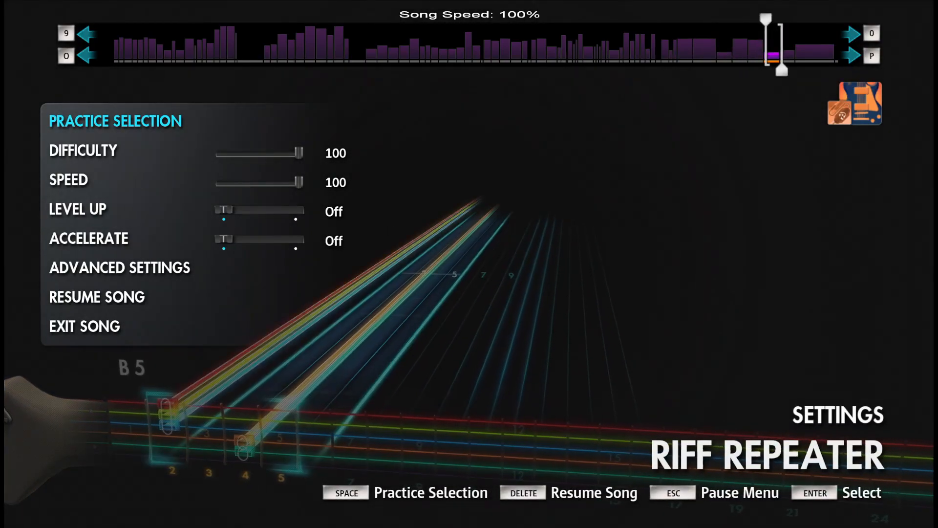
key(0)
key(0)
key(Down)
key(Down)
key(Down)
key(Down)
key(Down)
key(Down)
key(Return)
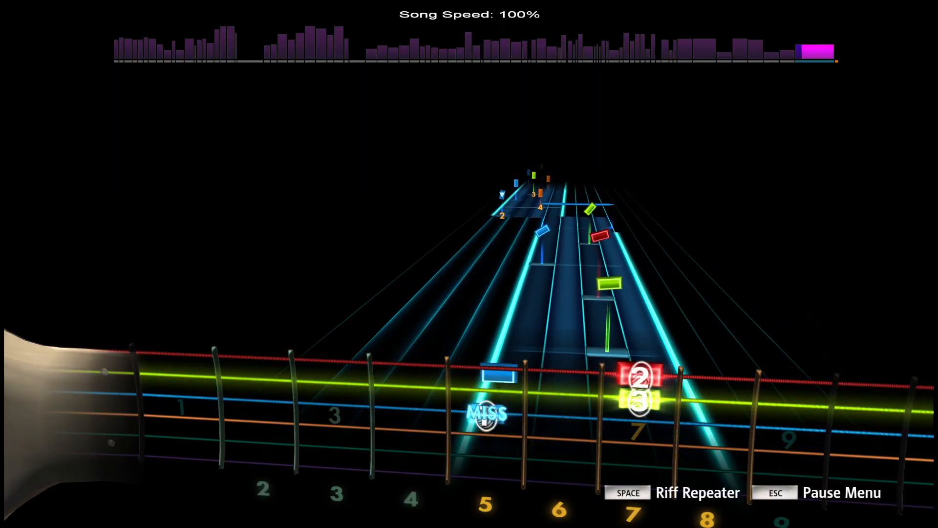
key(Escape)
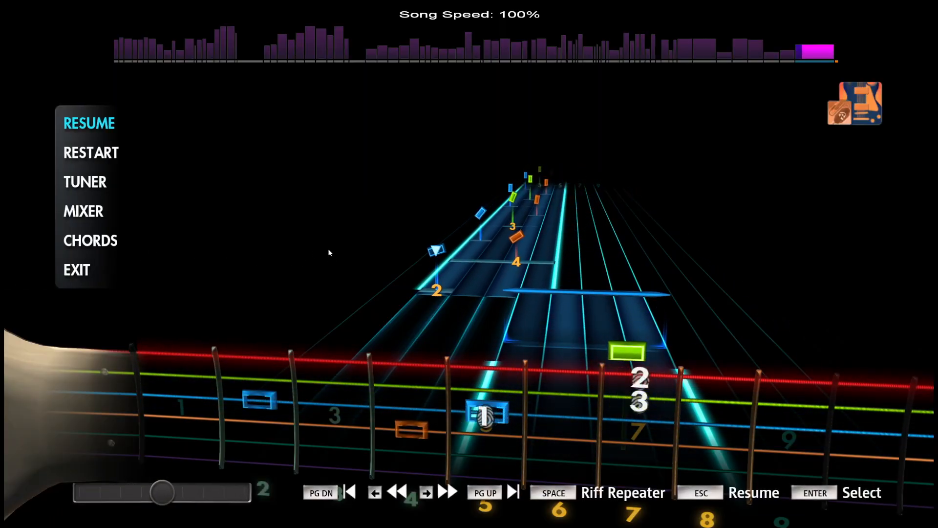